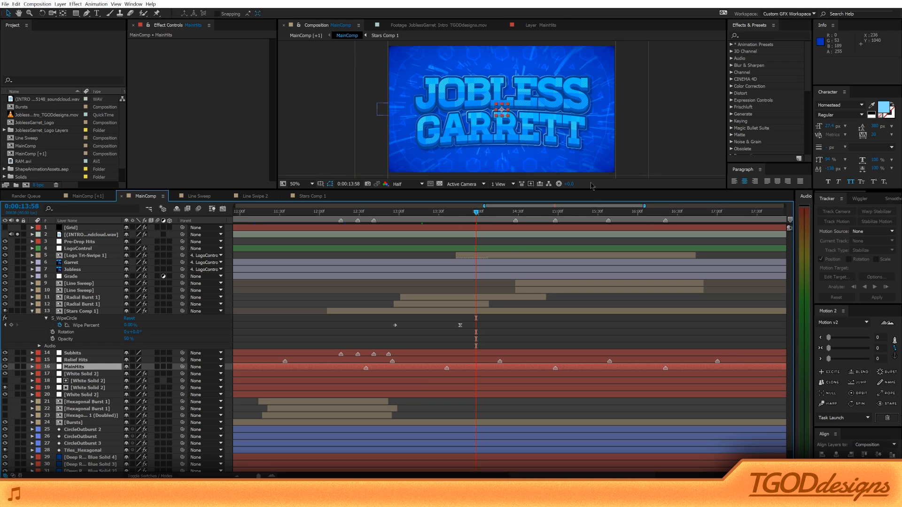
# Move the MainComp playhead to 0:00:13:06 and look into the Bursts composition before returning to MainComp.
pyautogui.click(407, 213)
pyautogui.hotkey('alt', 'Tab')
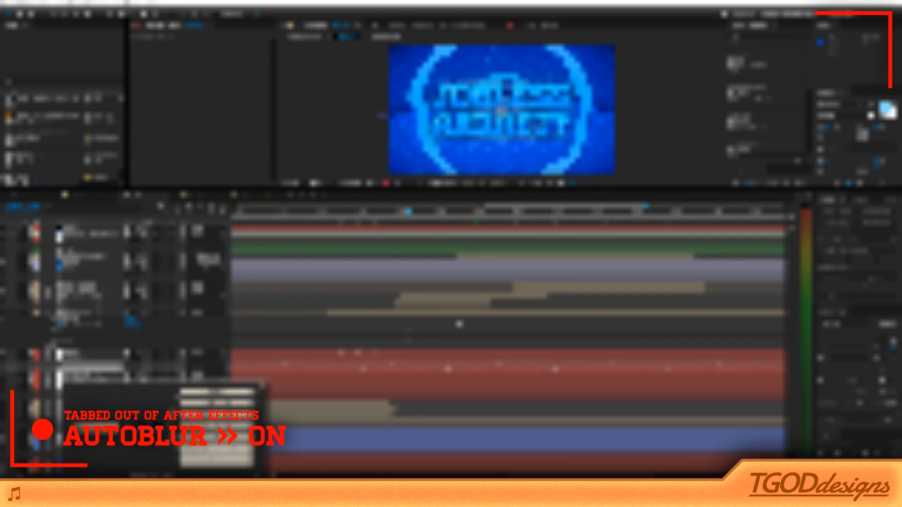
pyautogui.hotkey('alt', 'Tab')
pyautogui.doubleClick(76, 313)
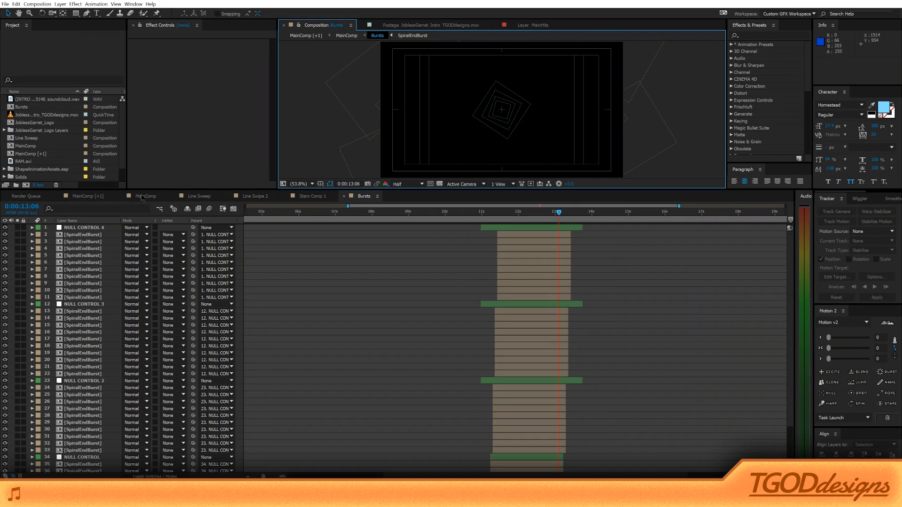
pyautogui.click(141, 197)
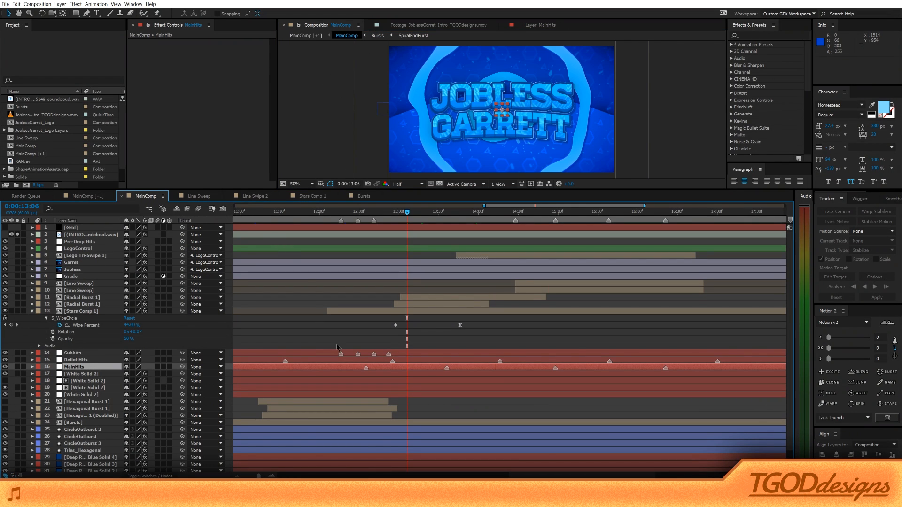
pyautogui.hotkey('alt', 'Tab')
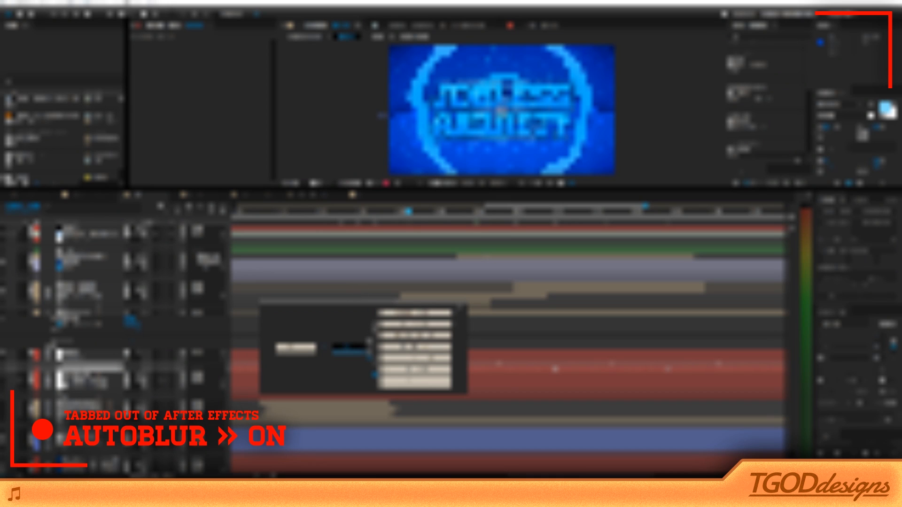
pyautogui.press('Escape')
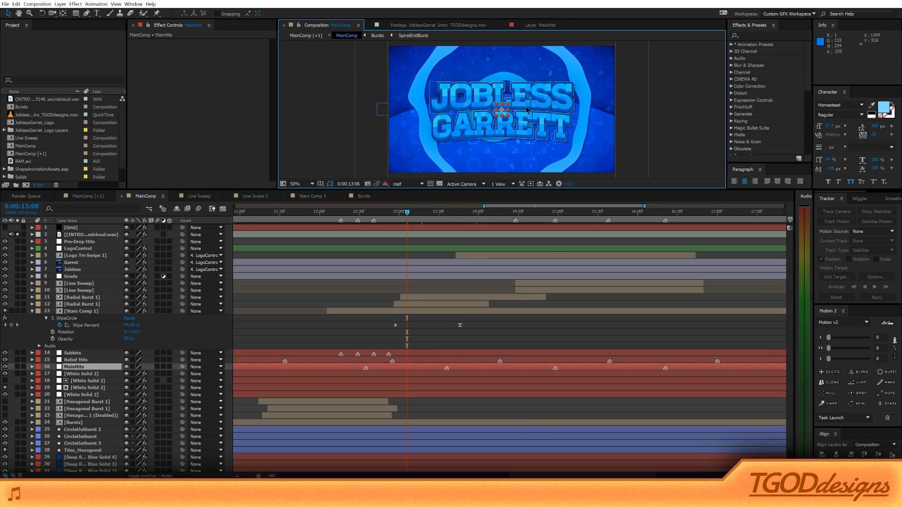
pyautogui.press('.')
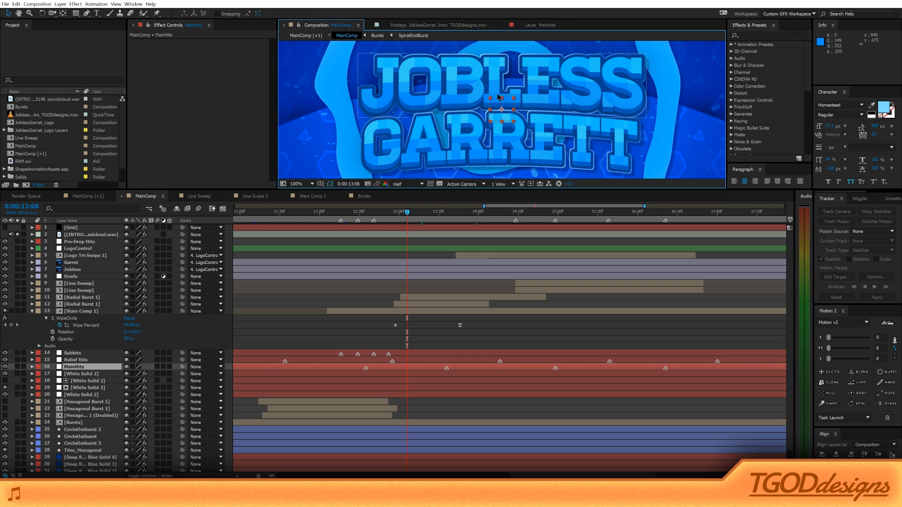
pyautogui.press(',')
pyautogui.press(',')
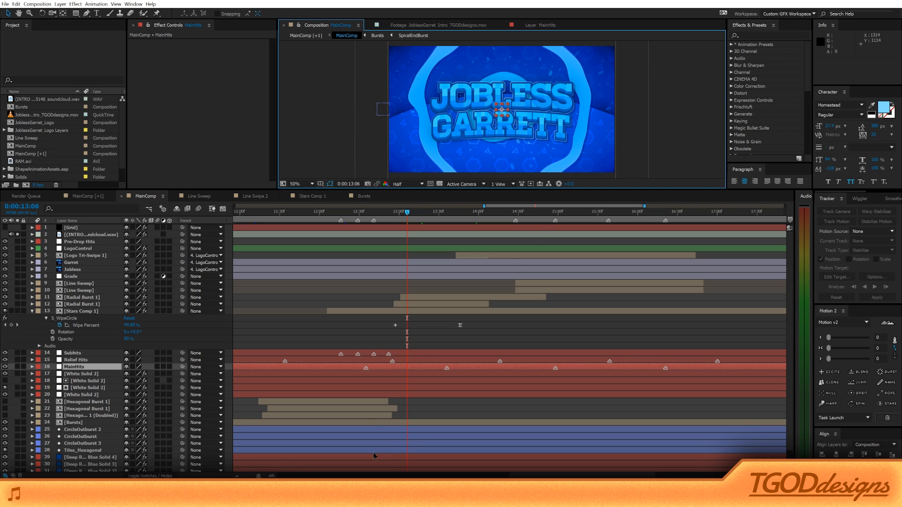
# Switch to the JoblessGarret Logo document in Photoshop and toggle the visibility of Curves 1 and Group 1 off and on.
pyautogui.moveTo(335, 497)
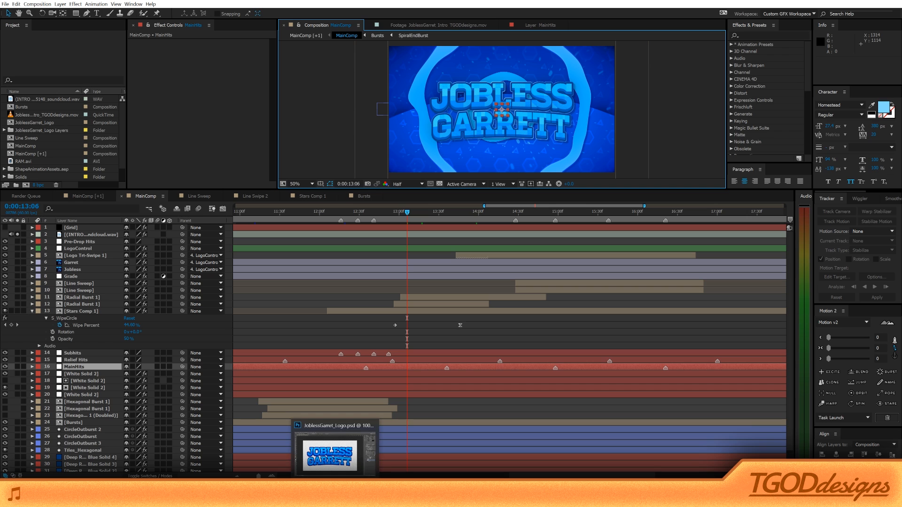
pyautogui.click(335, 498)
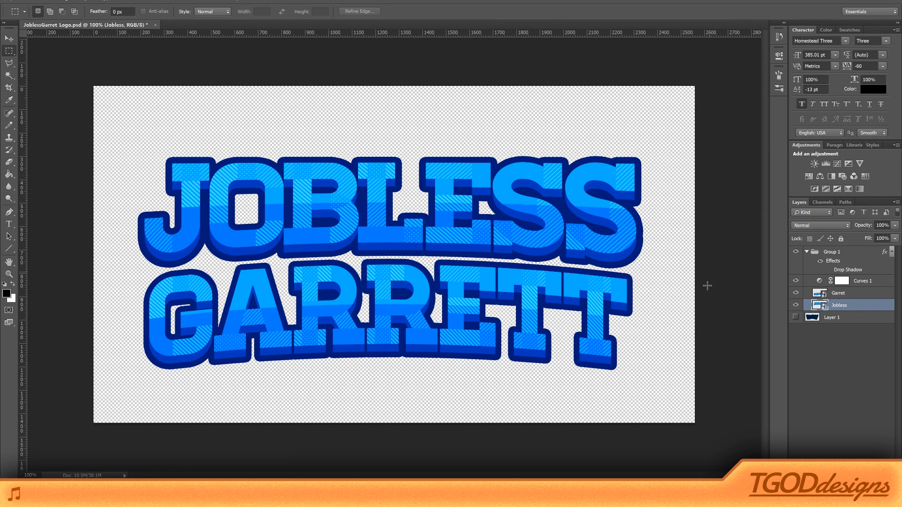
pyautogui.click(796, 281)
pyautogui.click(796, 280)
pyautogui.click(796, 252)
pyautogui.click(797, 252)
# Create a new document named TutText, 1920 × 1080 pixels at 72 pixels/inch, RGB Color, 8 bit, with a transparent background.
pyautogui.press('t')
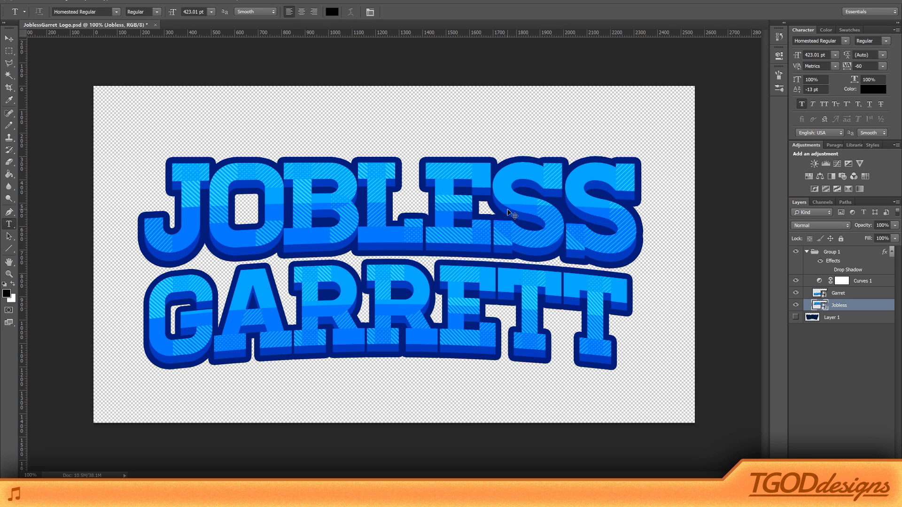
pyautogui.hotkey('ctrl', 'n')
pyautogui.moveTo(517, 15); pyautogui.dragTo(420, 125)
pyautogui.write('TutText')
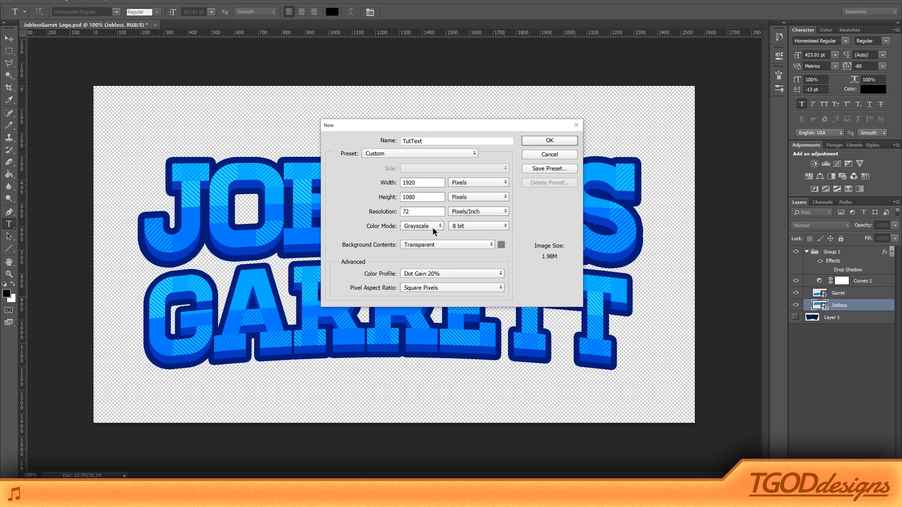
pyautogui.click(421, 226)
pyautogui.click(422, 249)
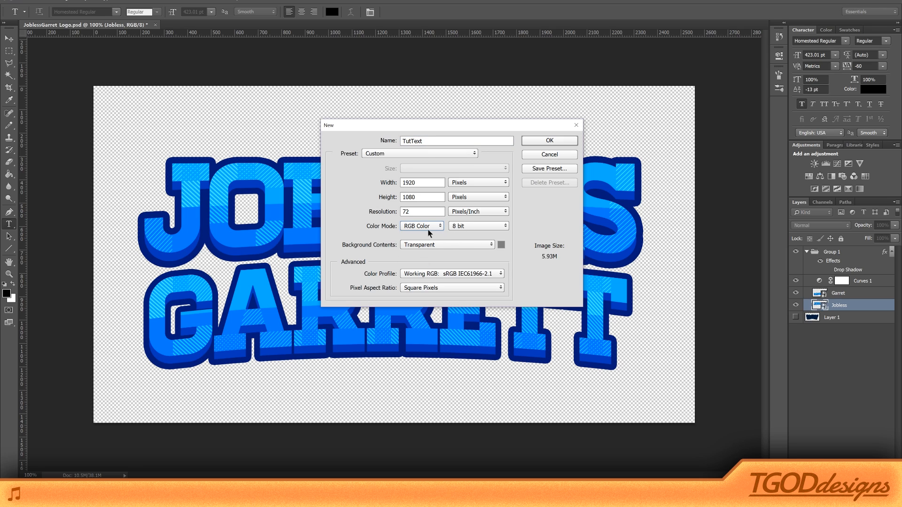
pyautogui.click(429, 228)
pyautogui.click(430, 230)
pyautogui.click(472, 227)
pyautogui.click(474, 234)
pyautogui.click(551, 141)
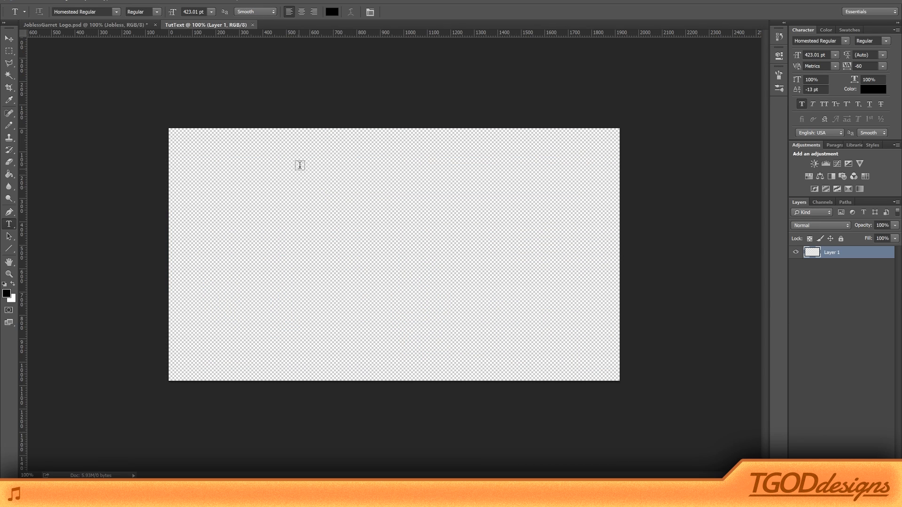
# Add the text GARRETT in black Homestead Regular at 423.01 pt and move it to the middle of the canvas.
pyautogui.hotkey('ctrl', '+')
pyautogui.hotkey('ctrl', '+')
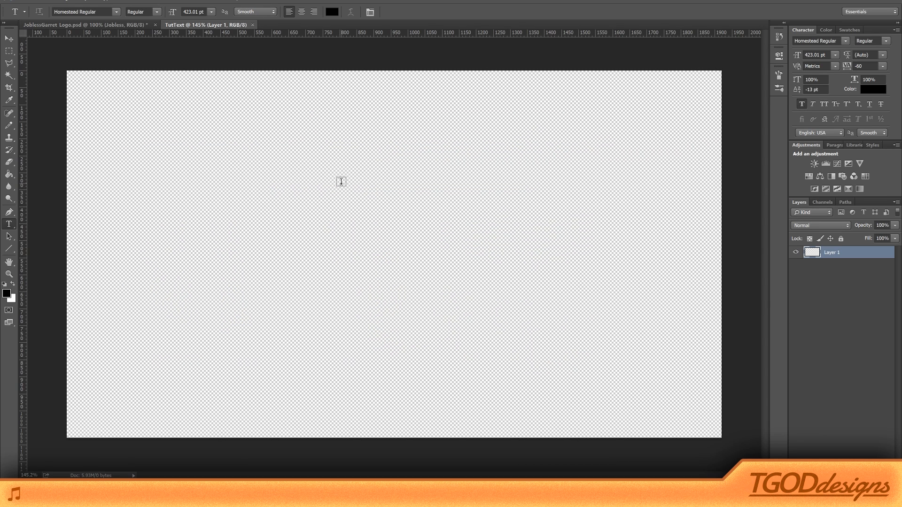
pyautogui.click(78, 258)
pyautogui.write('GARRETT')
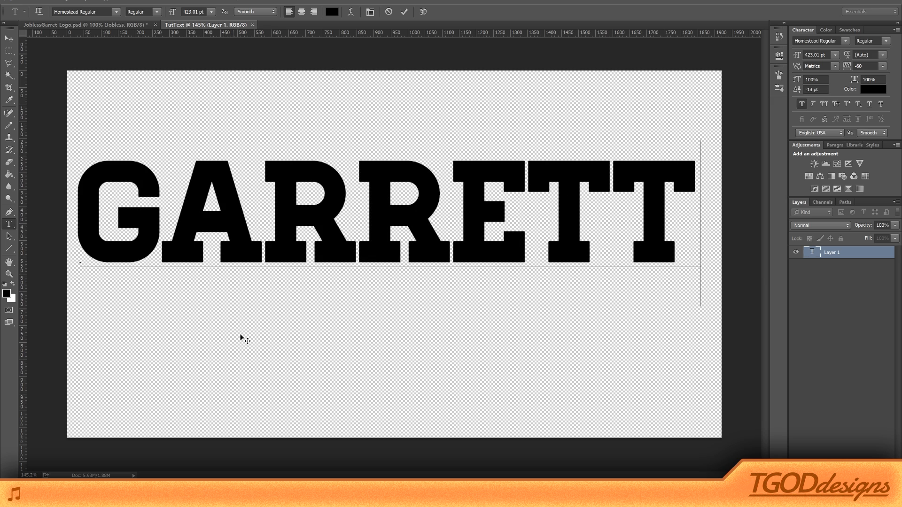
pyautogui.moveTo(233, 337); pyautogui.dragTo(243, 368)
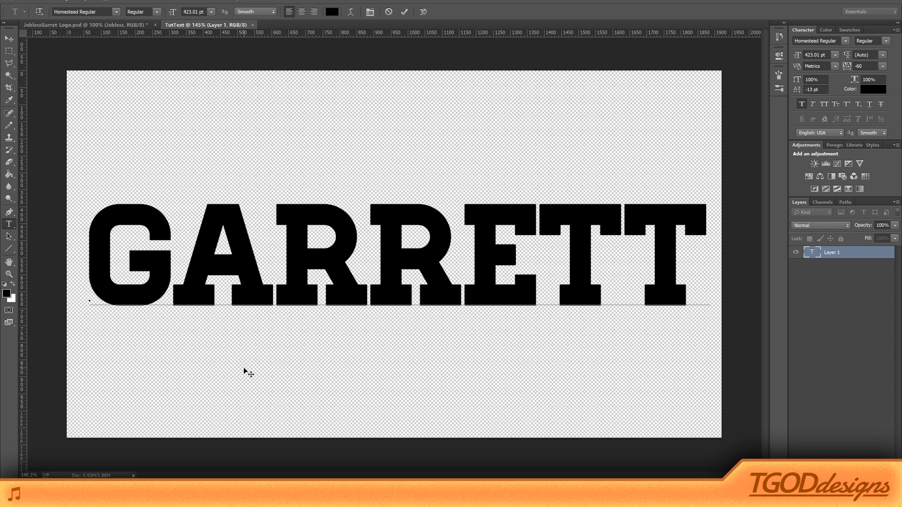
pyautogui.hotkey('ctrl', 'a')
pyautogui.hotkey('ctrl', 'Return')
# Recolor the whole GARRETT text to a strong blue and duplicate its layer.
pyautogui.click(101, 246)
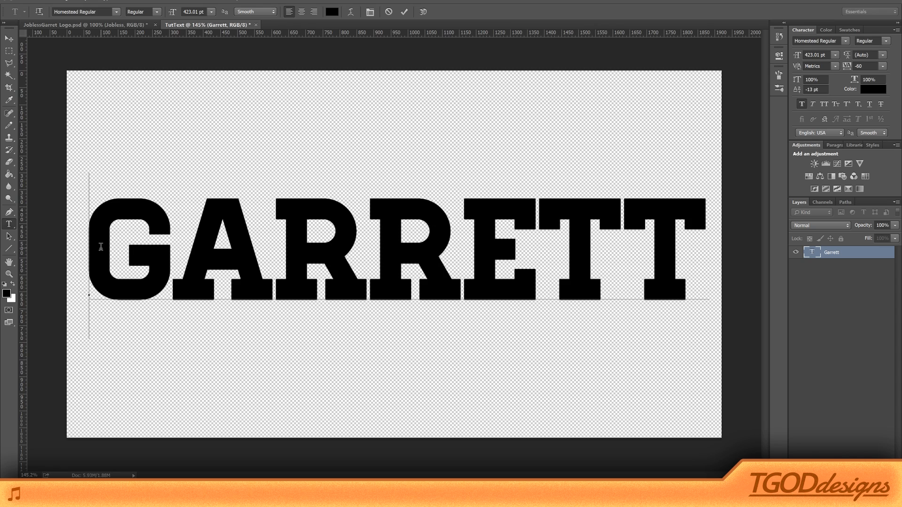
pyautogui.hotkey('ctrl', 'a')
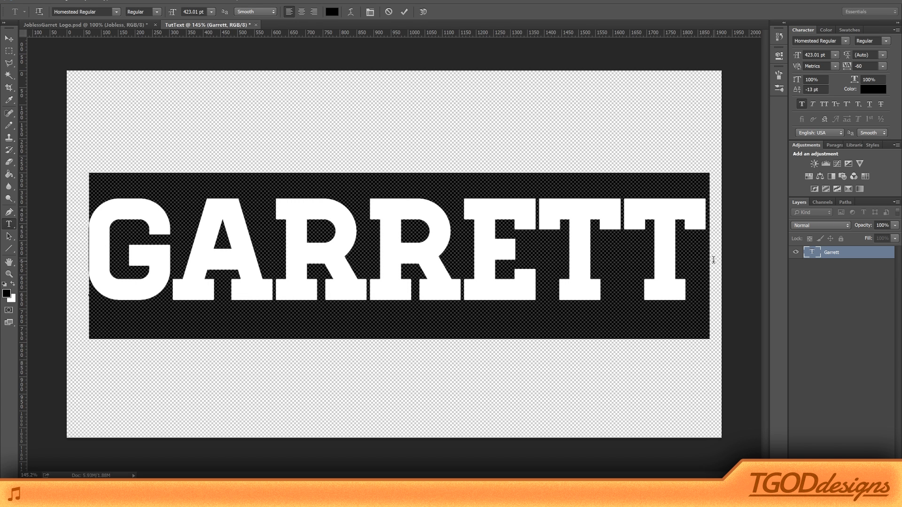
pyautogui.click(649, 252)
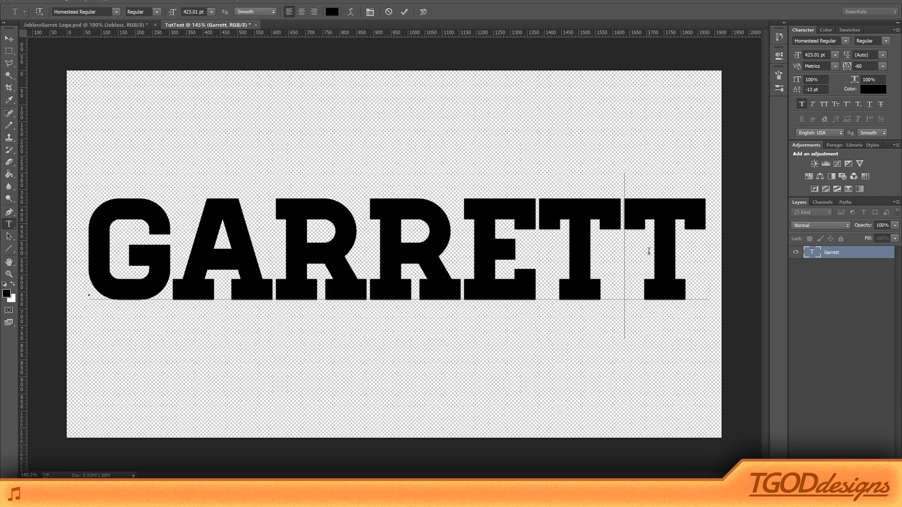
pyautogui.click(702, 228)
pyautogui.moveTo(701, 228); pyautogui.dragTo(2, 198)
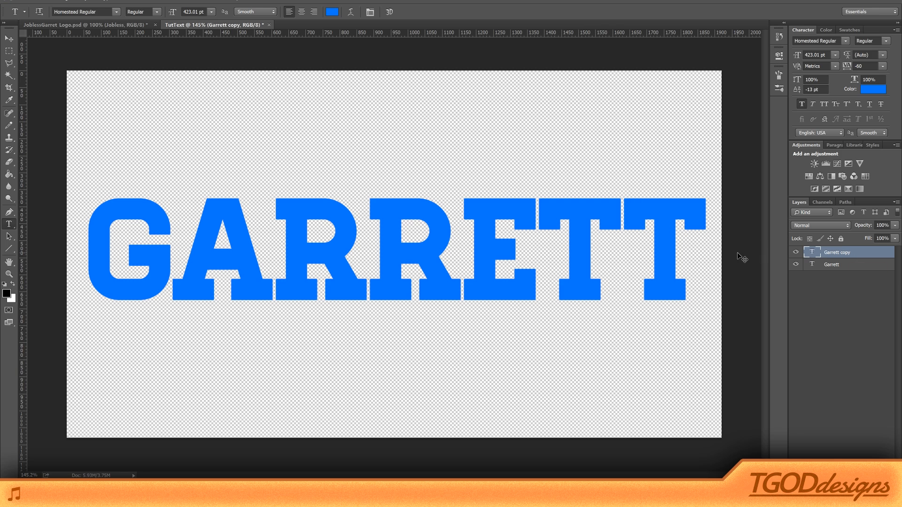
# Move the GARRETT copy directly above the original text and recolor it light blue.
pyautogui.hotkey('ctrl', 't')
pyautogui.moveTo(497, 246); pyautogui.dragTo(500, 157)
pyautogui.press('Return')
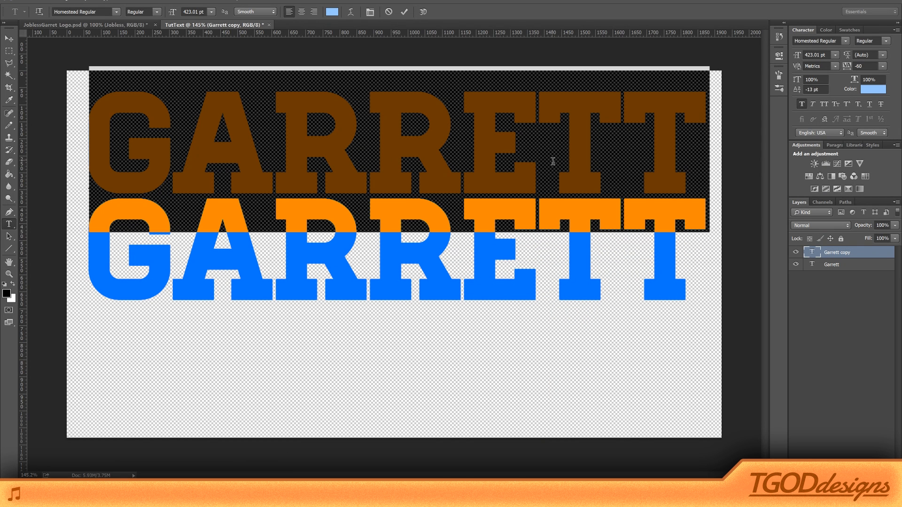
pyautogui.click(553, 161)
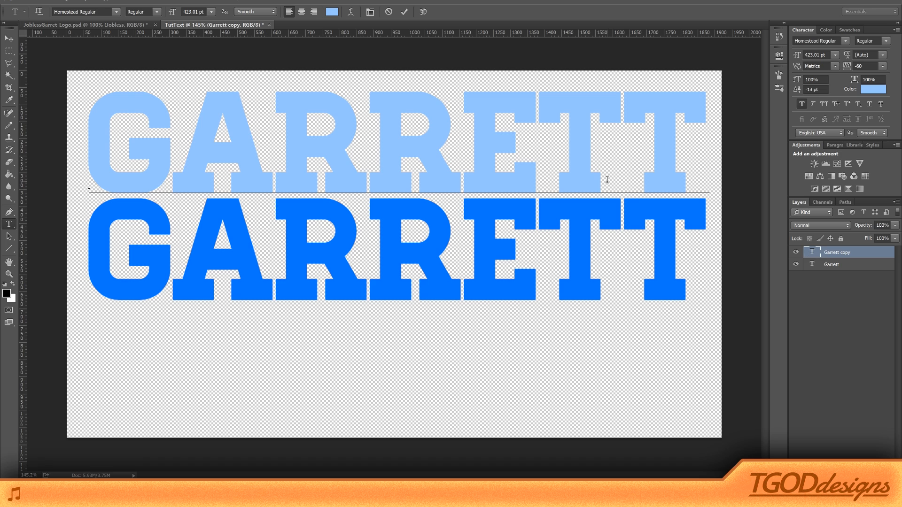
pyautogui.hotkey('ctrl', 'Return')
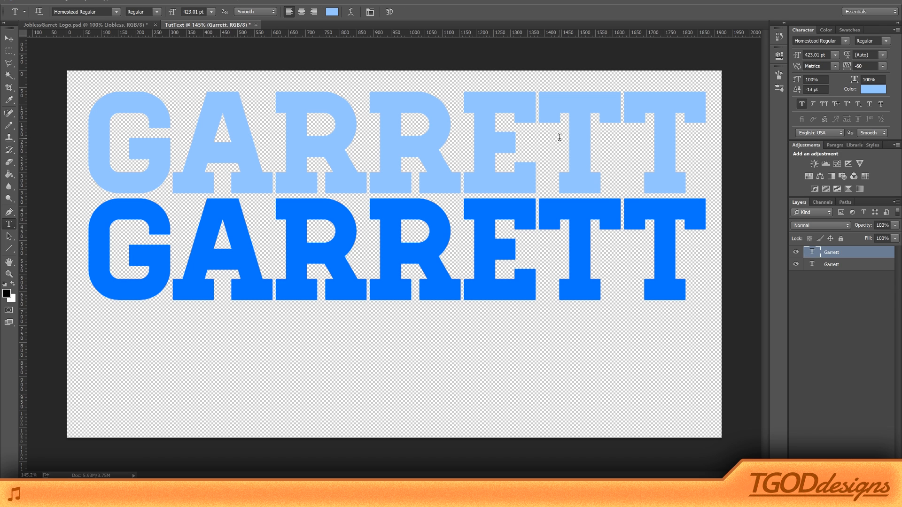
# Change the font of the light blue GARRETT copy to Homestead Two.
pyautogui.click(494, 158)
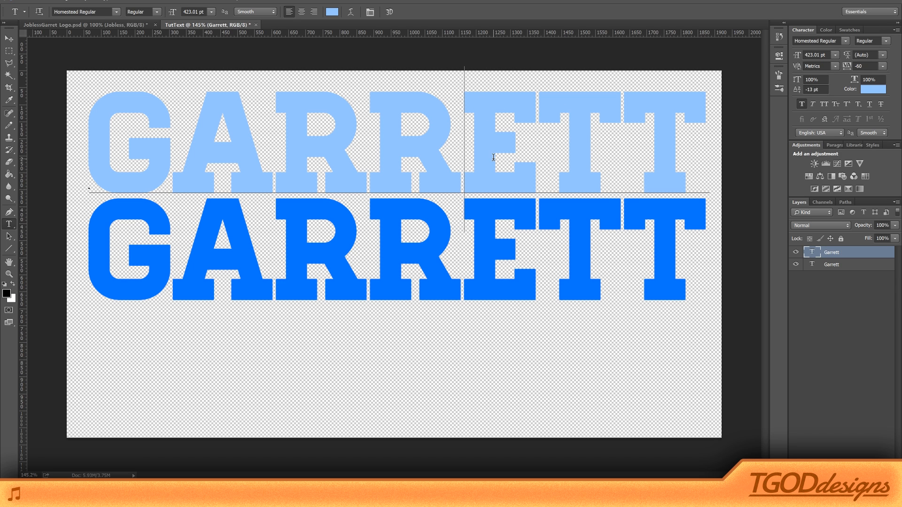
pyautogui.hotkey('ctrl', 'Return')
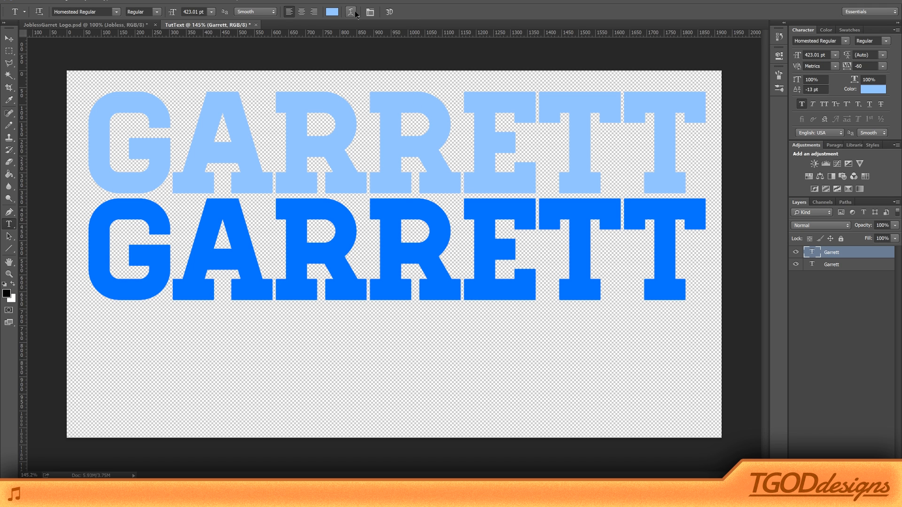
pyautogui.click(338, 143)
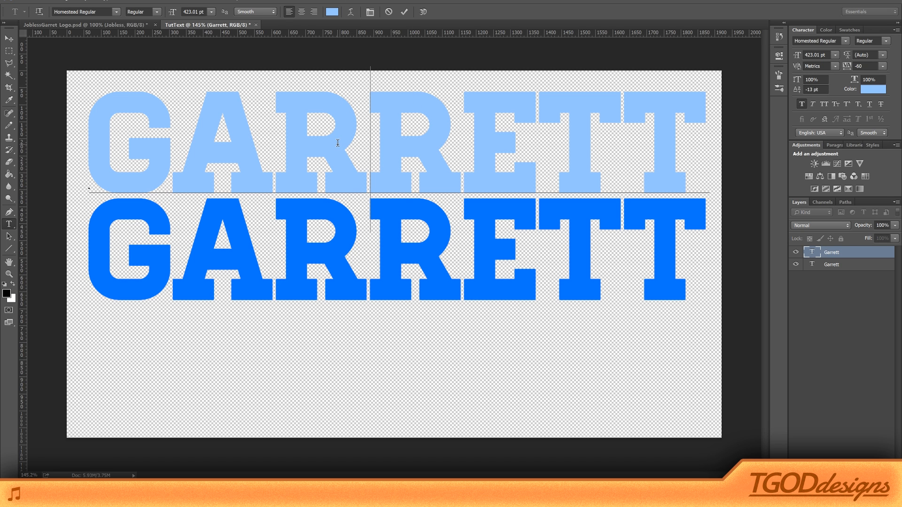
pyautogui.hotkey('ctrl', 'a')
pyautogui.click(845, 41)
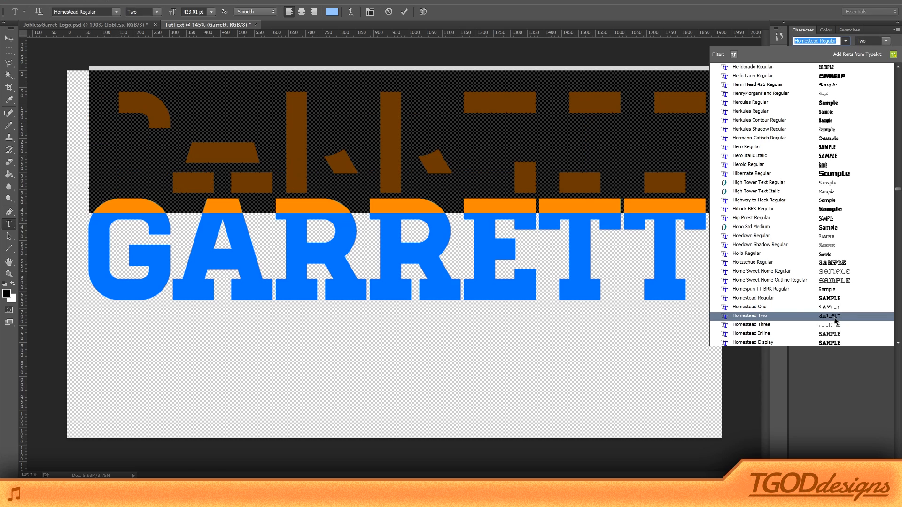
pyautogui.click(835, 321)
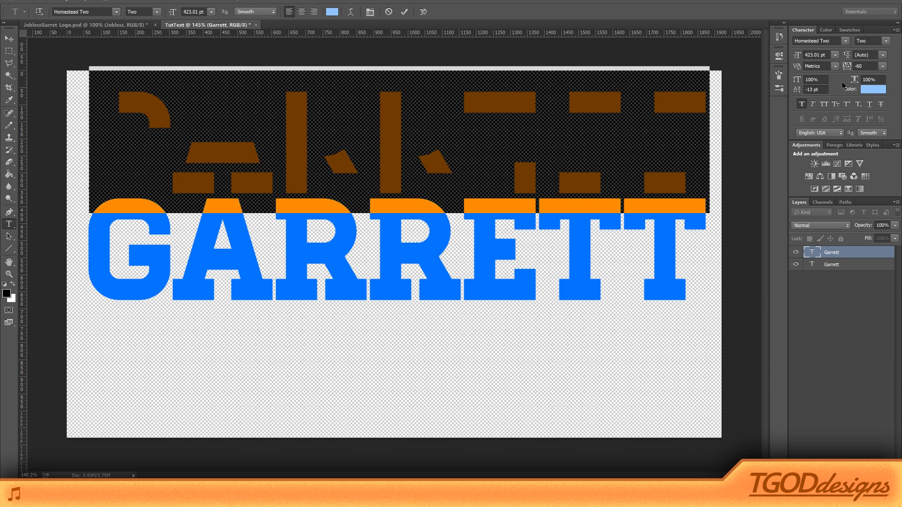
pyautogui.click(811, 103)
pyautogui.click(344, 122)
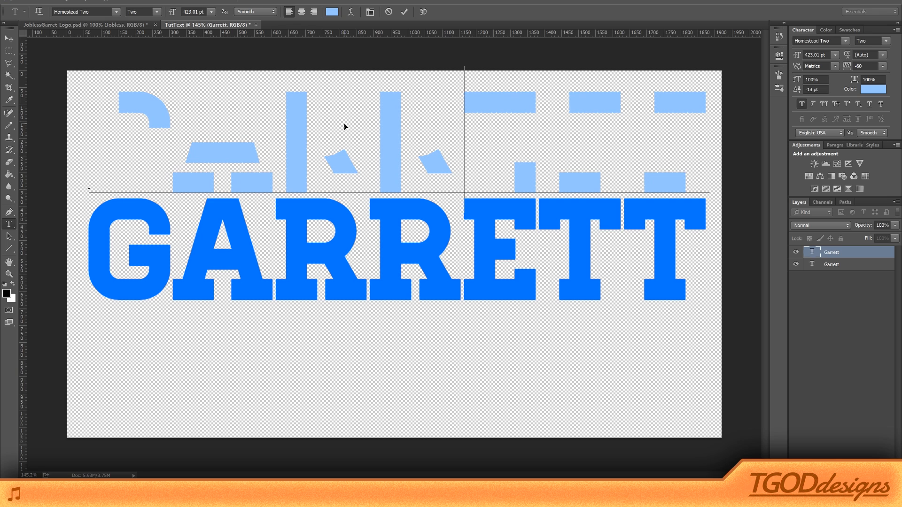
# Set the font of the light blue GARRETT copy to Homestead Three.
pyautogui.doubleClick(344, 123)
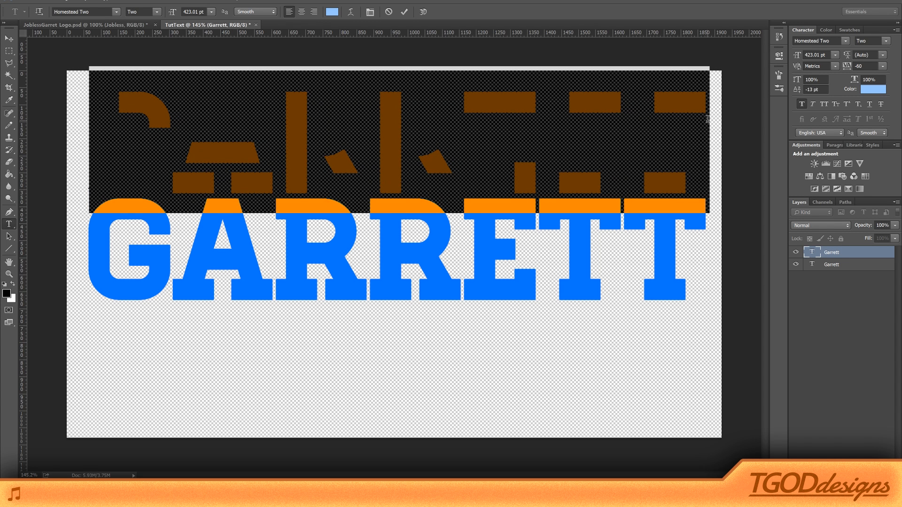
pyautogui.click(836, 55)
pyautogui.click(846, 41)
pyautogui.click(847, 42)
pyautogui.click(752, 324)
pyautogui.doubleClick(394, 184)
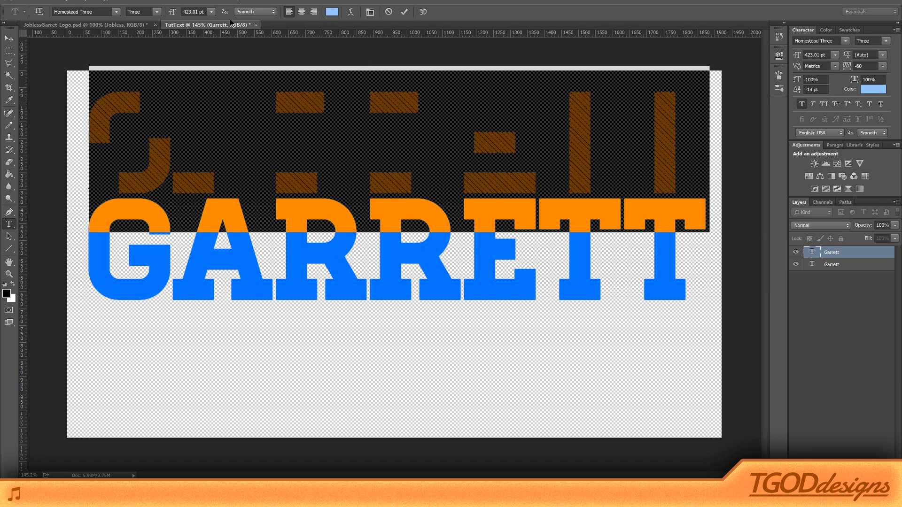
# Try the None anti-aliasing option on the light blue text and return it to Smooth.
pyautogui.click(257, 14)
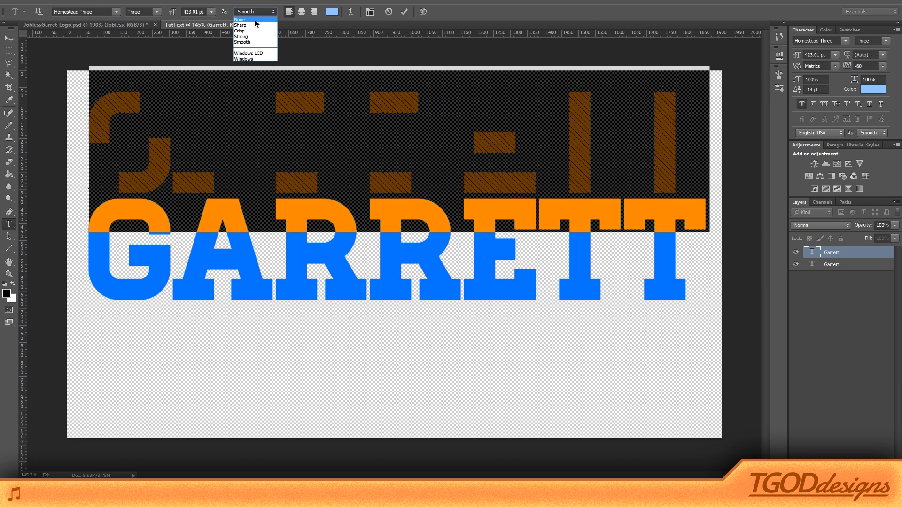
pyautogui.click(256, 20)
pyautogui.click(258, 12)
pyautogui.click(256, 46)
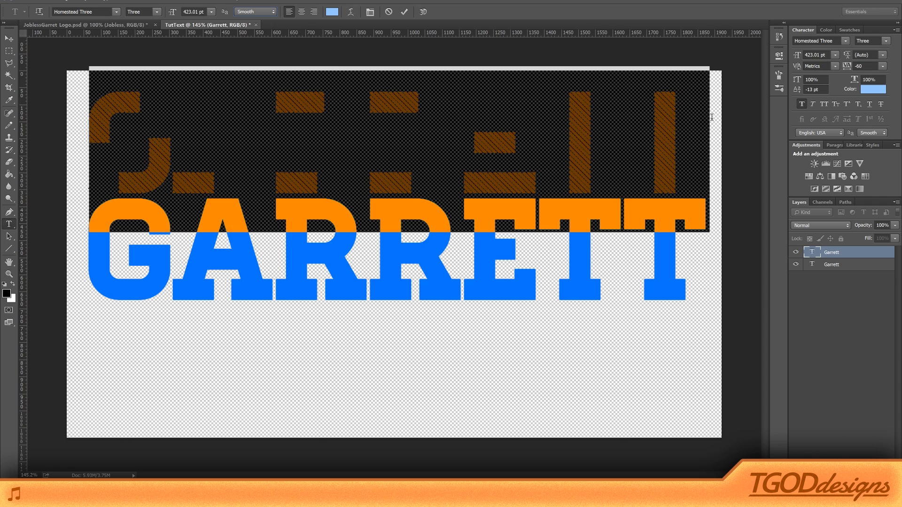
# Turn off Faux Bold for both the light blue and the darker blue GARRETT text.
pyautogui.click(415, 151)
pyautogui.hotkey('ctrl', 'Return')
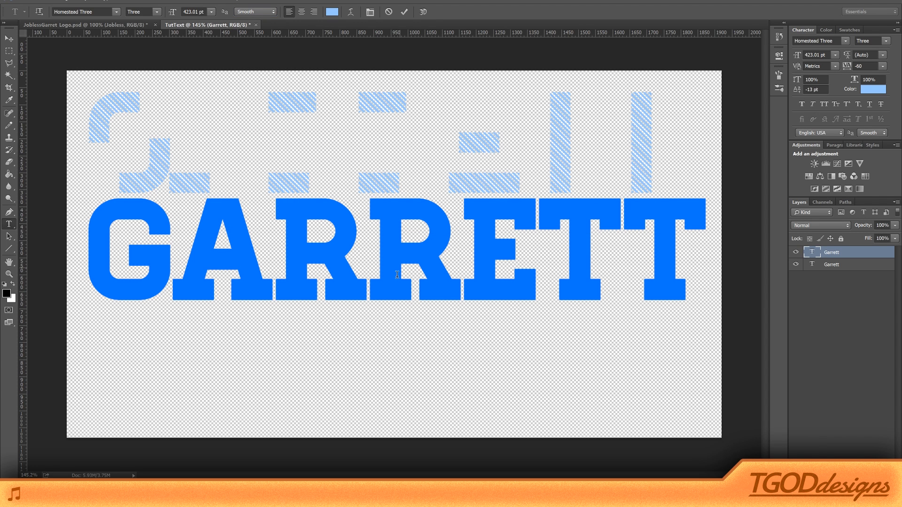
pyautogui.click(414, 257)
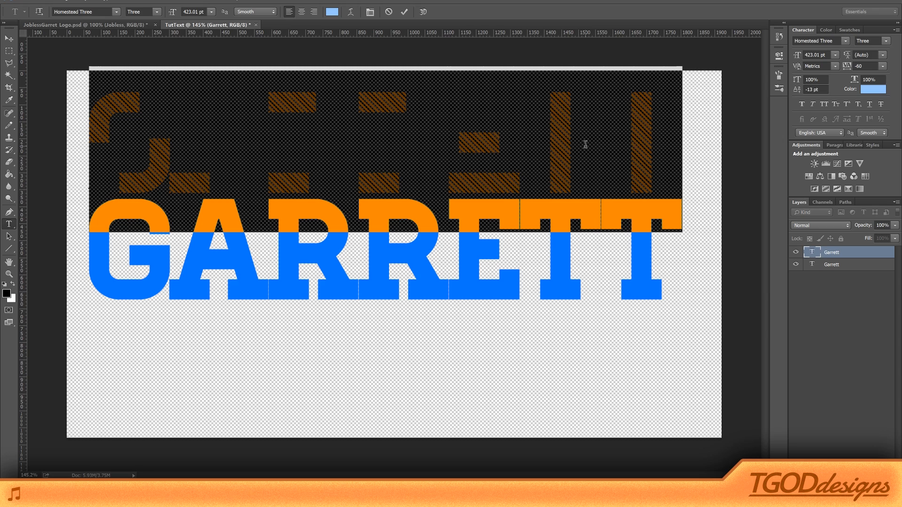
# Commit the edit of the light blue GARRETT text and start a free transform on its layer.
pyautogui.click(586, 147)
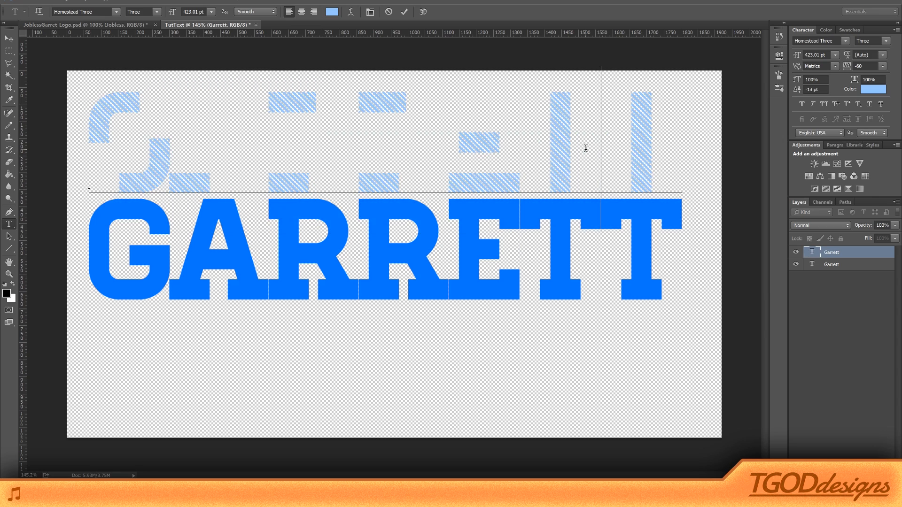
pyautogui.hotkey('ctrl', 'Return')
pyautogui.hotkey('ctrl', 't')
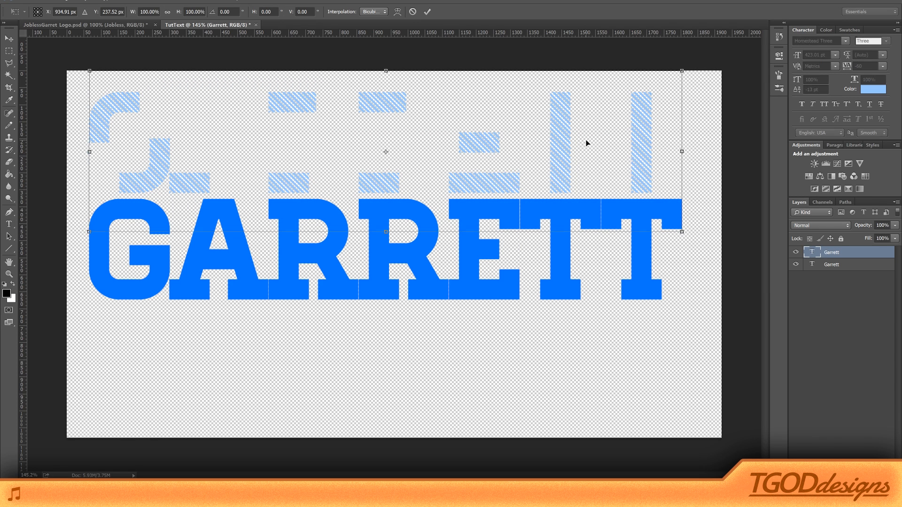
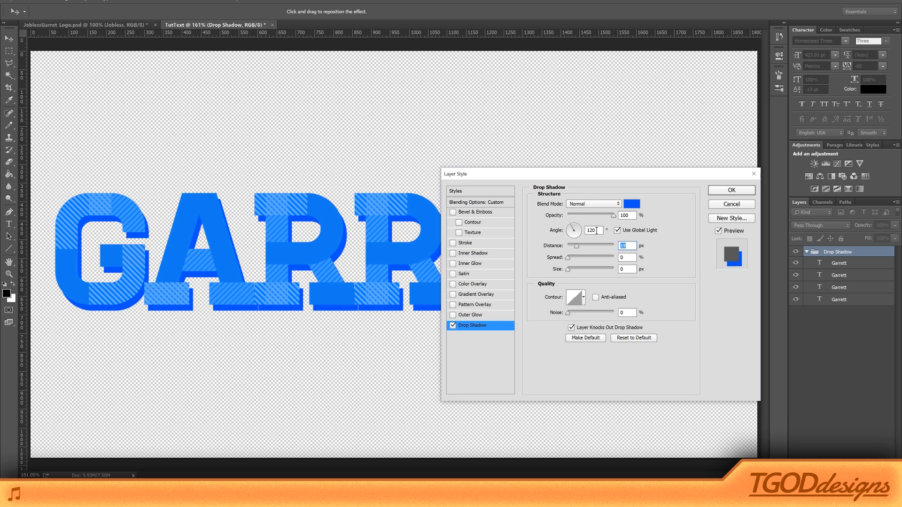
# Give the Drop Shadow group a dark blue drop shadow with 100% opacity, 90° angle, 21 px distance and 0 px size.
pyautogui.moveTo(610, 213); pyautogui.dragTo(593, 217)
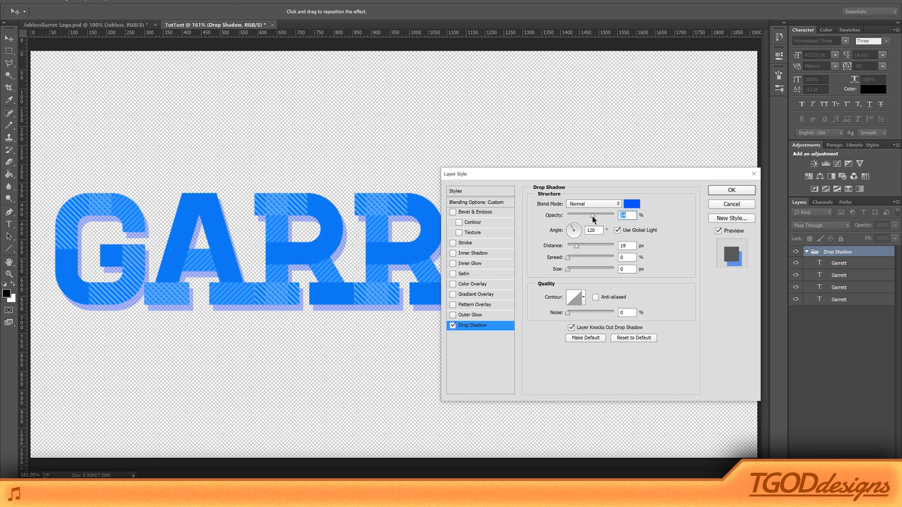
pyautogui.click(632, 204)
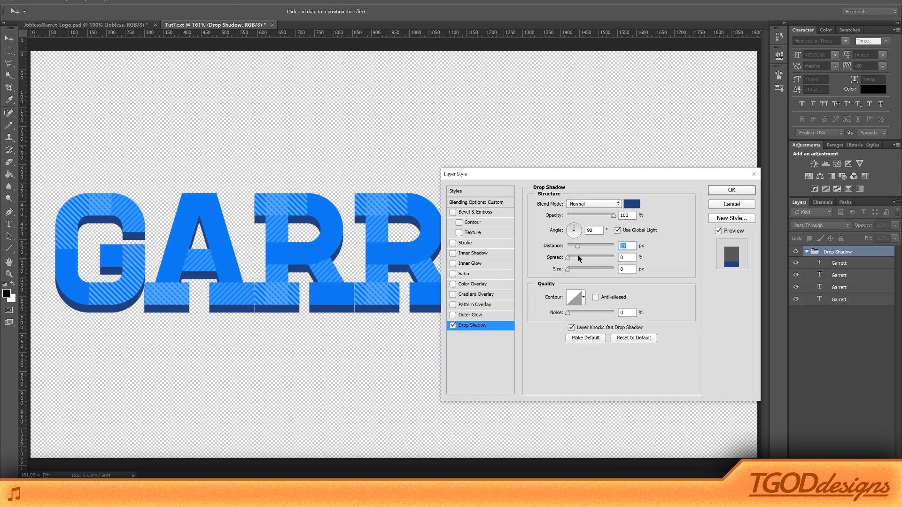
pyautogui.moveTo(568, 269); pyautogui.dragTo(527, 269)
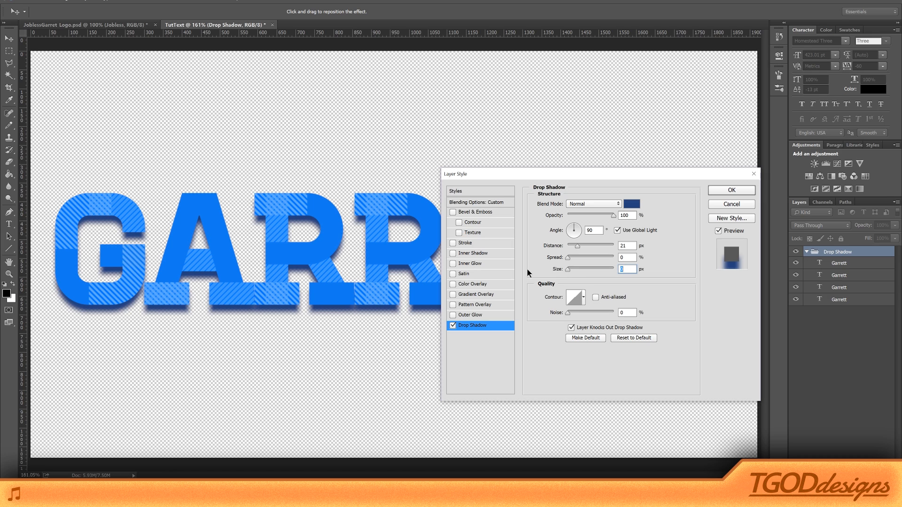
pyautogui.click(731, 190)
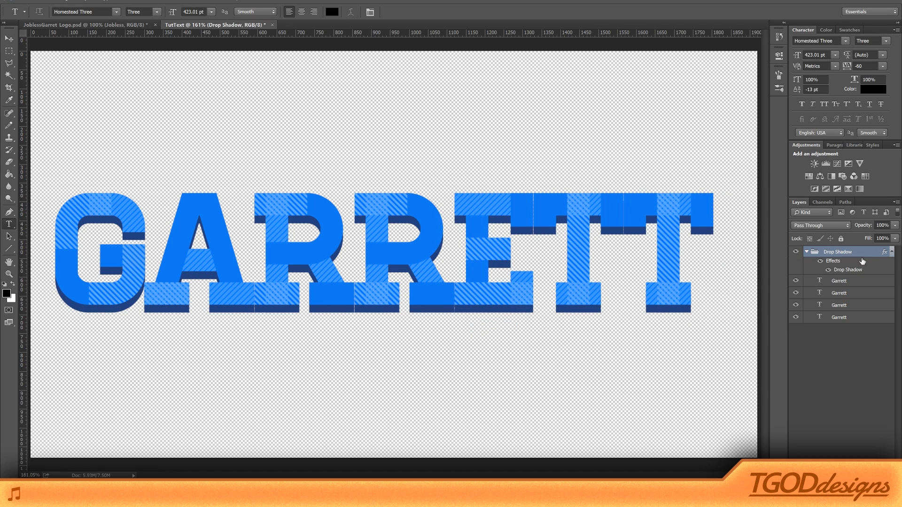
# Align the Drop Shadow group to the horizontal centre of the full canvas selection and deselect.
pyautogui.scroll(-1, 647, 231)
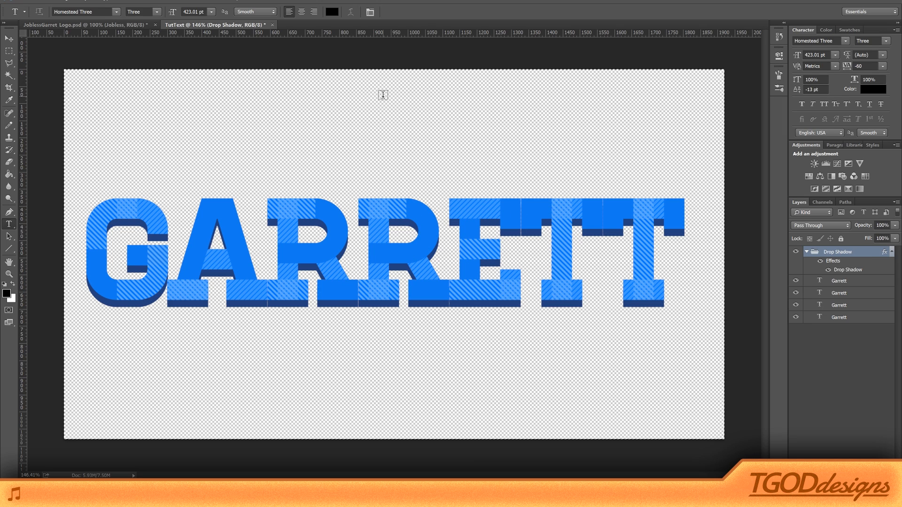
pyautogui.moveTo(132, 208)
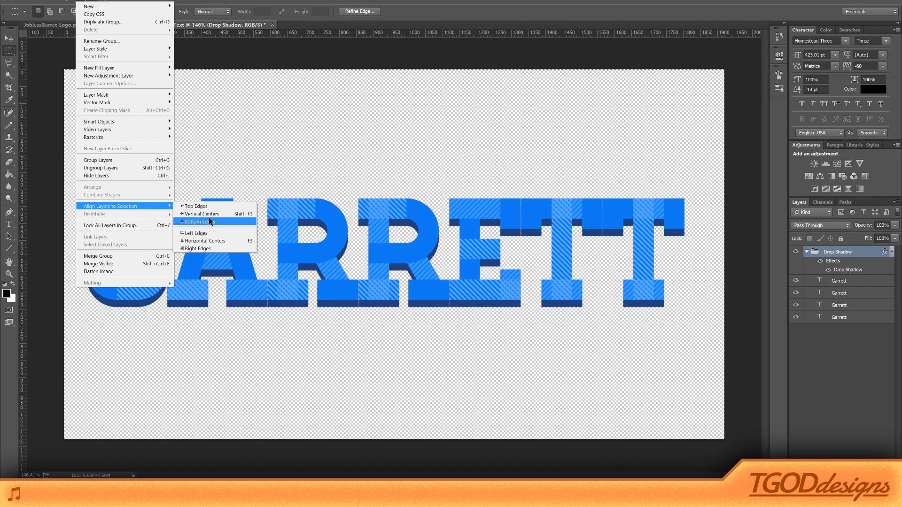
pyautogui.click(216, 240)
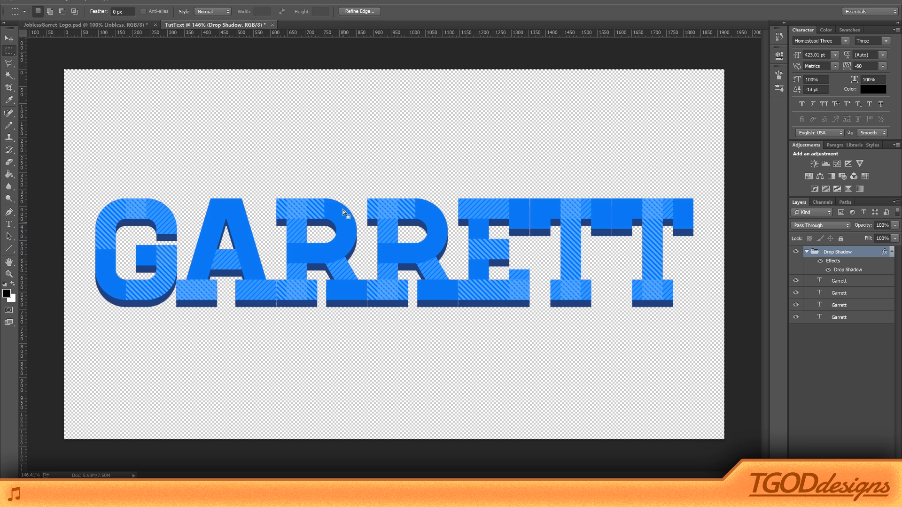
pyautogui.hotkey('ctrl', 'd')
pyautogui.click(154, 0)
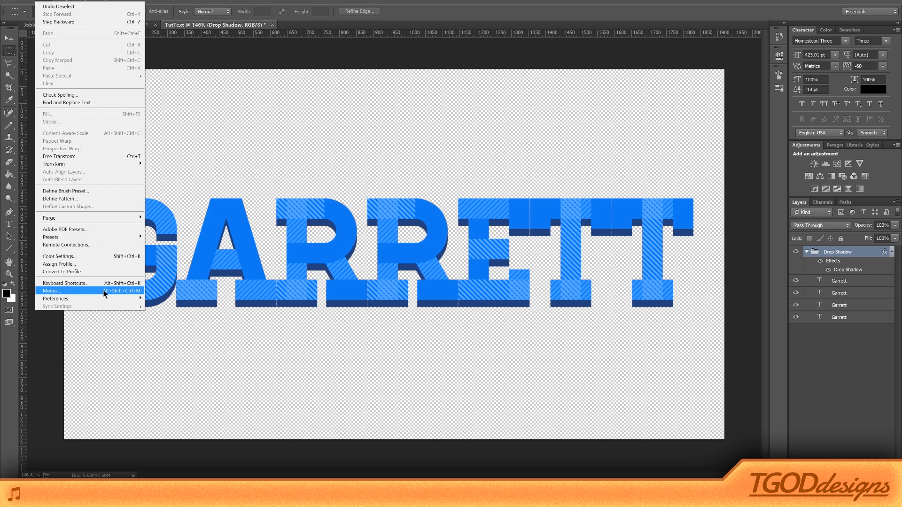
pyautogui.click(423, 147)
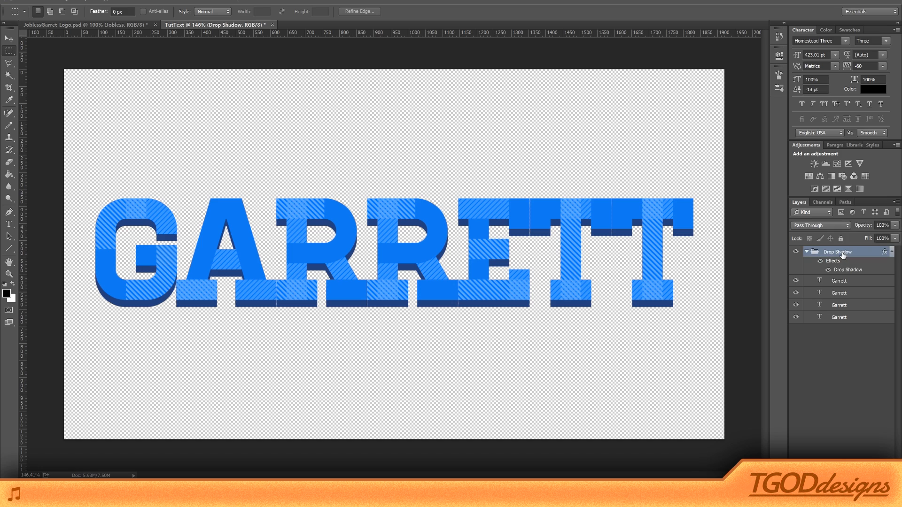
# Put the Drop Shadow group inside a new group and rename that outer group Stroke.
pyautogui.hotkey('ctrl', 'g')
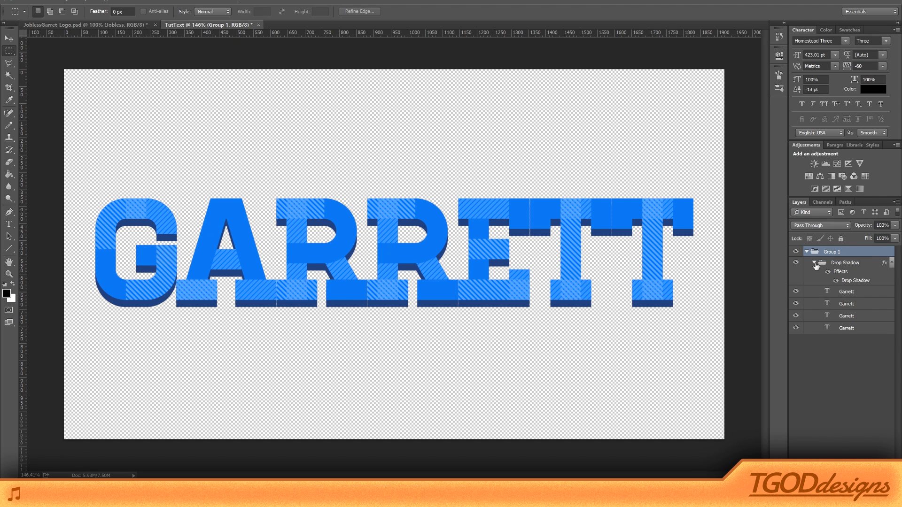
pyautogui.click(815, 264)
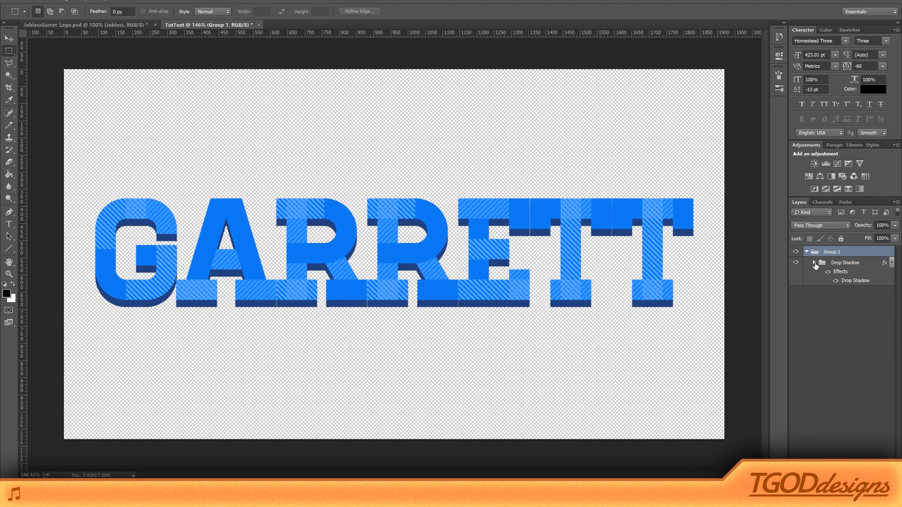
pyautogui.click(856, 281)
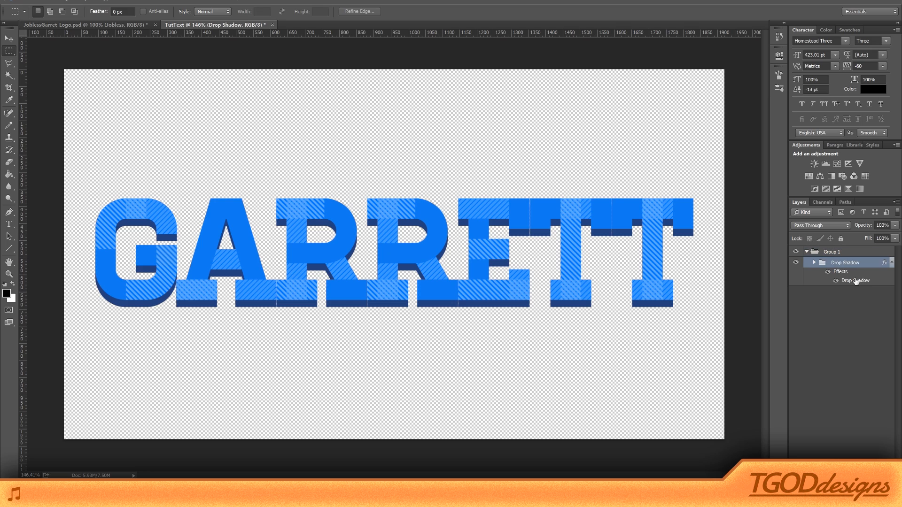
pyautogui.click(862, 253)
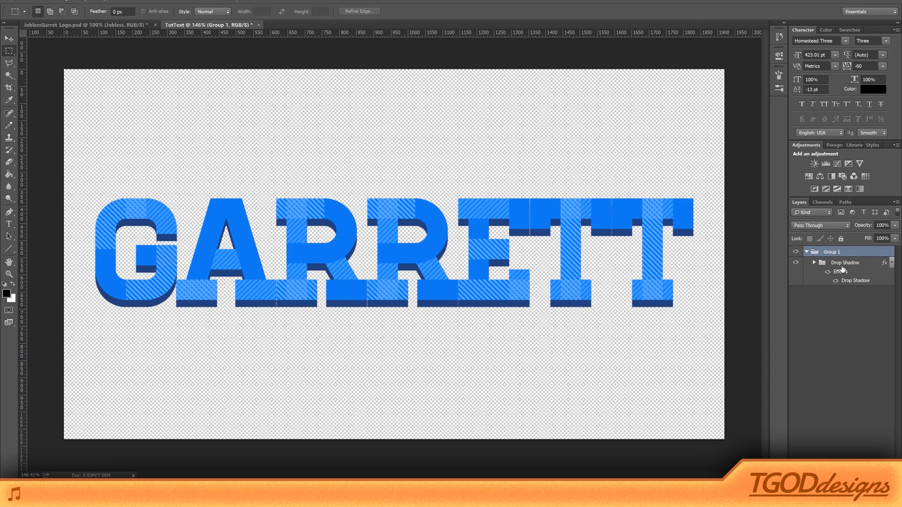
pyautogui.doubleClick(826, 253)
pyautogui.write('St')
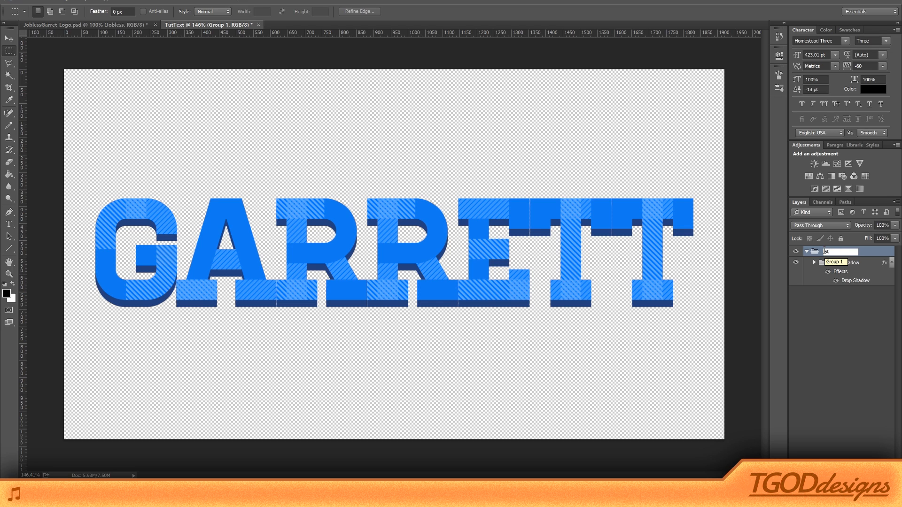
pyautogui.write('roke')
pyautogui.press('Return')
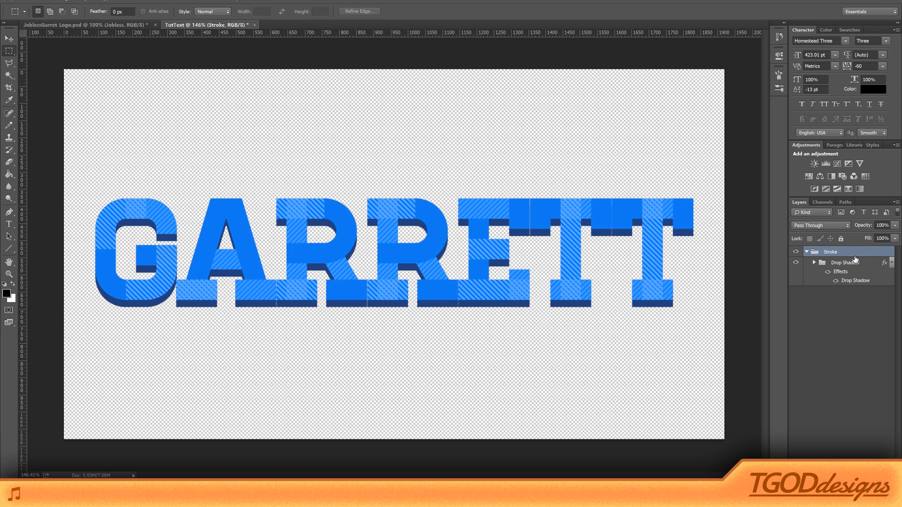
# Add outside strokes to the Stroke group and to a nested group of the four Garrett layers, colouring the inner stroke dark blue.
pyautogui.doubleClick(863, 257)
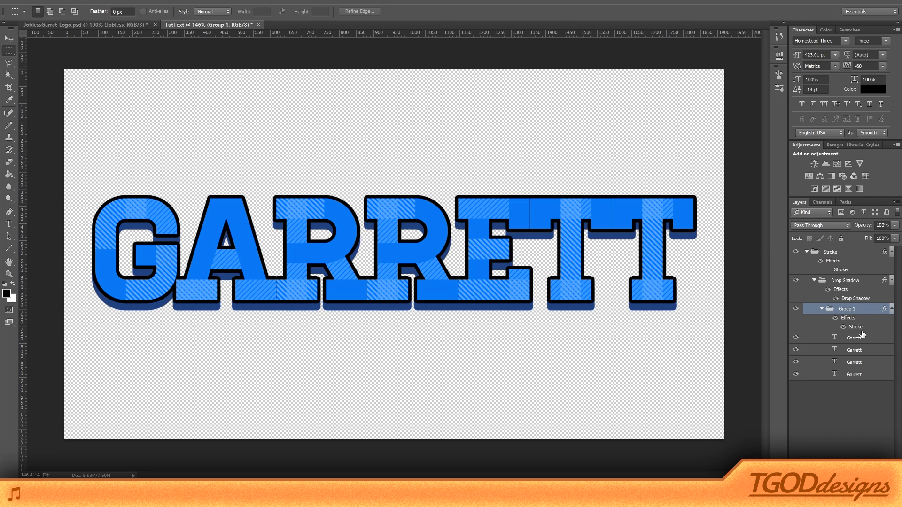
pyautogui.press('space')
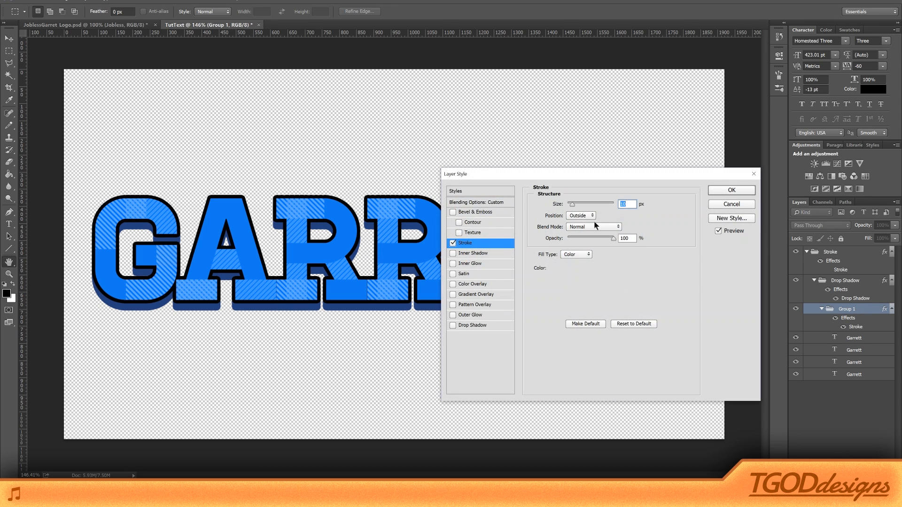
pyautogui.click(556, 269)
pyautogui.click(589, 306)
pyautogui.moveTo(553, 324)
pyautogui.mouseDown()
pyautogui.moveTo(536, 342)
pyautogui.moveTo(536, 327)
pyautogui.mouseUp()
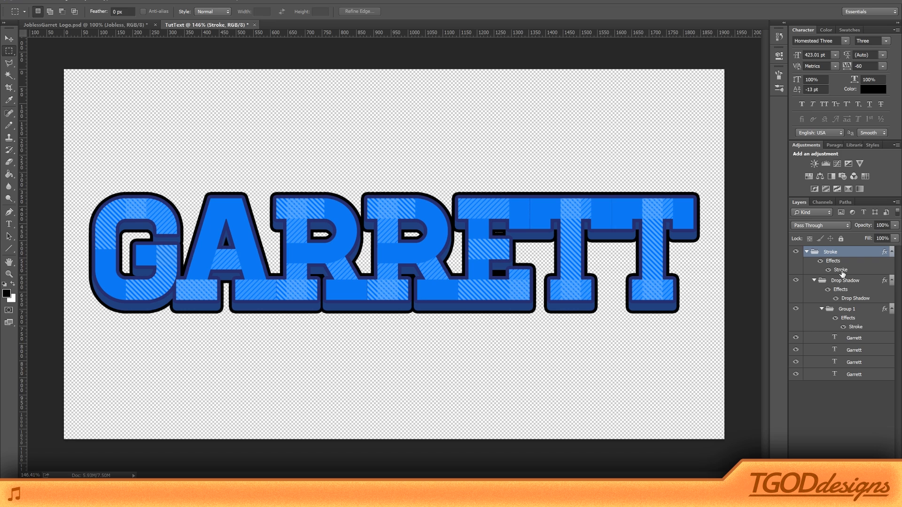
# Change the colour of the outer Stroke group's stroke effect to white.
pyautogui.doubleClick(841, 270)
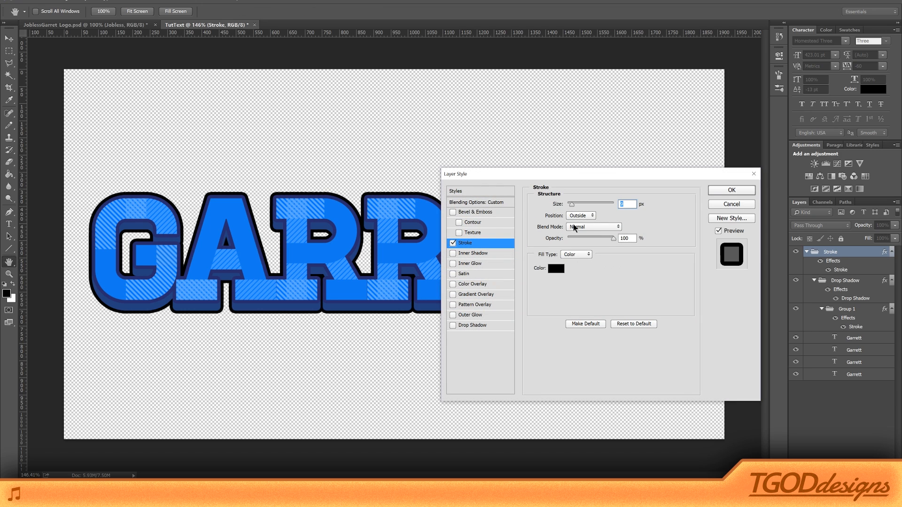
pyautogui.click(560, 269)
pyautogui.moveTo(479, 268); pyautogui.dragTo(456, 261)
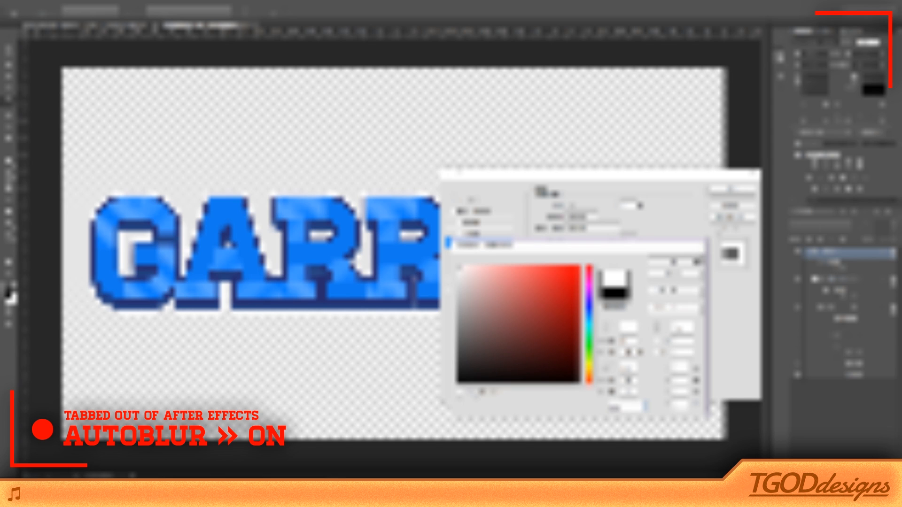
pyautogui.click(677, 261)
pyautogui.click(731, 189)
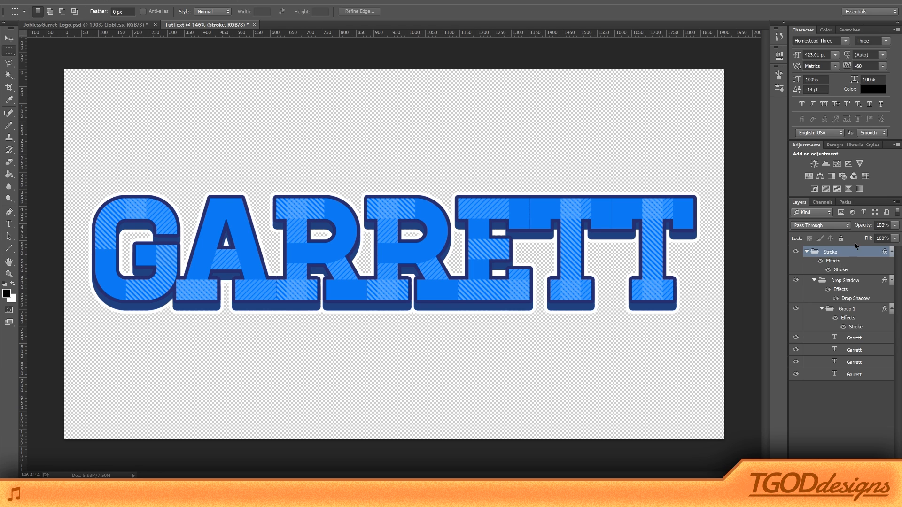
# Collapse the Stroke group and convert it to a smart object.
pyautogui.click(806, 252)
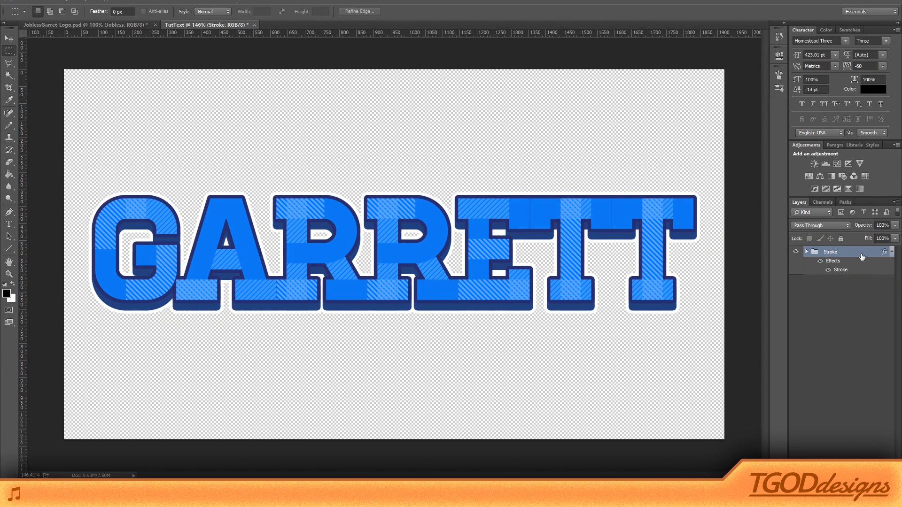
pyautogui.hotkey('ctrl', 't')
pyautogui.press('Escape')
pyautogui.rightClick(841, 252)
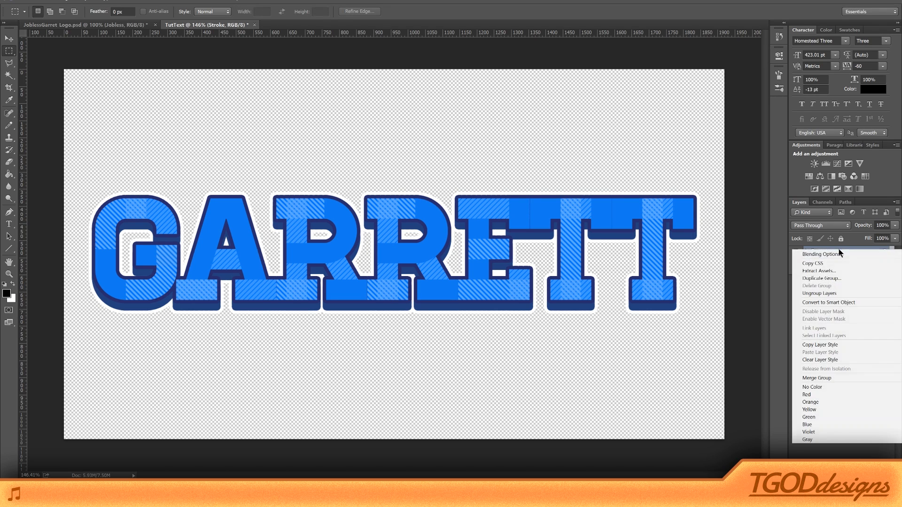
pyautogui.click(825, 304)
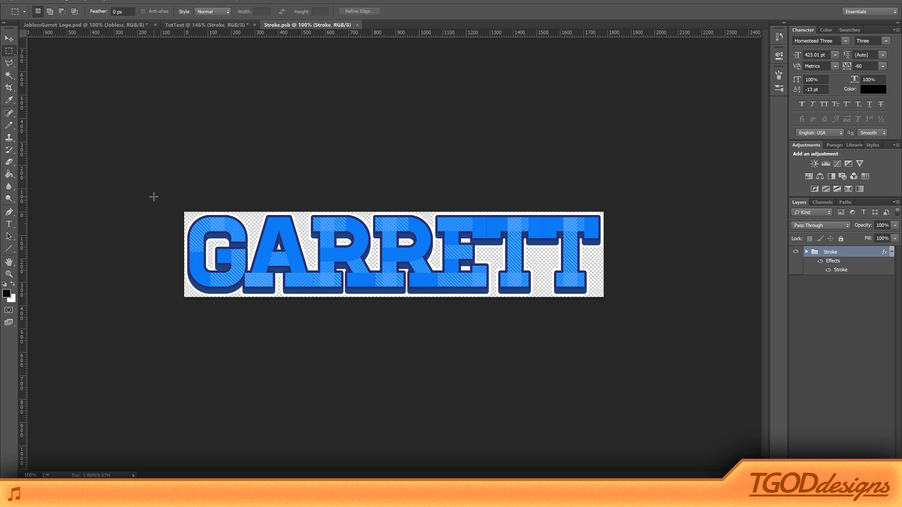
# Hide the three upper Garrett text layers in Stroke.psb, save it, and check the update in the TutText document.
pyautogui.click(806, 252)
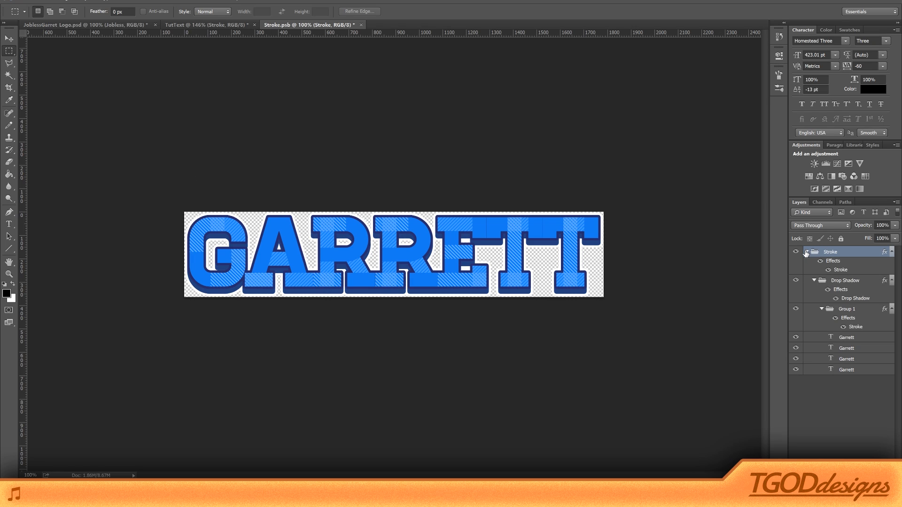
pyautogui.hotkey('ctrl', 's')
pyautogui.click(238, 25)
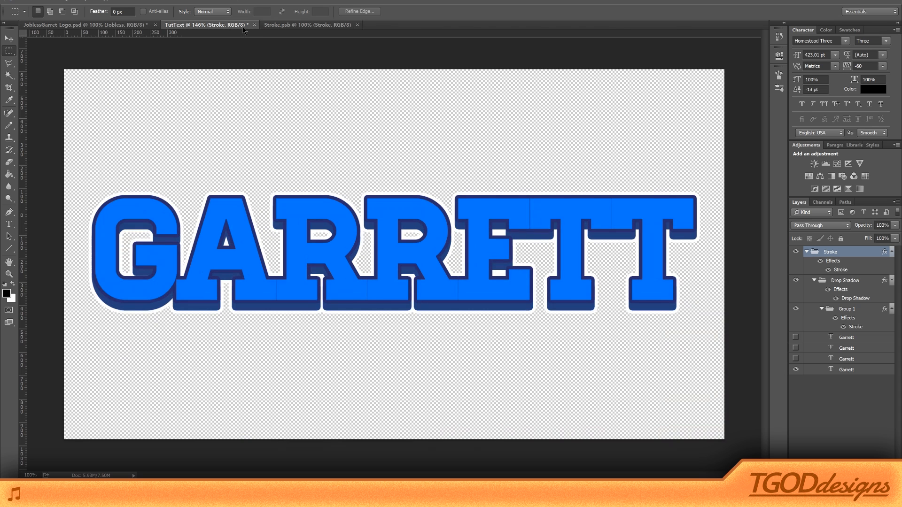
# Show the three hidden Garrett text layers again in Stroke.psb and save it.
pyautogui.click(282, 24)
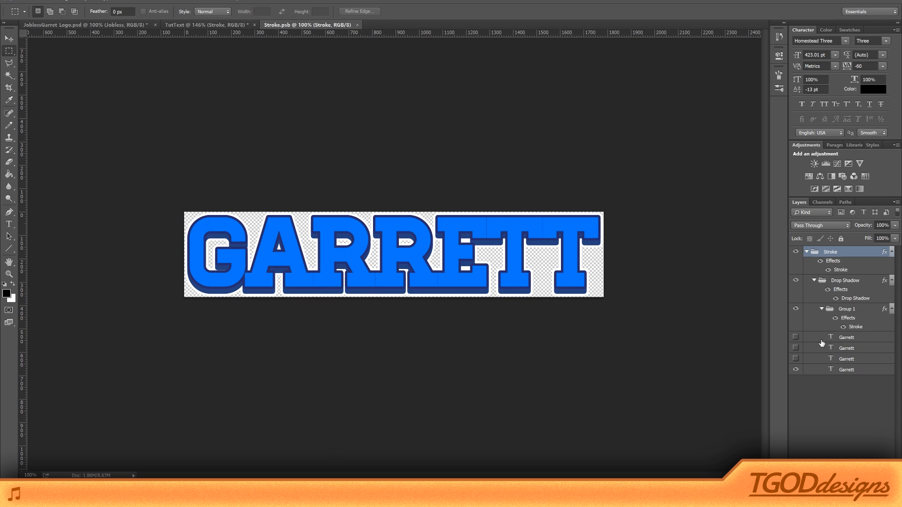
pyautogui.click(796, 338)
pyautogui.click(796, 349)
pyautogui.click(796, 359)
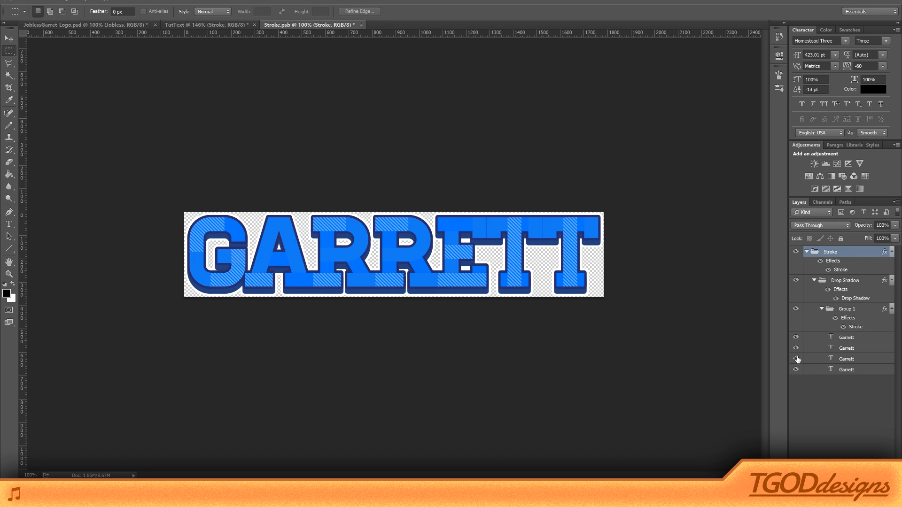
pyautogui.hotkey('ctrl', 's')
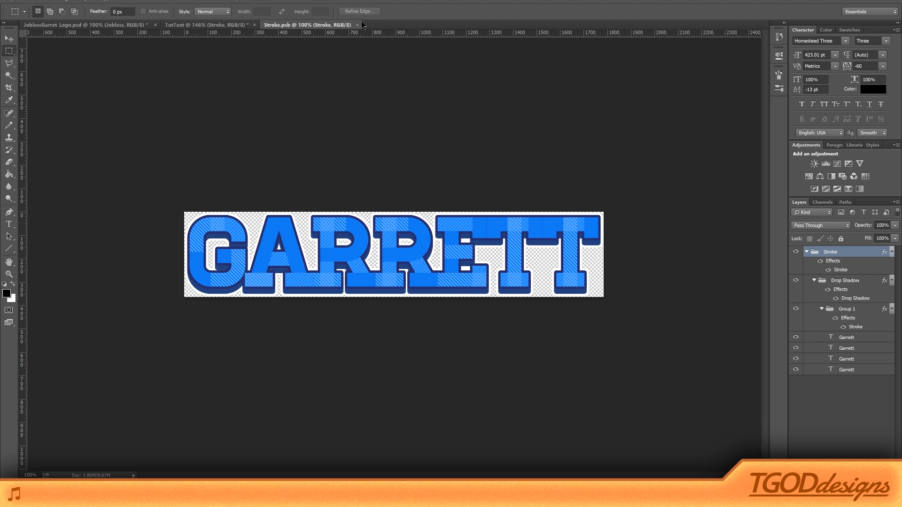
# Close Stroke.psb, reopen it from the Stroke smart object, and close it again to return to TutText.
pyautogui.click(357, 25)
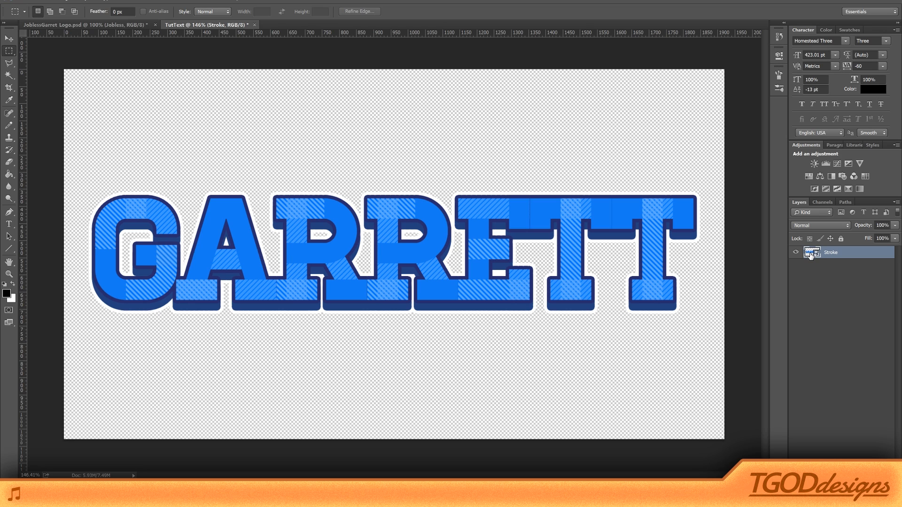
pyautogui.doubleClick(810, 255)
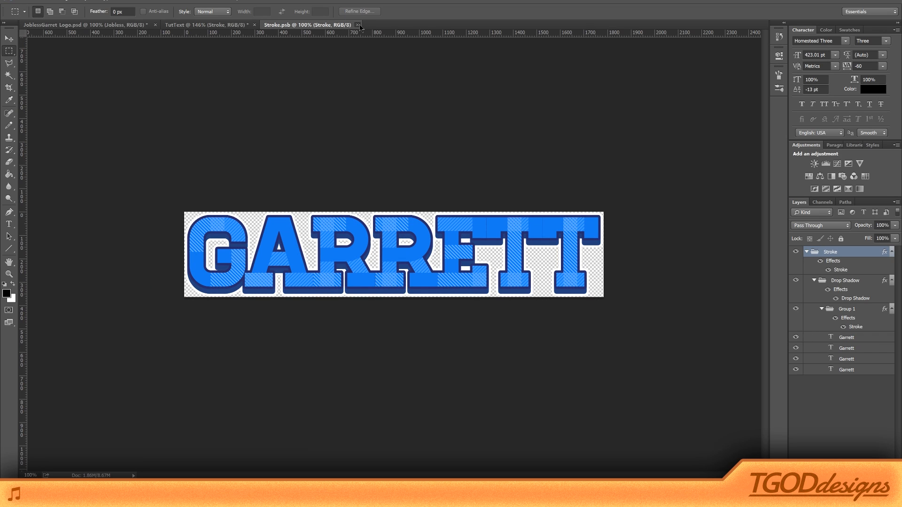
pyautogui.click(357, 24)
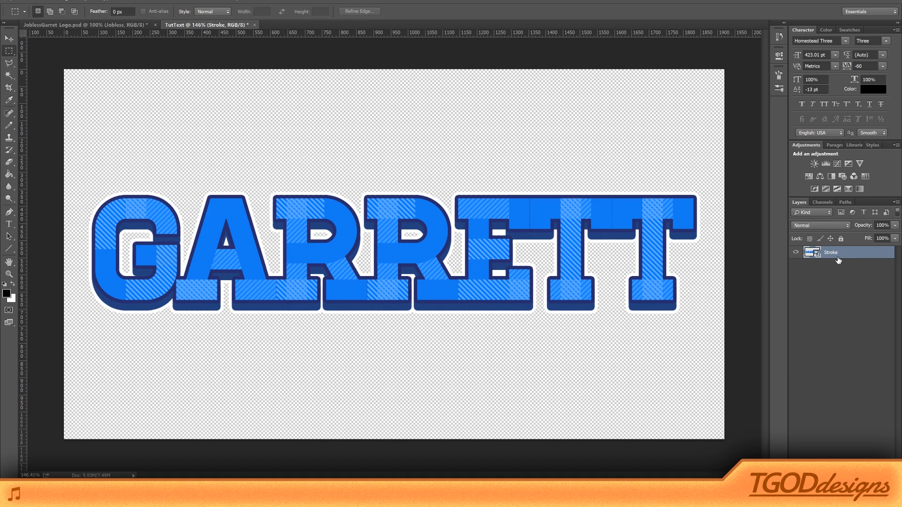
# Warp the Stroke smart object, trying the Arc Lower style with the bend reduced to 5.2%, and switch the warp style to Arch.
pyautogui.hotkey('ctrl', 't')
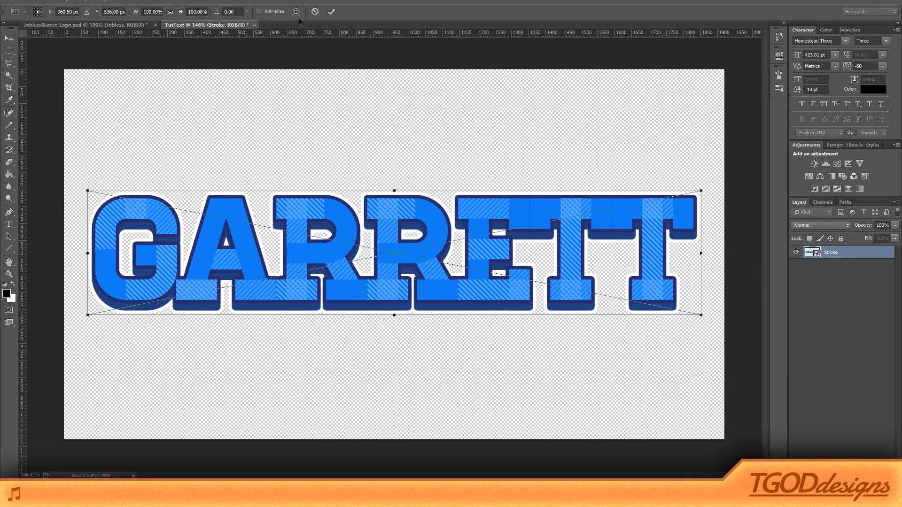
pyautogui.click(296, 11)
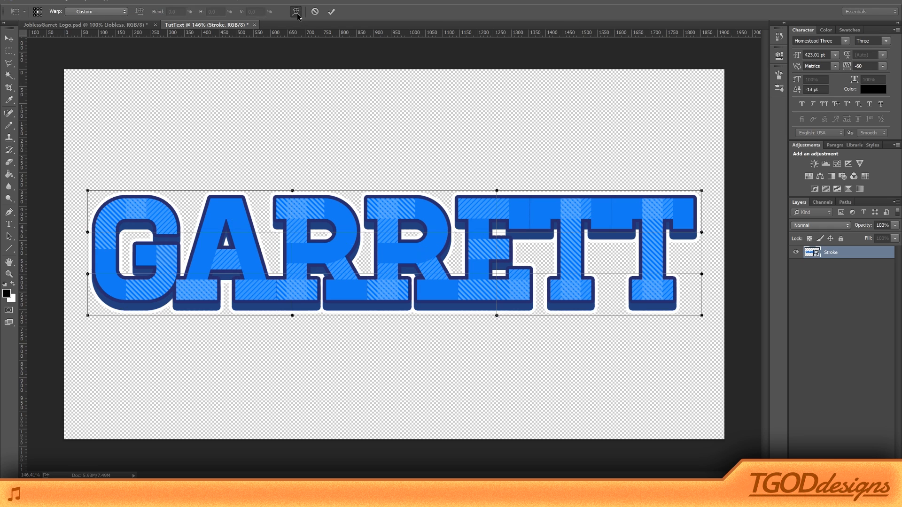
pyautogui.click(75, 12)
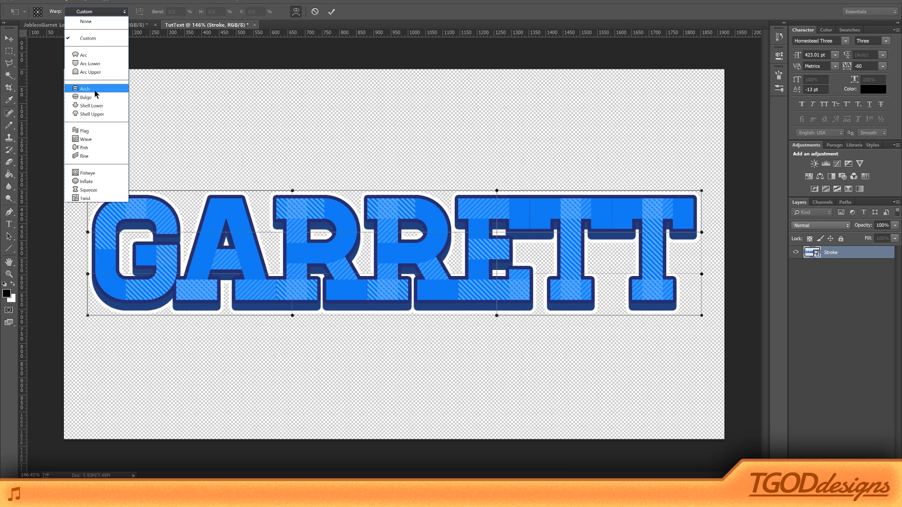
pyautogui.click(99, 64)
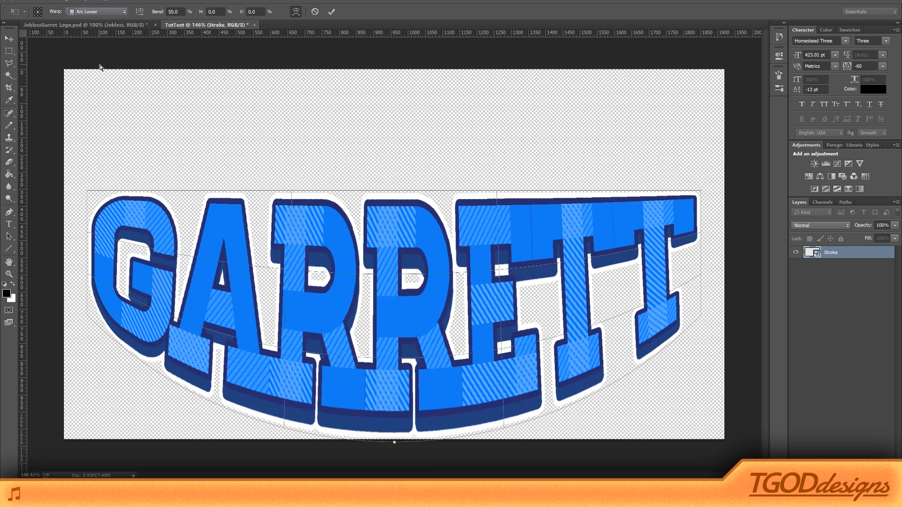
pyautogui.moveTo(158, 12); pyautogui.dragTo(32, 15)
pyautogui.moveTo(148, 16); pyautogui.dragTo(98, 18)
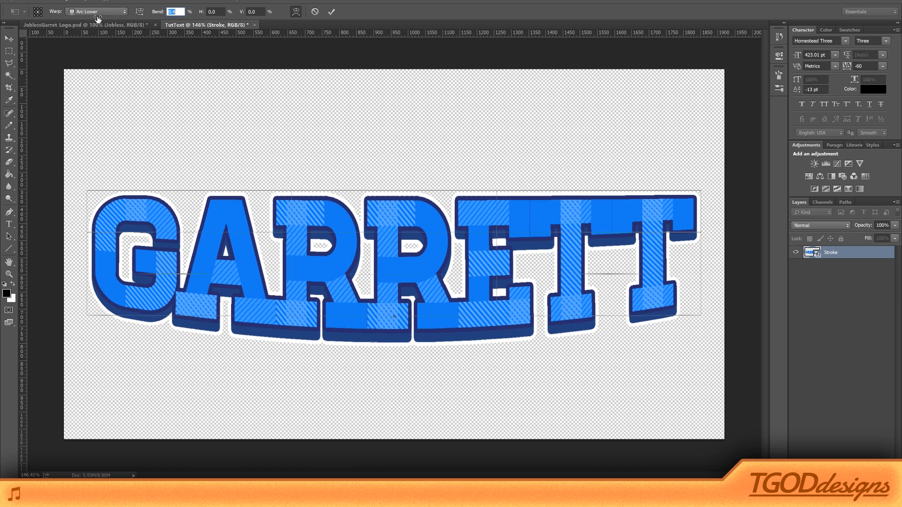
pyautogui.moveTo(161, 13)
pyautogui.mouseDown()
pyautogui.moveTo(193, 13)
pyautogui.moveTo(151, 16)
pyautogui.mouseUp()
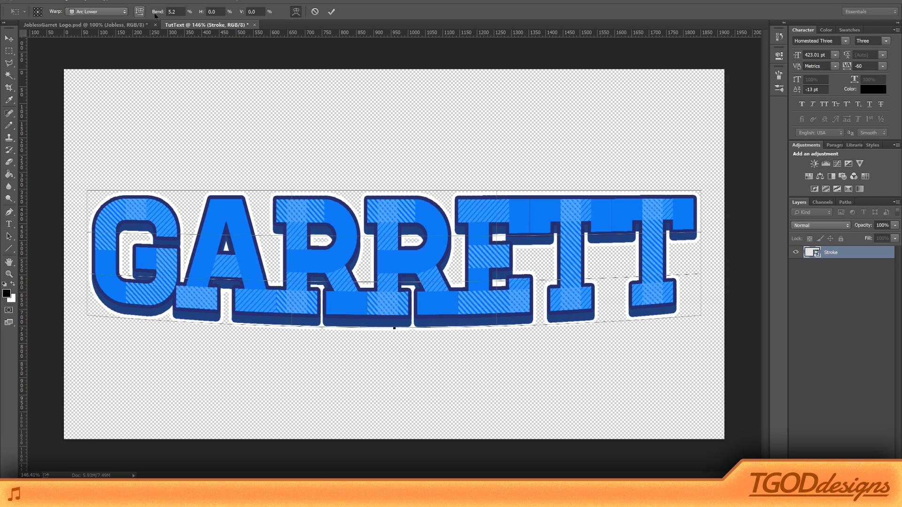
pyautogui.click(114, 11)
pyautogui.click(94, 88)
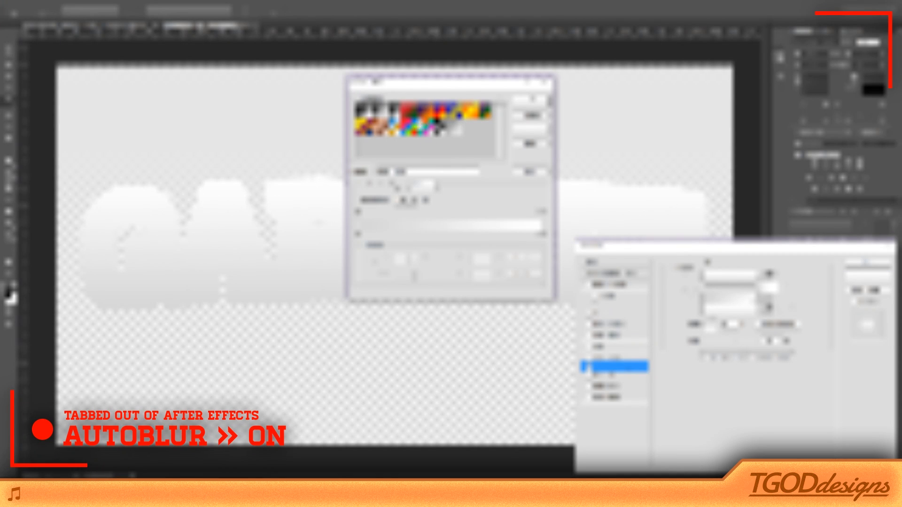
# Give the Stroke layer's gradient overlay a hard-edged black-to-white gradient by bringing the stops together, and set its scale to 10%.
pyautogui.click(358, 116)
pyautogui.moveTo(361, 237); pyautogui.dragTo(432, 237)
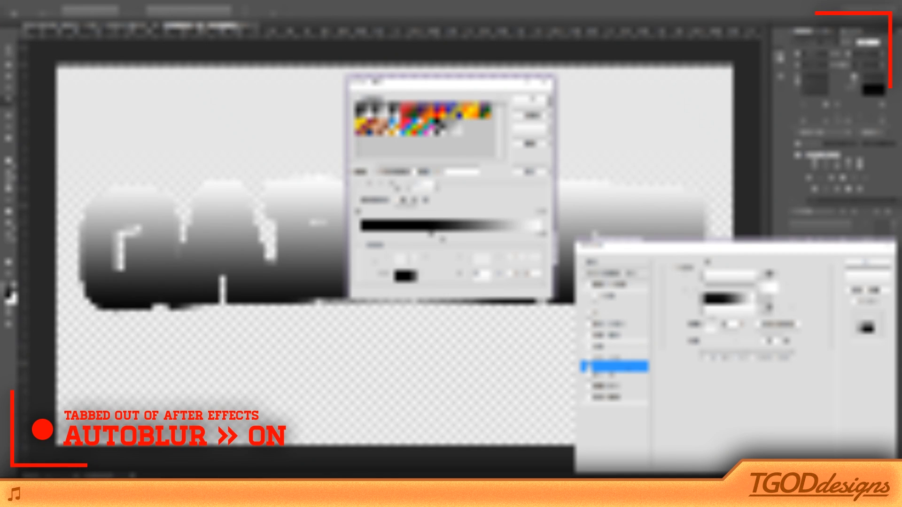
pyautogui.moveTo(438, 234); pyautogui.dragTo(449, 234)
pyautogui.moveTo(542, 234); pyautogui.dragTo(452, 234)
pyautogui.click(532, 100)
pyautogui.moveTo(734, 341); pyautogui.dragTo(677, 342)
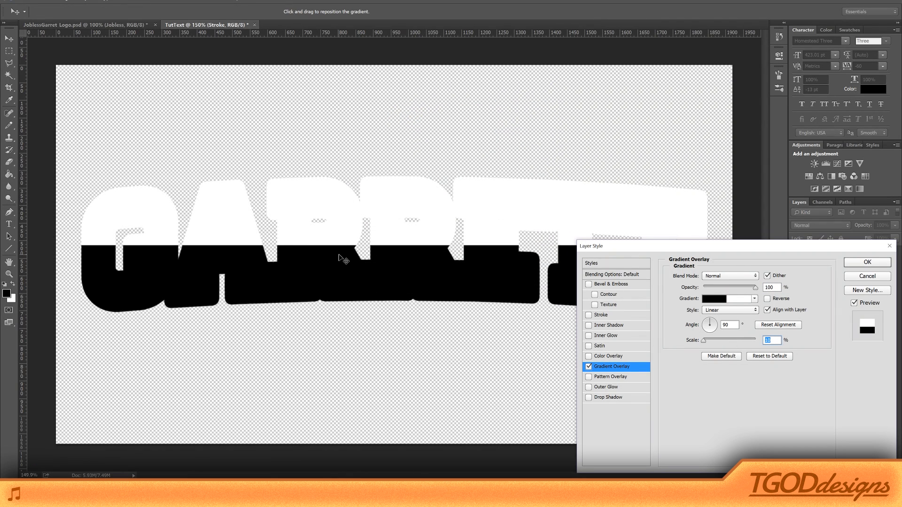
# Move the gradient overlay's black-and-white dividing line slightly upward on the lettering.
pyautogui.scroll(5, 339, 255)
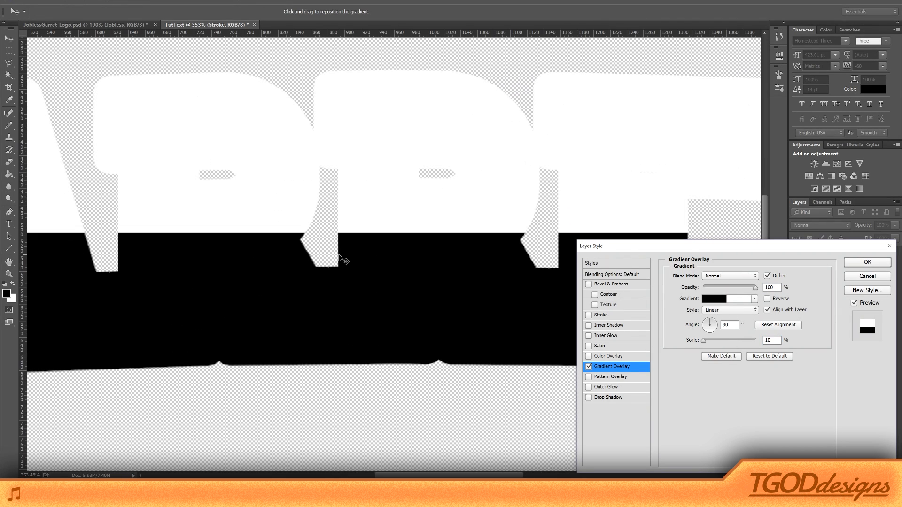
pyautogui.scroll(2, 371, 229)
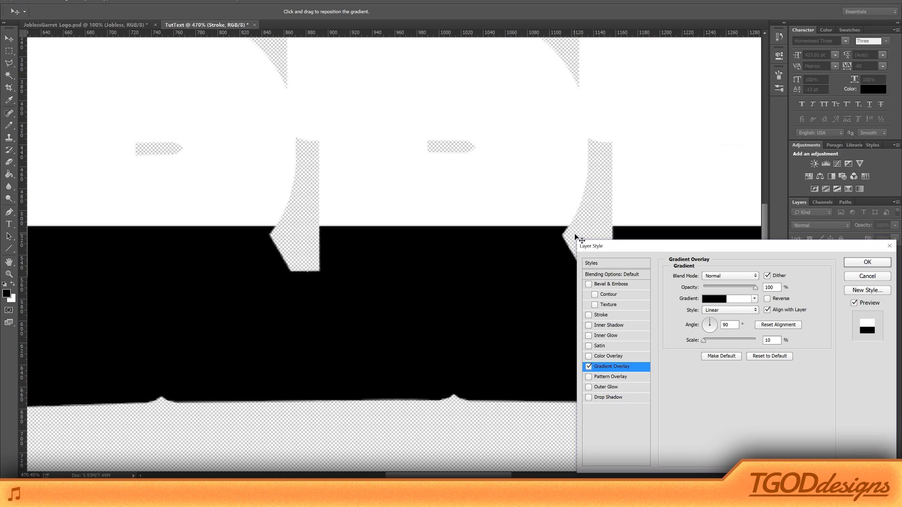
pyautogui.moveTo(504, 238); pyautogui.dragTo(501, 223)
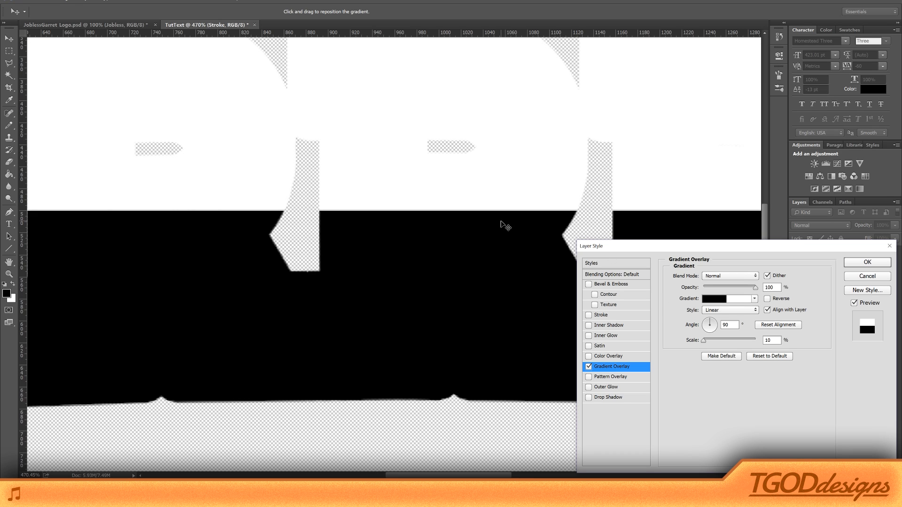
pyautogui.scroll(-3, 550, 228)
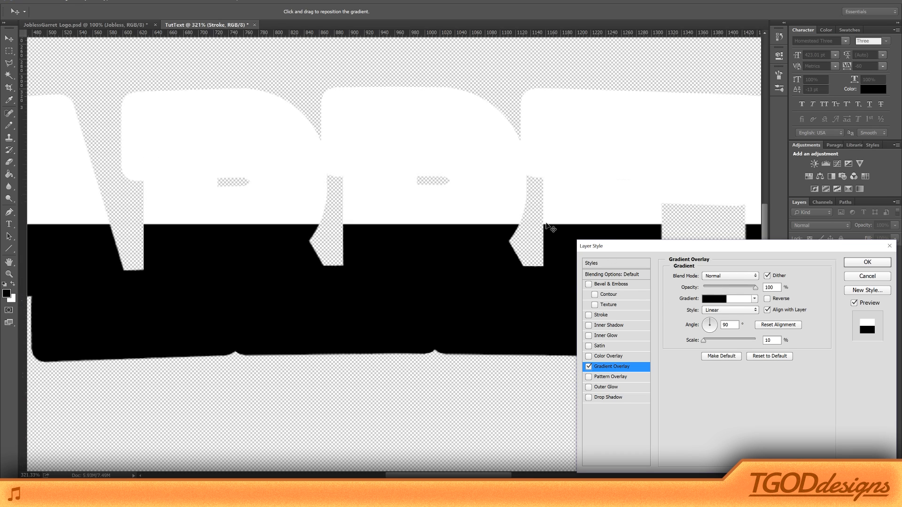
pyautogui.scroll(-5, 550, 228)
# Set the gradient overlay's blend mode to Soft Light, lower its opacity to about 23%, and apply the layer style.
pyautogui.click(731, 276)
pyautogui.click(723, 376)
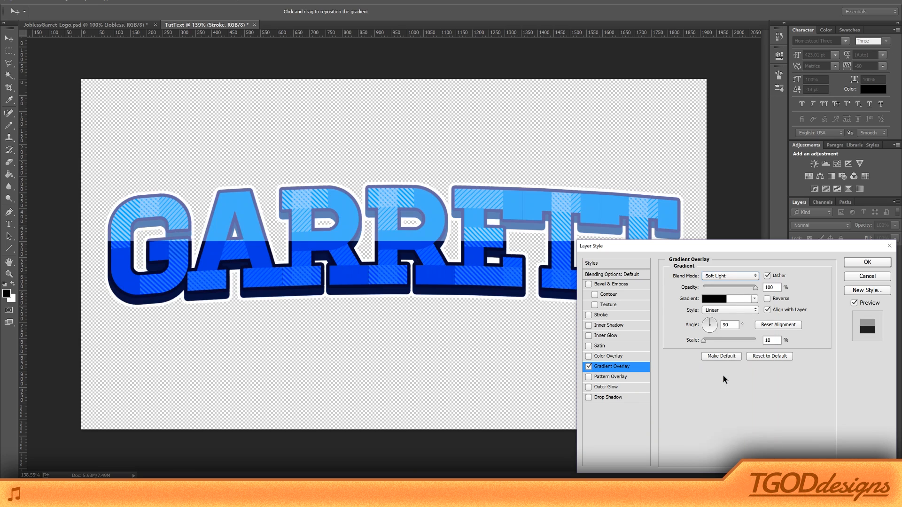
pyautogui.moveTo(734, 288); pyautogui.dragTo(716, 290)
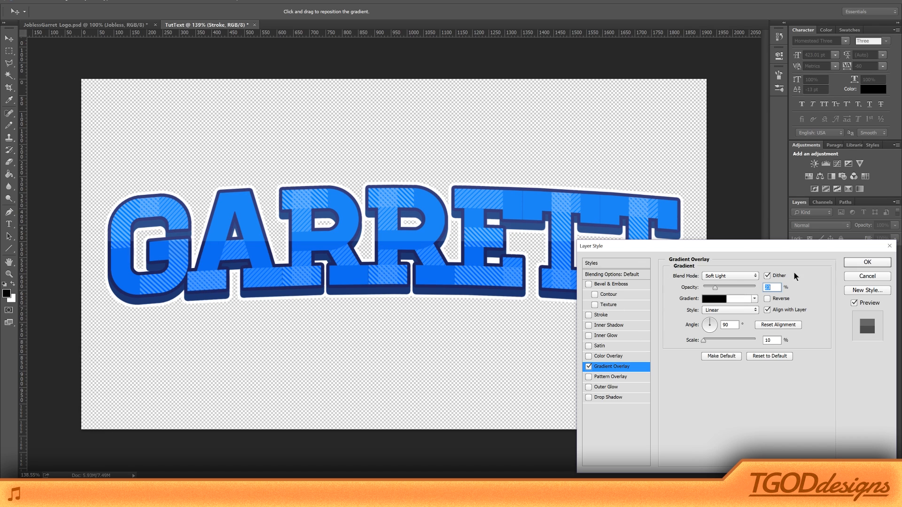
pyautogui.click(866, 262)
pyautogui.press('m')
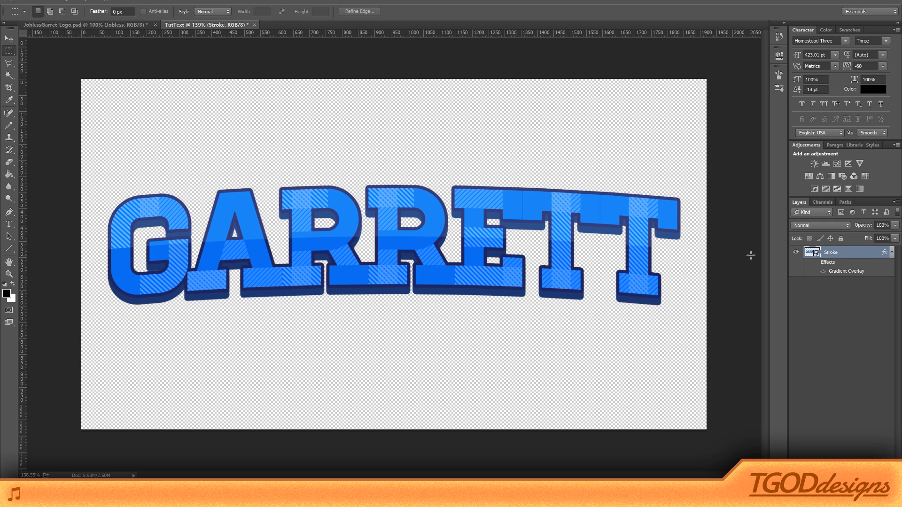
# Try a Multiply drop shadow on the Stroke layer at 100% opacity, 3 px distance and 54 px size, and switch it off.
pyautogui.scroll(-5, 534, 311)
pyautogui.scroll(4, 534, 311)
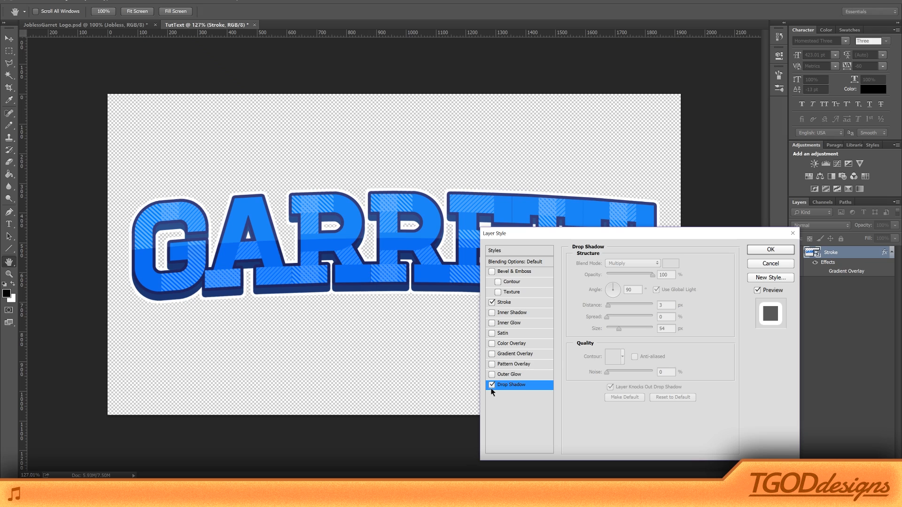
pyautogui.click(492, 385)
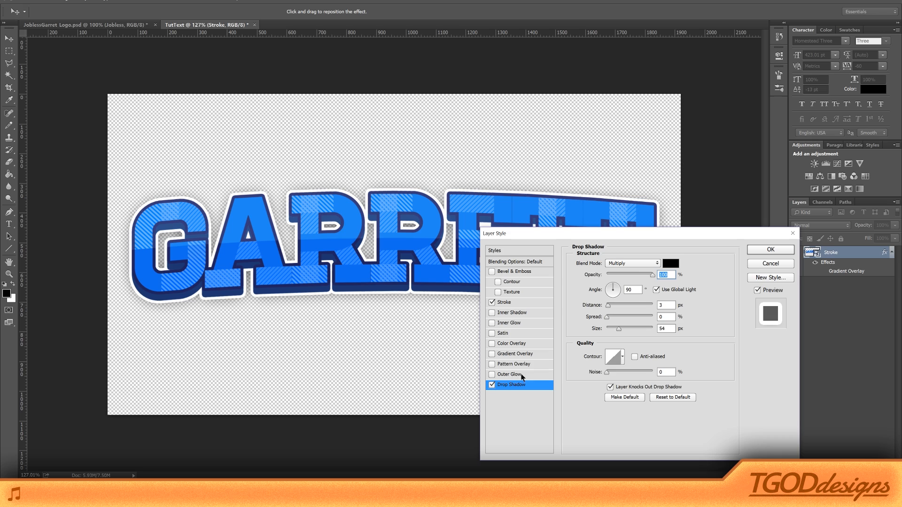
pyautogui.click(492, 385)
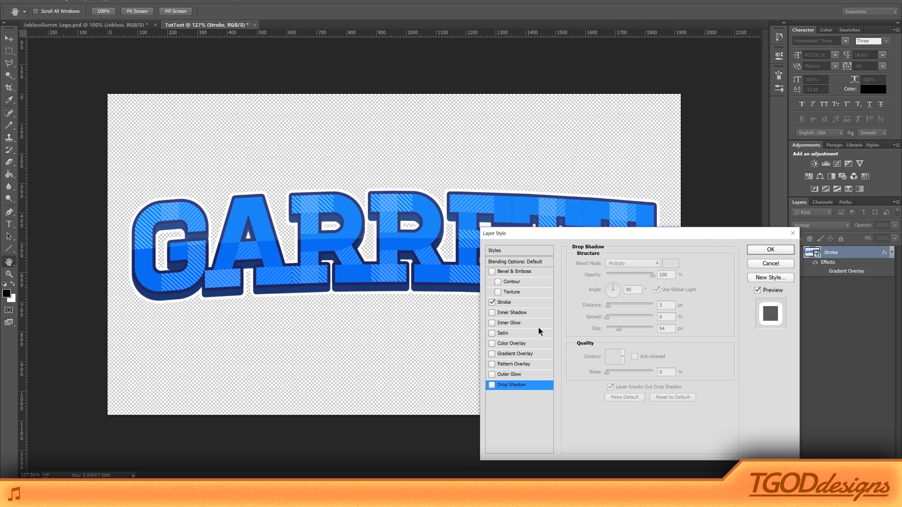
pyautogui.moveTo(600, 235); pyautogui.dragTo(580, 111)
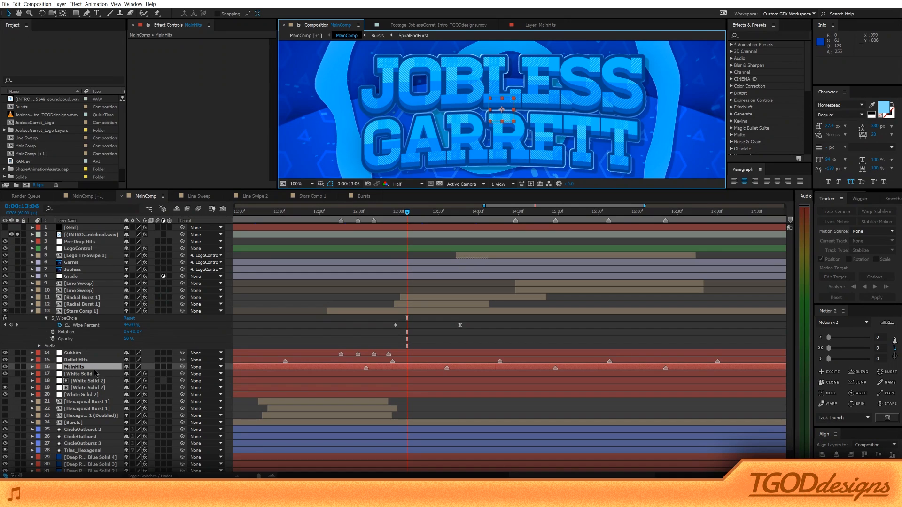
# In After Effects, look through the layer styles available for the MainHits layer.
pyautogui.rightClick(100, 367)
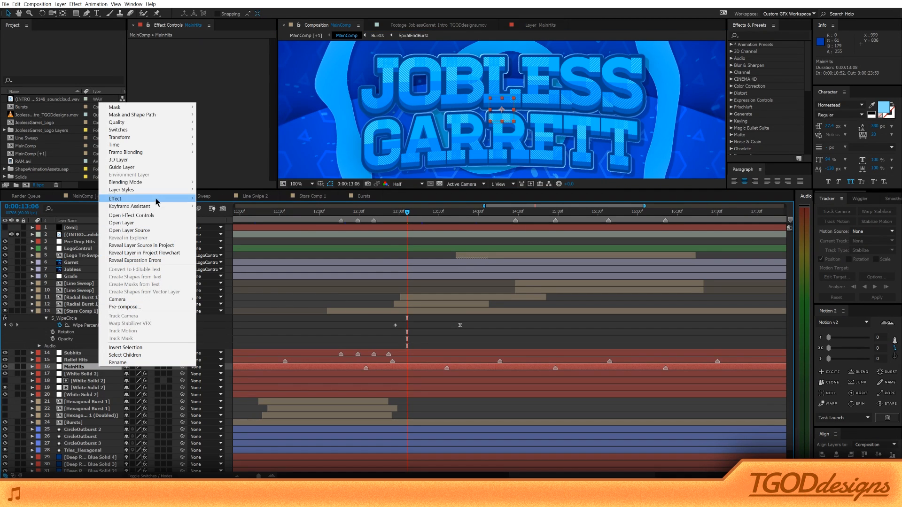
pyautogui.moveTo(141, 190)
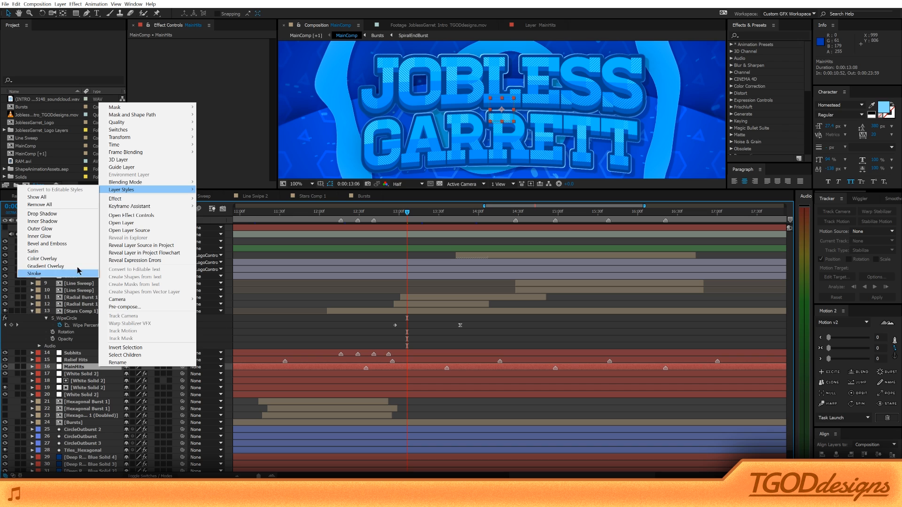
pyautogui.click(84, 216)
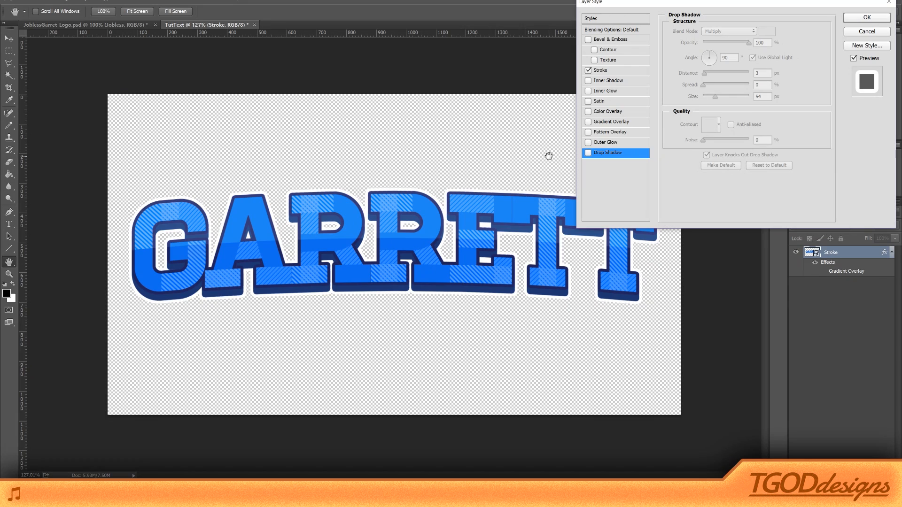
# Return to Photoshop and apply the layer style with the Stroke effect on and Drop Shadow off.
pyautogui.moveTo(673, 5); pyautogui.dragTo(561, 195)
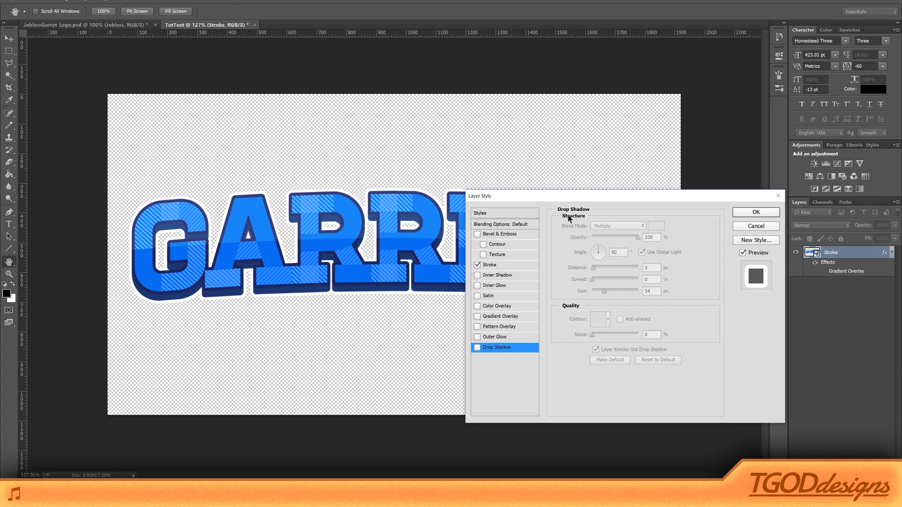
pyautogui.click(756, 212)
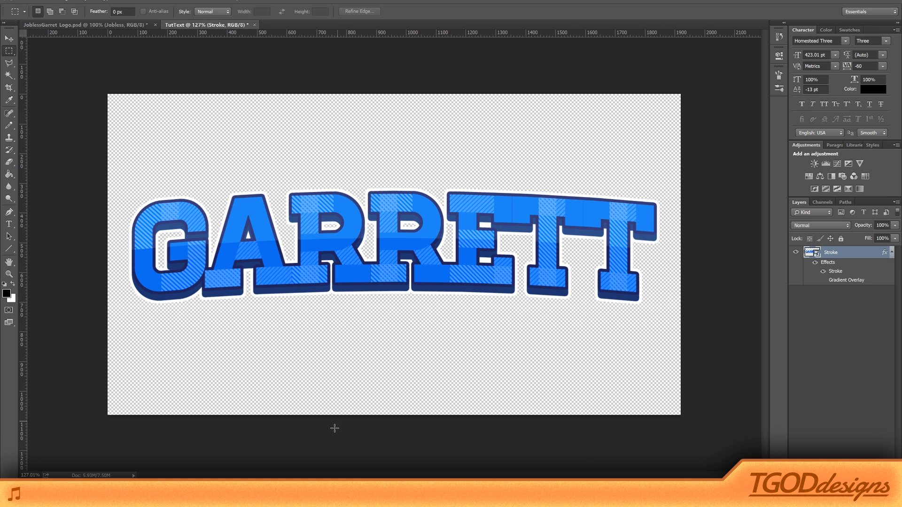
# Switch to After Effects, move the MainComp playhead to 0:00:13:16 and save the project.
pyautogui.click(397, 491)
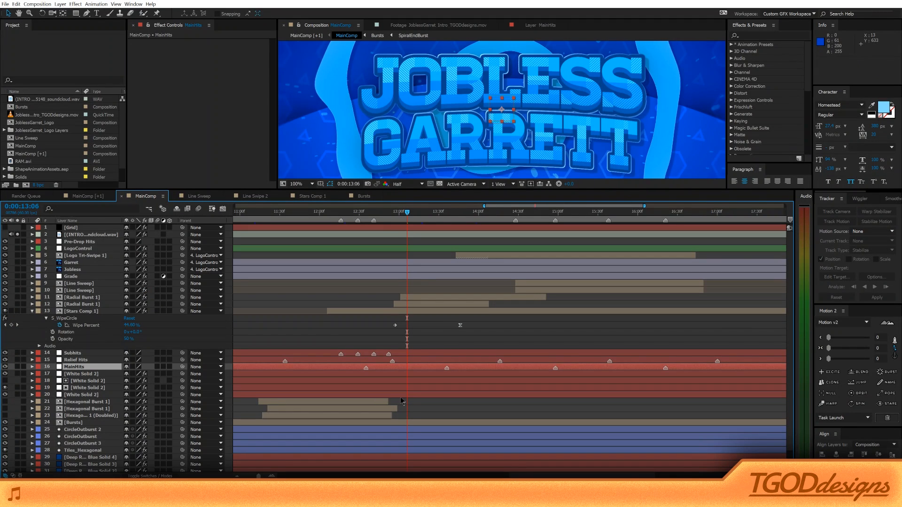
pyautogui.click(421, 214)
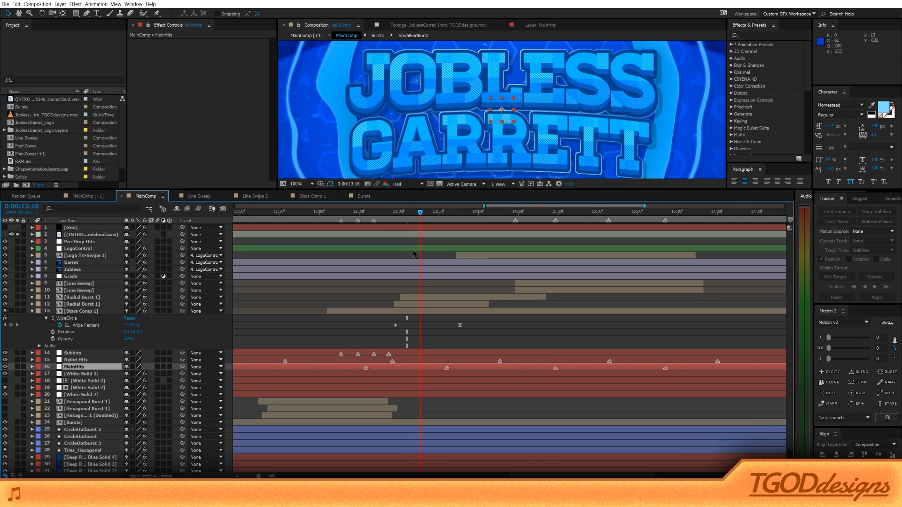
pyautogui.scroll(-2, 465, 152)
pyautogui.scroll(2, 466, 153)
pyautogui.scroll(-1, 466, 153)
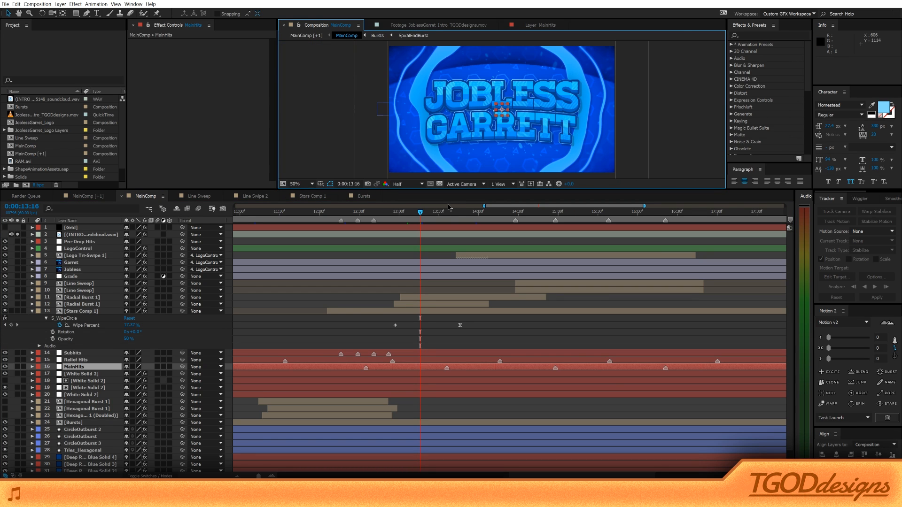
pyautogui.hotkey('ctrl', 's')
# Solo the MainHits, Relief Hits and Subhits layers in MainComp.
pyautogui.scroll(-3, 124, 333)
pyautogui.hscroll(-5, 125, 330)
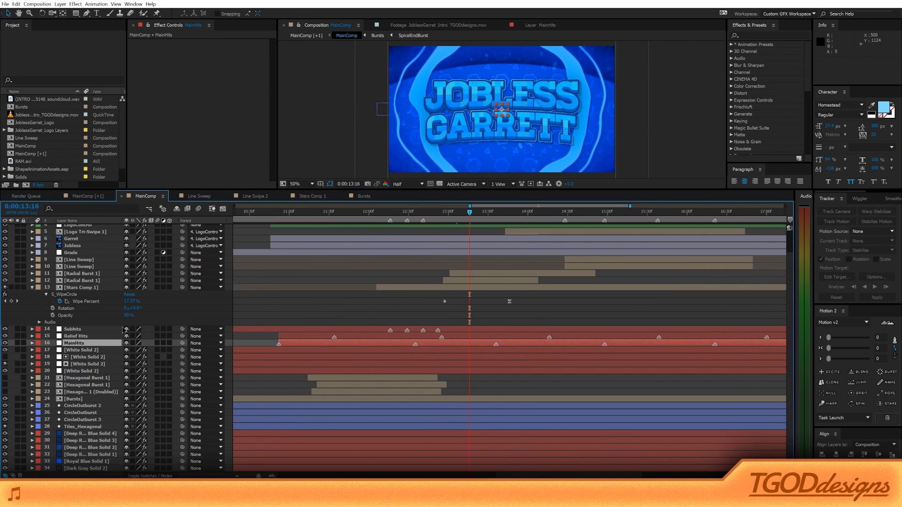
pyautogui.scroll(3, 132, 376)
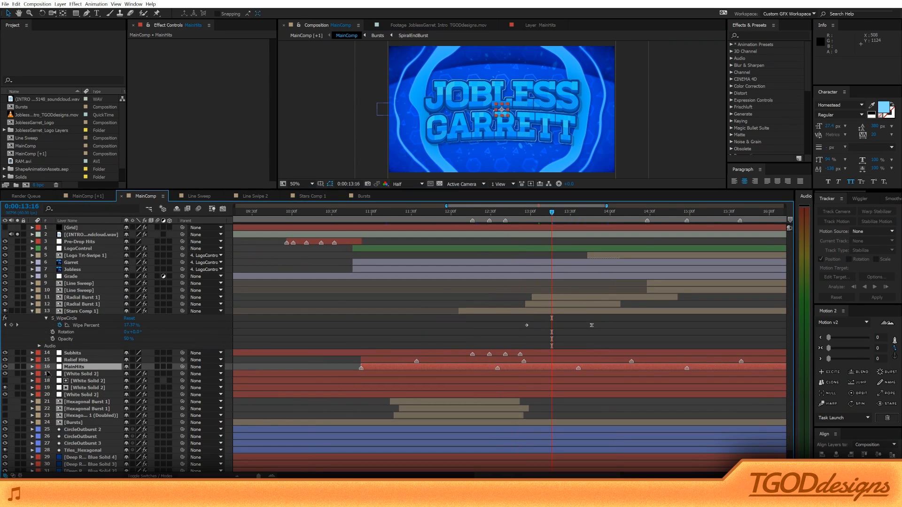
pyautogui.click(17, 367)
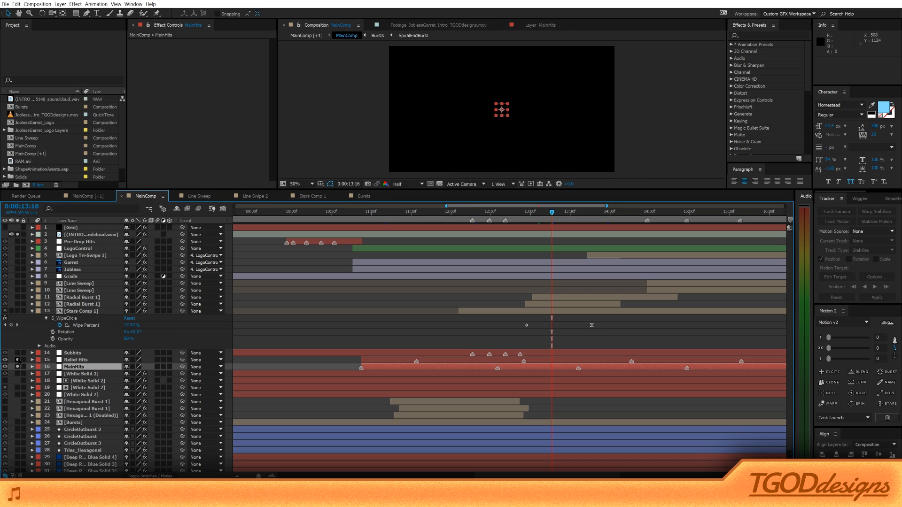
pyautogui.moveTo(17, 353); pyautogui.dragTo(17, 360)
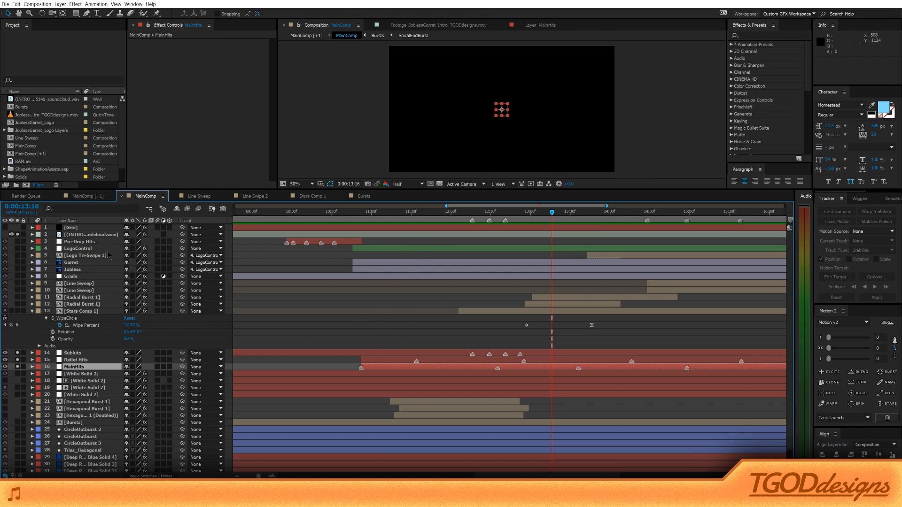
# Move Pre-Drop Hits directly above Subhits and solo it, and place the intro audio layer directly above Pre-Drop Hits.
pyautogui.moveTo(87, 241); pyautogui.dragTo(98, 355)
pyautogui.click(18, 346)
pyautogui.moveTo(81, 234); pyautogui.dragTo(70, 342)
pyautogui.scroll(-1, 53, 332)
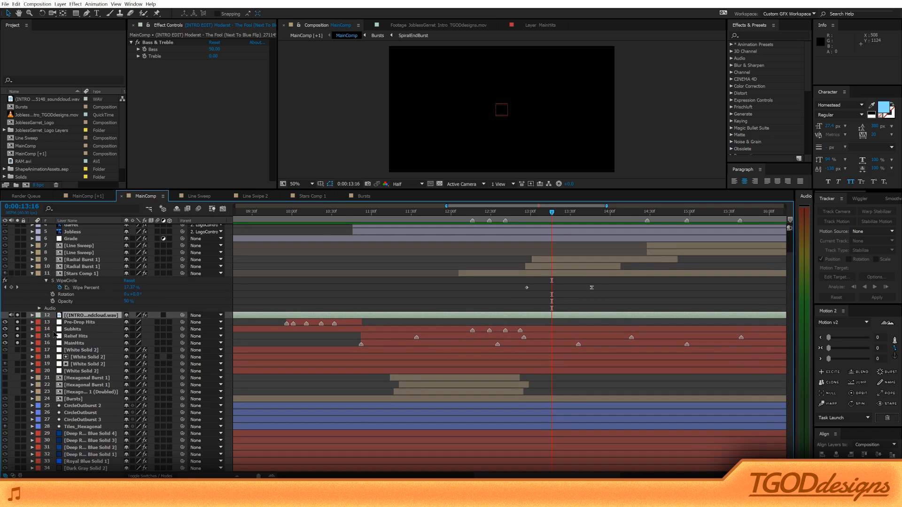
# Hide every MainComp layer from the timeline except the intro audio, Pre-Drop Hits, Subhits, Relief Hits and MainHits.
pyautogui.scroll(1, 53, 332)
pyautogui.scroll(1, 55, 335)
pyautogui.hotkey('ctrl', 'a')
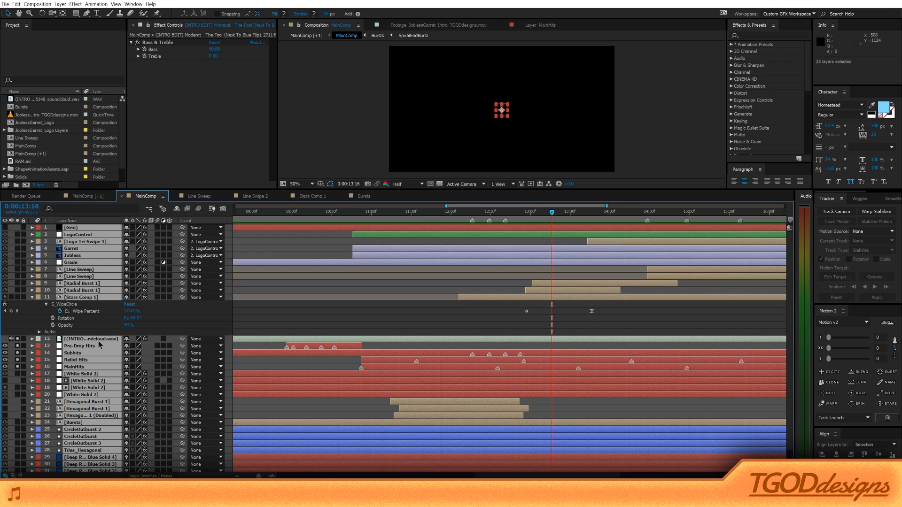
pyautogui.keyDown('ctrl'); pyautogui.click(104, 354); pyautogui.keyUp('ctrl')
pyautogui.keyDown('ctrl'); pyautogui.click(106, 361); pyautogui.keyUp('ctrl')
pyautogui.keyDown('ctrl'); pyautogui.click(112, 367); pyautogui.keyUp('ctrl')
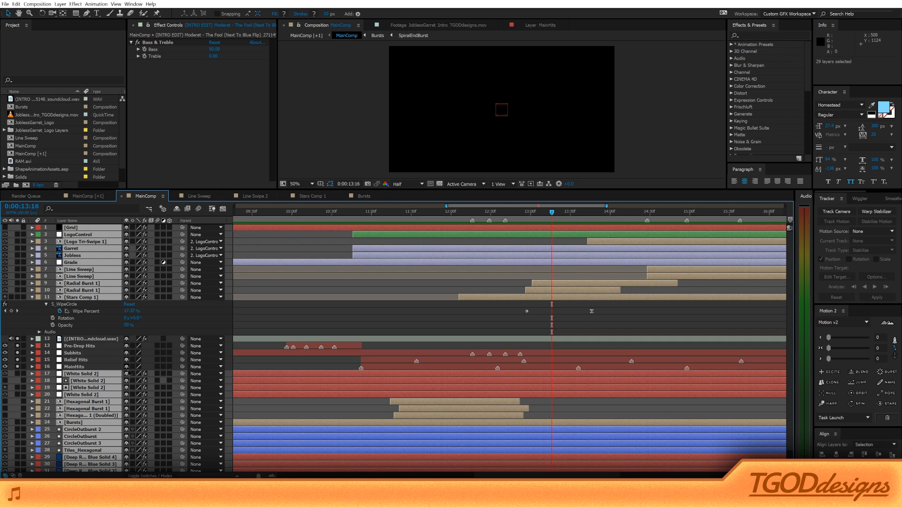
pyautogui.press('Delete')
# Reveal the audio waveform of the intro audio layer.
pyautogui.click(397, 224)
pyautogui.moveTo(397, 223); pyautogui.dragTo(357, 224)
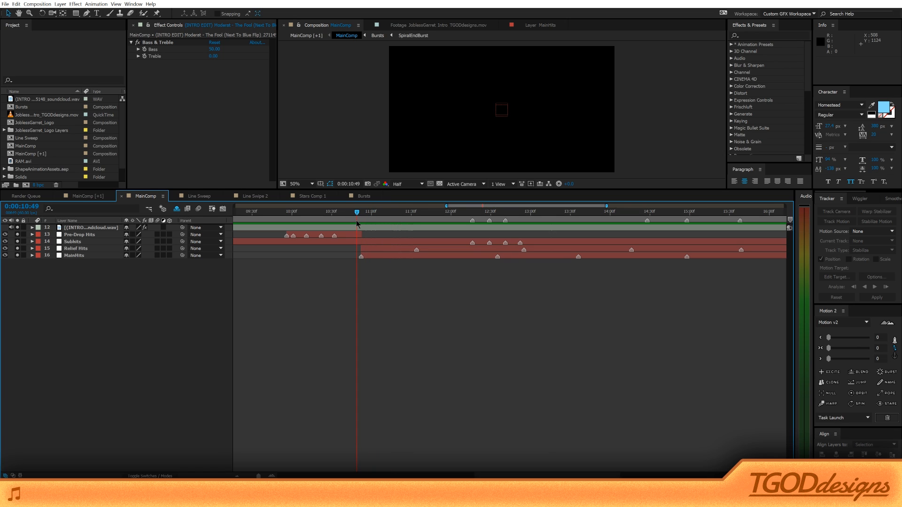
pyautogui.click(391, 228)
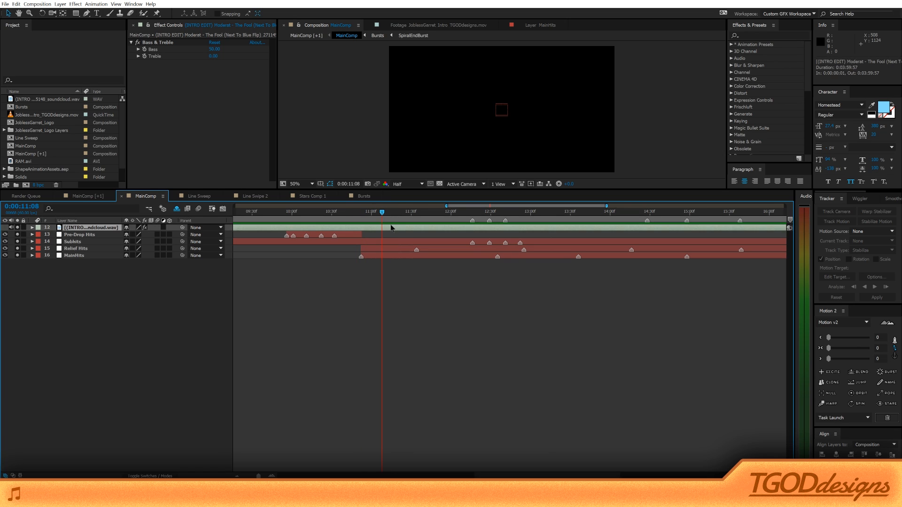
pyautogui.press('l')
pyautogui.press('l')
pyautogui.press('l')
pyautogui.press('l')
# Preview the audio from 0:00:09:45 and compare the waveform peaks with the markers on the hit layers.
pyautogui.moveTo(382, 213); pyautogui.dragTo(273, 215)
pyautogui.press('KP_Decimal')
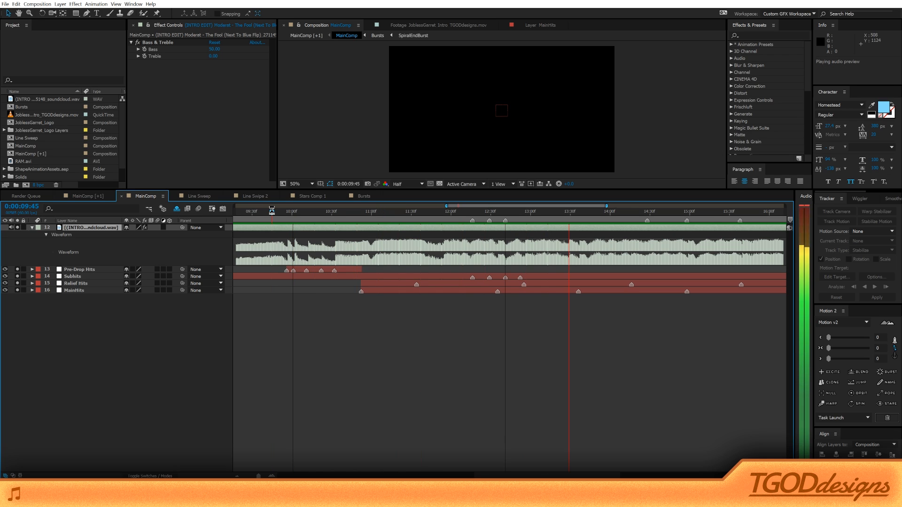
pyautogui.press('KP_Decimal')
pyautogui.press('-')
pyautogui.press('-')
pyautogui.press('-')
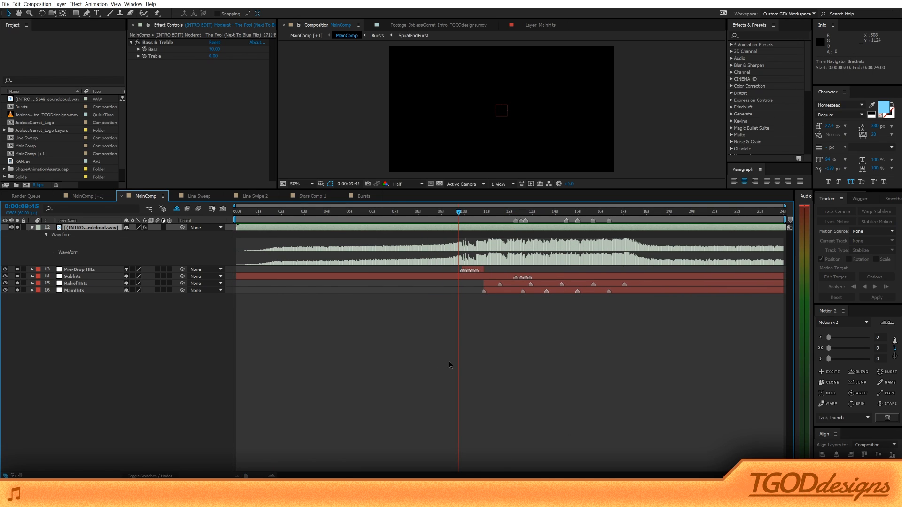
pyautogui.moveTo(458, 214)
pyautogui.mouseDown()
pyautogui.moveTo(430, 216)
pyautogui.moveTo(458, 219)
pyautogui.mouseUp()
pyautogui.press('=')
pyautogui.press('=')
pyautogui.moveTo(506, 476); pyautogui.dragTo(527, 476)
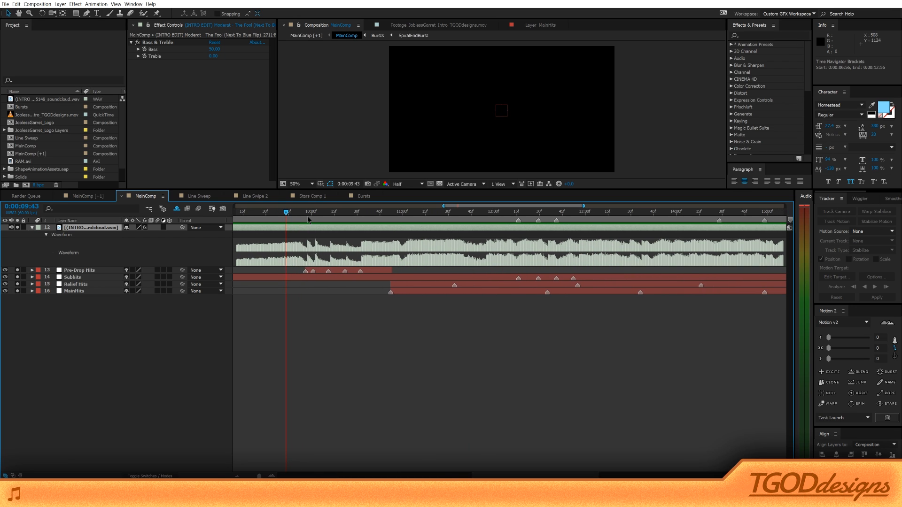
# Move the playhead to 0:00:10:32 and remove the Pre-Drop Hits, Subhits, Relief Hits and MainHits layers from the timeline.
pyautogui.moveTo(308, 215); pyautogui.dragTo(360, 225)
pyautogui.moveTo(98, 308); pyautogui.dragTo(89, 277)
pyautogui.moveTo(80, 324); pyautogui.dragTo(82, 273)
pyautogui.press('Delete')
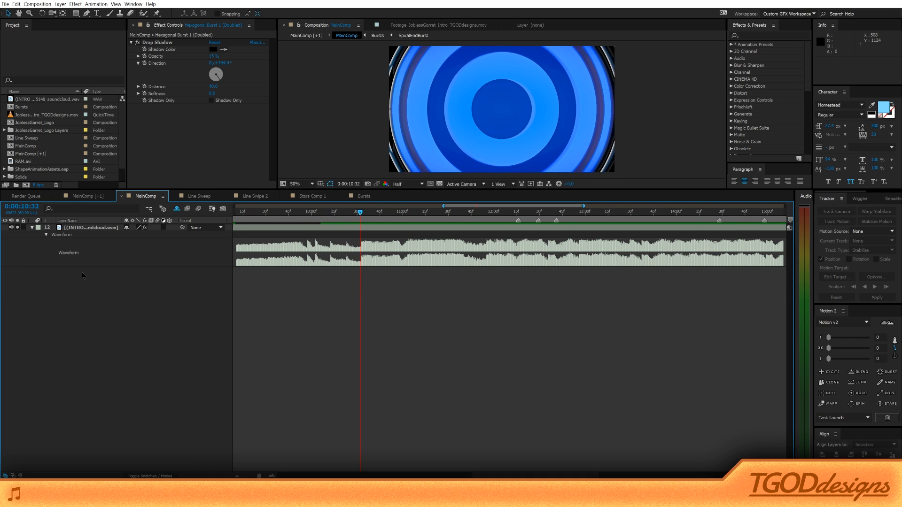
# Add a null object layer and rename it Main Hits.
pyautogui.hotkey('ctrl', 'alt', 'shift', 'y')
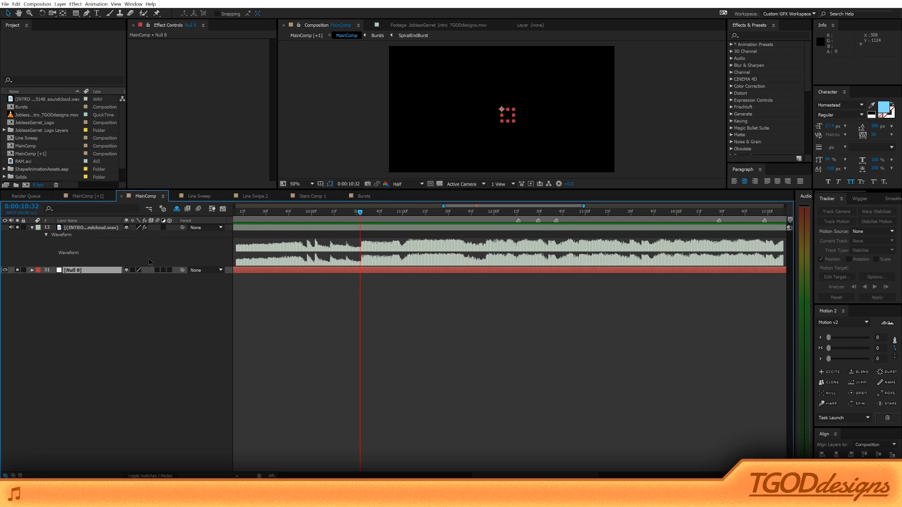
pyautogui.press('Return')
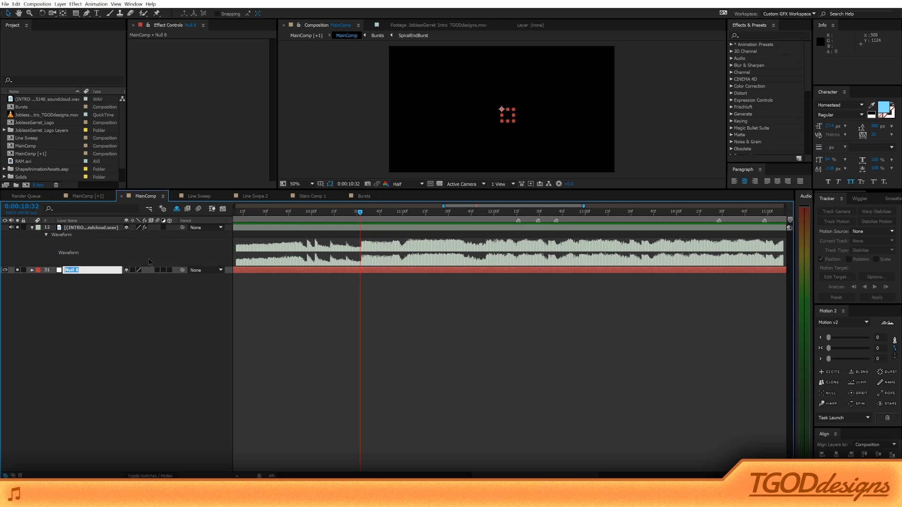
pyautogui.write('Main Hits')
pyautogui.press('Return')
# Add layer markers to Main Hits on three successive waveform peaks, starting at 0:00:09:56 and ending at 0:00:10:12.
pyautogui.click(306, 212)
pyautogui.click(318, 293)
pyautogui.moveTo(305, 342); pyautogui.dragTo(315, 270)
pyautogui.click(106, 272)
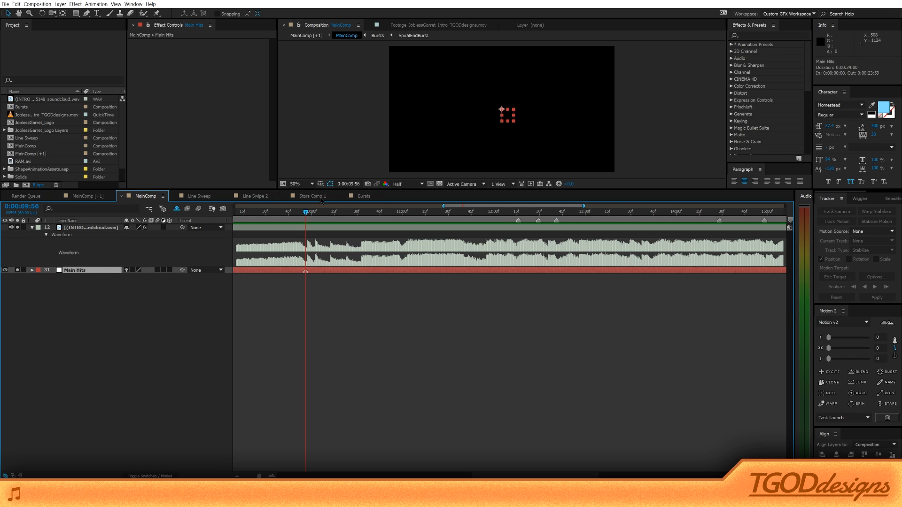
pyautogui.click(315, 212)
pyautogui.press('KP_Multiply')
pyautogui.click(333, 214)
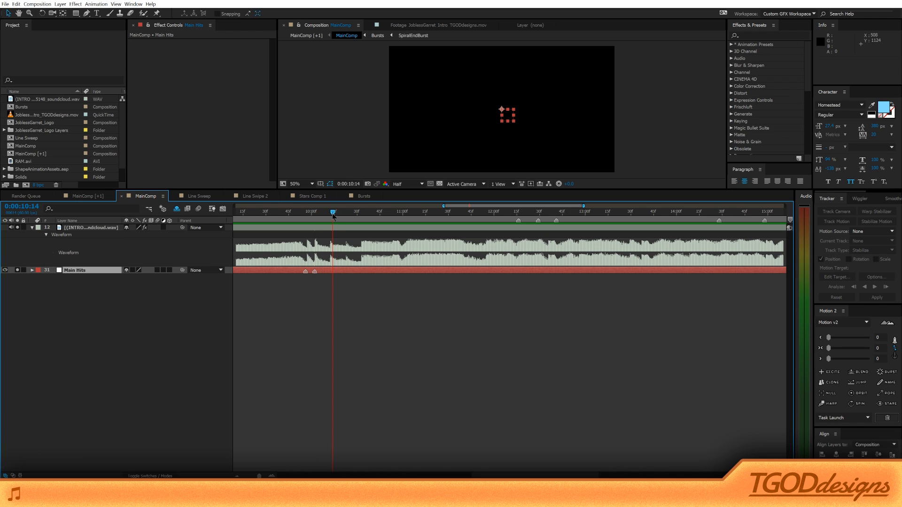
pyautogui.moveTo(332, 214); pyautogui.dragTo(331, 215)
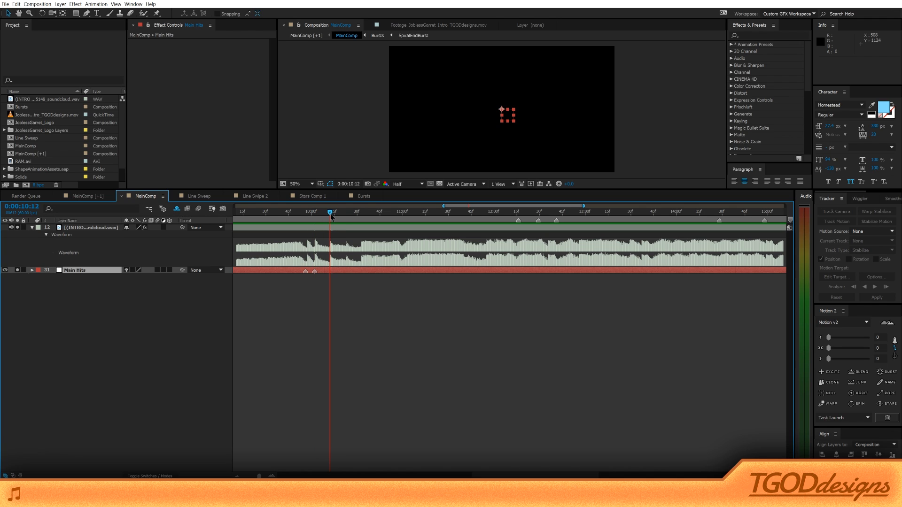
pyautogui.press('KP_Multiply')
# Preview the audio from 0:00:10:33 and around 0:00:12:38 to 0:00:12:41 to locate the next main hit.
pyautogui.click(361, 212)
pyautogui.press('KP_Decimal')
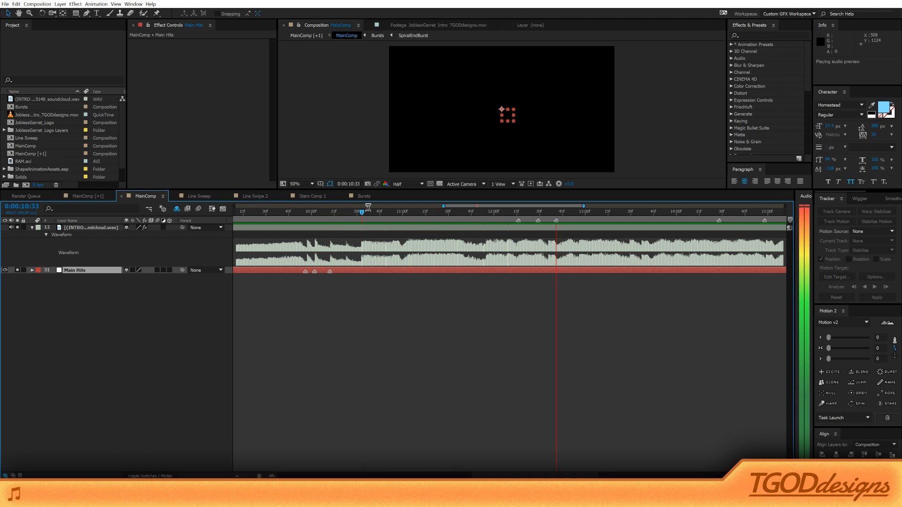
pyautogui.press('KP_Decimal')
pyautogui.click(540, 212)
pyautogui.press('KP_Decimal')
pyautogui.press('KP_Decimal')
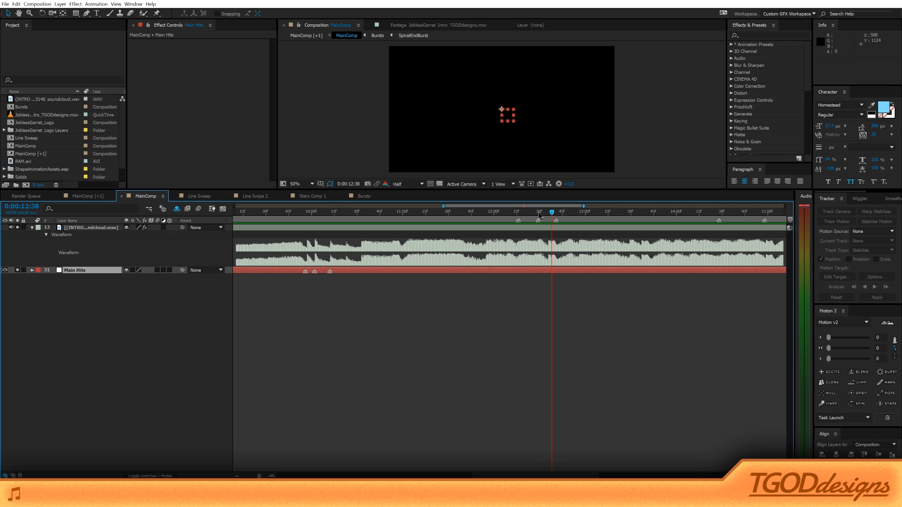
pyautogui.press('pagedown')
pyautogui.press('pagedown')
pyautogui.press('pagedown')
pyautogui.press('KP_Decimal')
pyautogui.press('KP_Decimal')
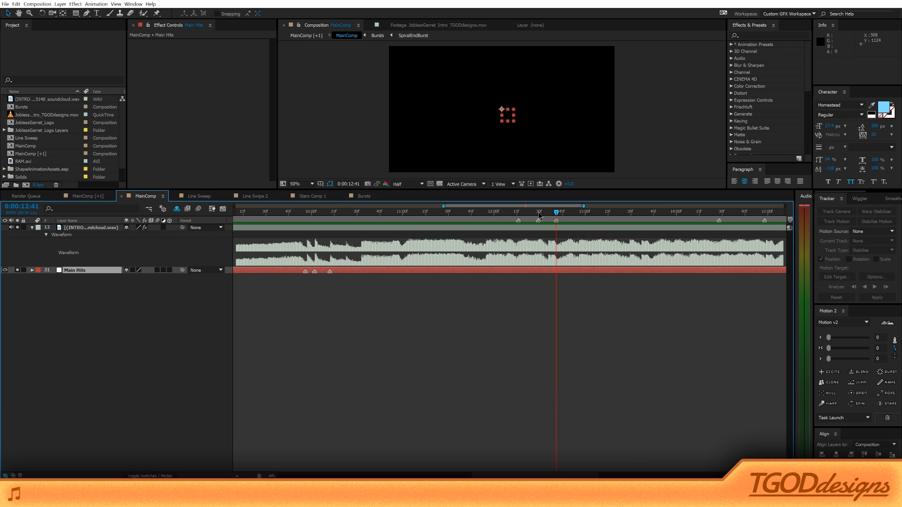
# Step the playhead back to 0:00:12:35, check the beat by ear and add a layer marker there on Main Hits.
pyautogui.press('pageup')
pyautogui.press('pageup')
pyautogui.press('pageup')
pyautogui.press('pageup')
pyautogui.press('pageup')
pyautogui.press('KP_Decimal')
pyautogui.press('KP_Decimal')
pyautogui.press('pageup')
pyautogui.press('KP_Decimal')
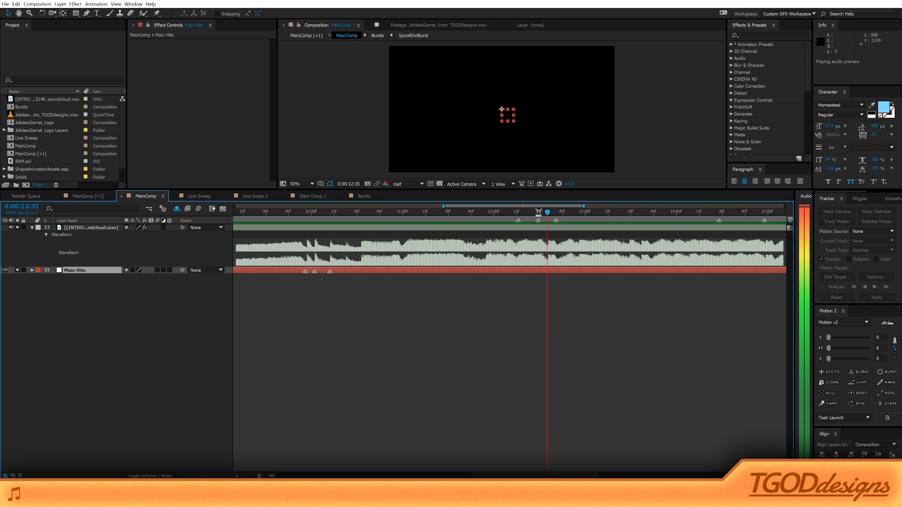
pyautogui.press('KP_Decimal')
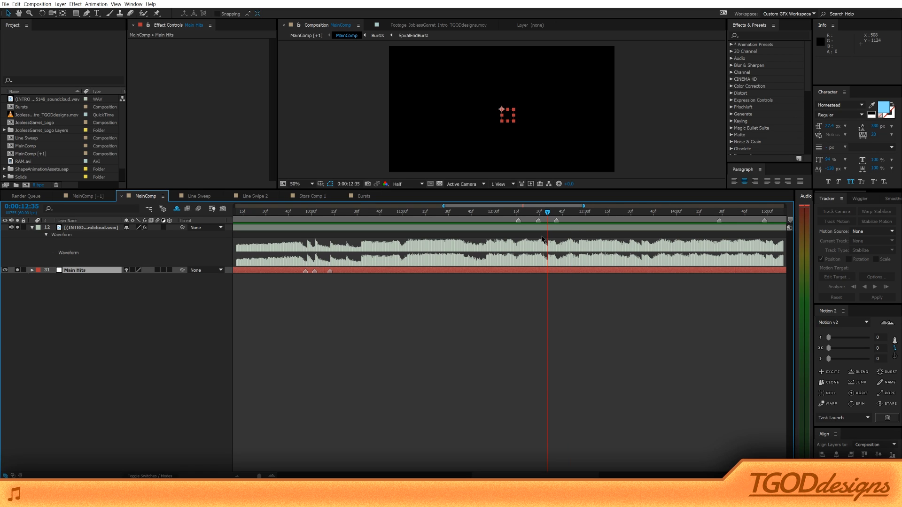
pyautogui.scroll(2, 542, 236)
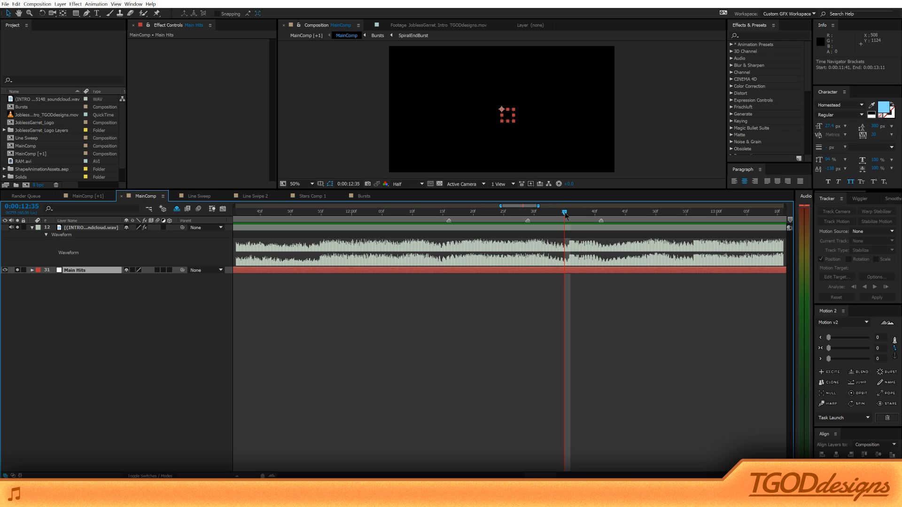
pyautogui.press('KP_Decimal')
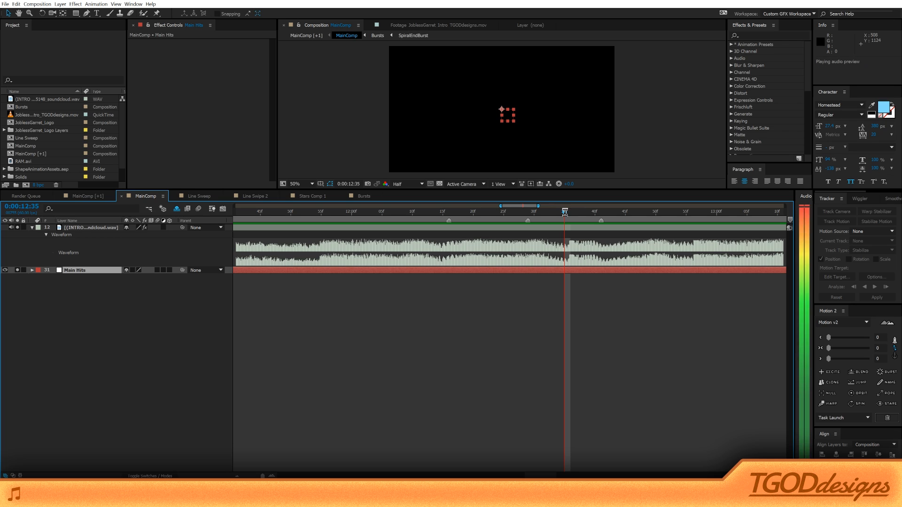
pyautogui.press('KP_Decimal')
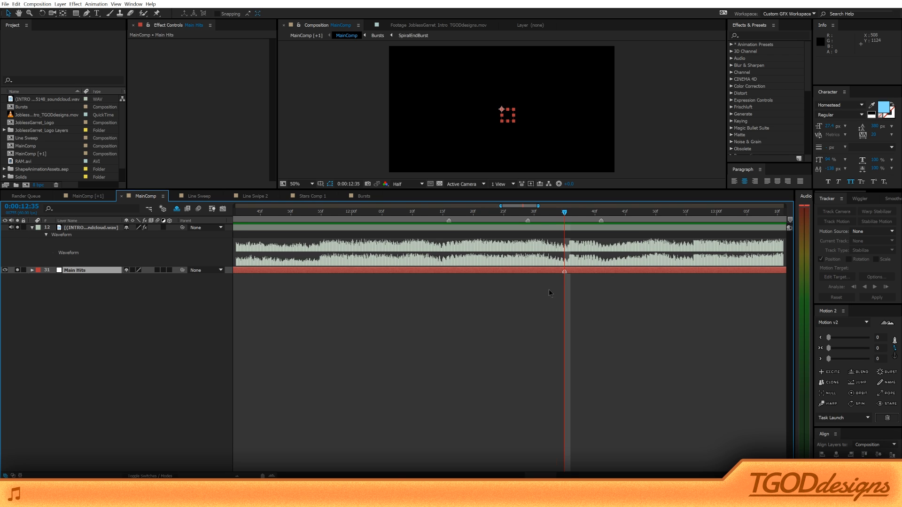
# Try marking beats live on a temporary null during an audio preview from 0:00:09:28, and delete that null.
pyautogui.press('-')
pyautogui.press('-')
pyautogui.press('-')
pyautogui.press('-')
pyautogui.press('=')
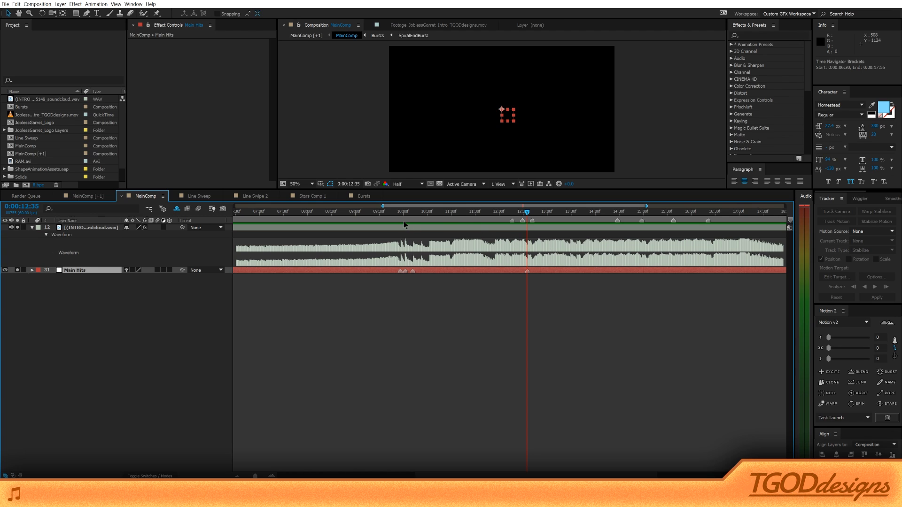
pyautogui.hotkey('ctrl', 'alt', 'shift', 'y')
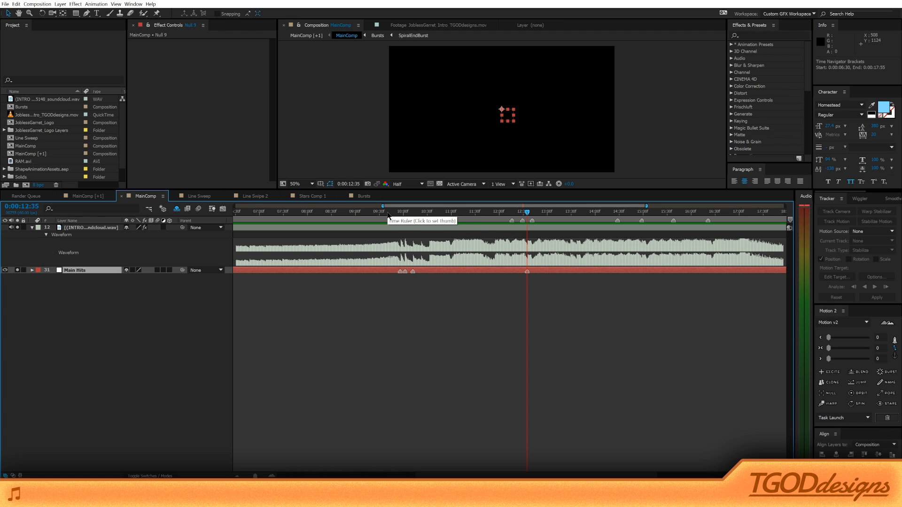
pyautogui.click(378, 214)
pyautogui.press('KP_Decimal')
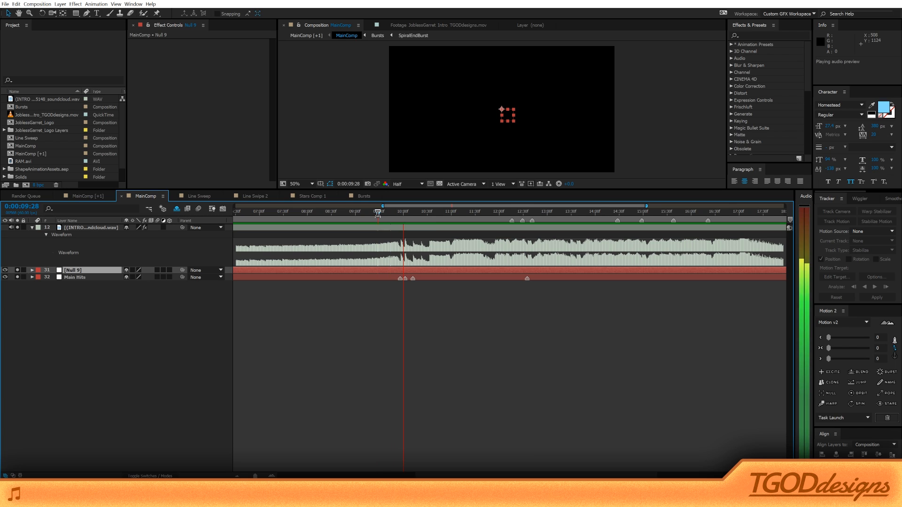
pyautogui.press('KP_Multiply')
pyautogui.press('KP_Multiply')
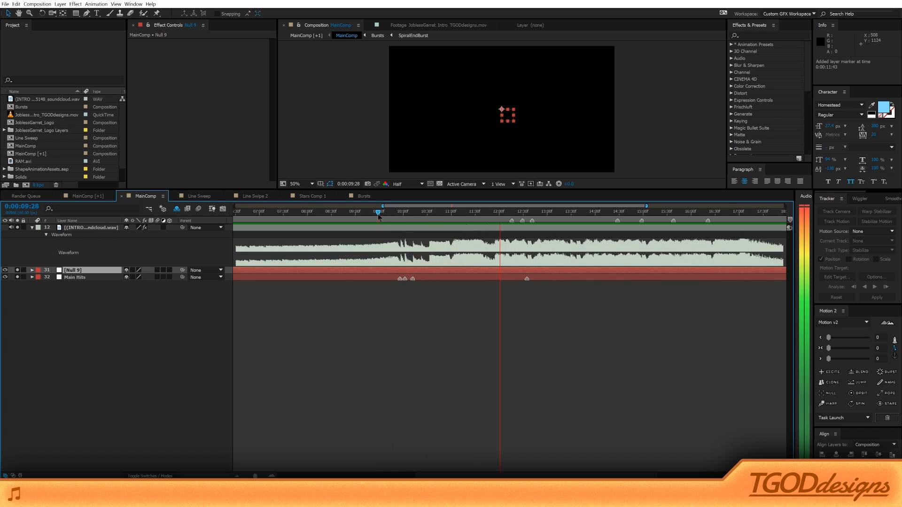
pyautogui.press('KP_Multiply')
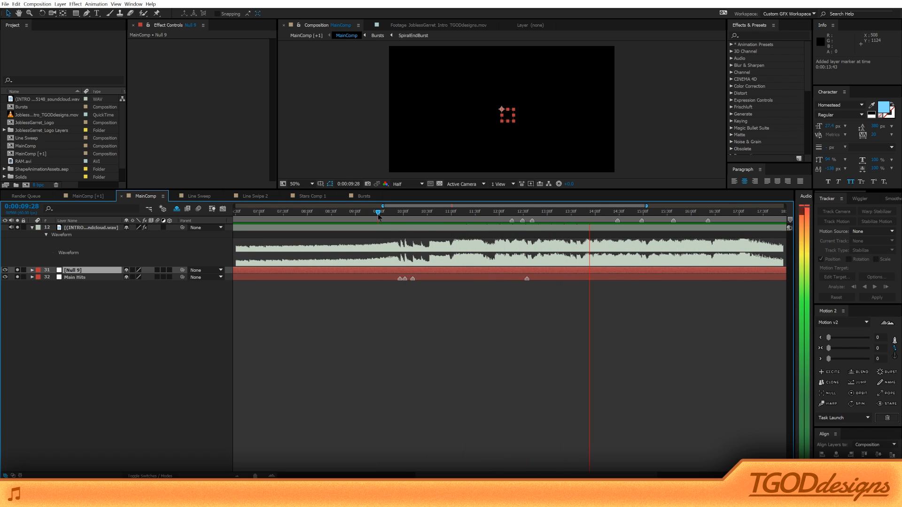
pyautogui.press('KP_Multiply')
pyautogui.press('KP_Multiply')
pyautogui.press('KP_Multiply')
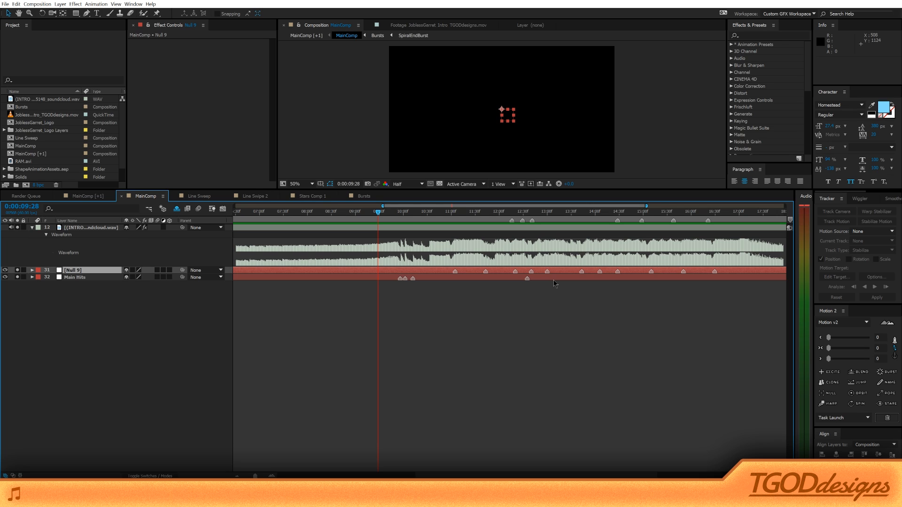
pyautogui.press('Delete')
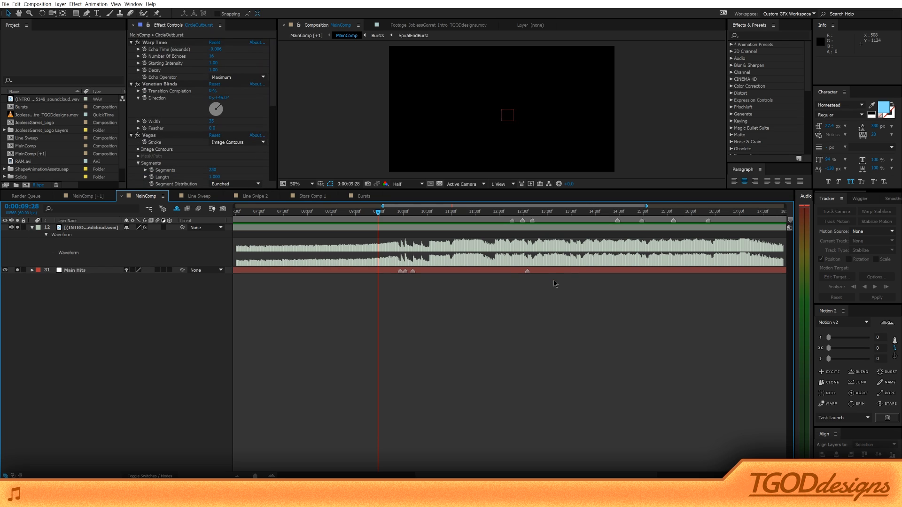
# Move the playhead to 0:00:14:25, add a new null object and place it directly below the intro audio layer.
pyautogui.moveTo(536, 219); pyautogui.dragTo(617, 224)
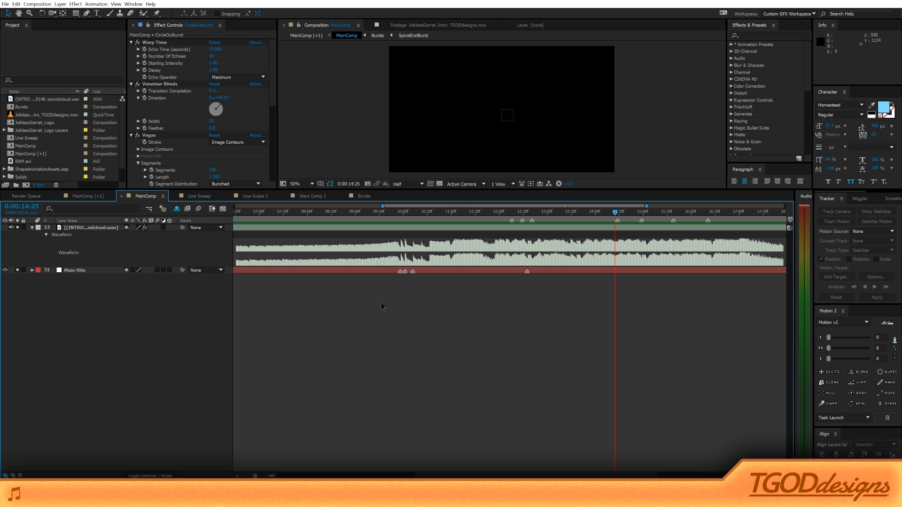
pyautogui.click(410, 273)
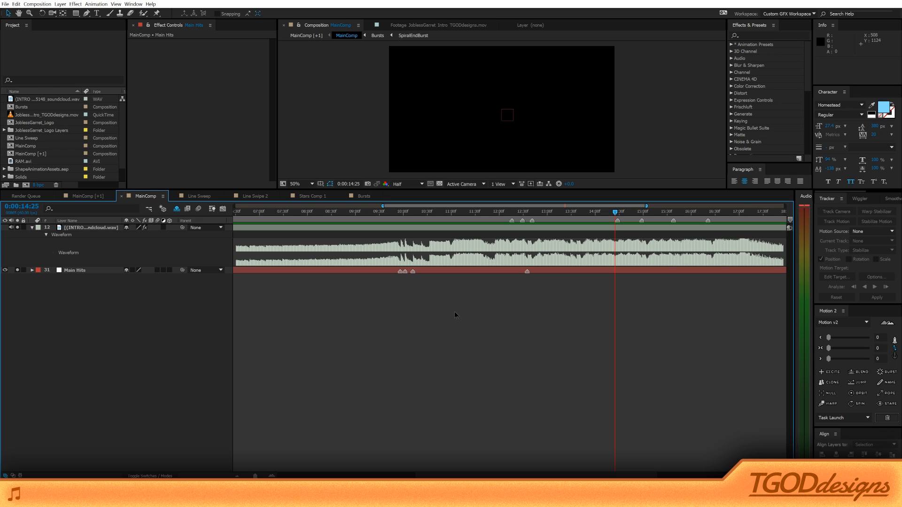
pyautogui.hotkey('ctrl', 'alt', 'shift', 'y')
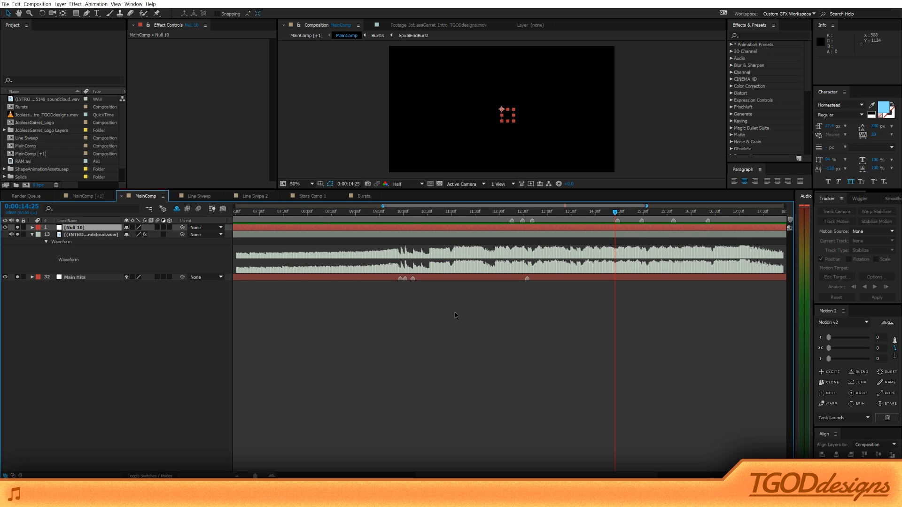
pyautogui.hotkey('ctrl', 'alt', 'Down')
pyautogui.hotkey('ctrl', 'alt', 'Down')
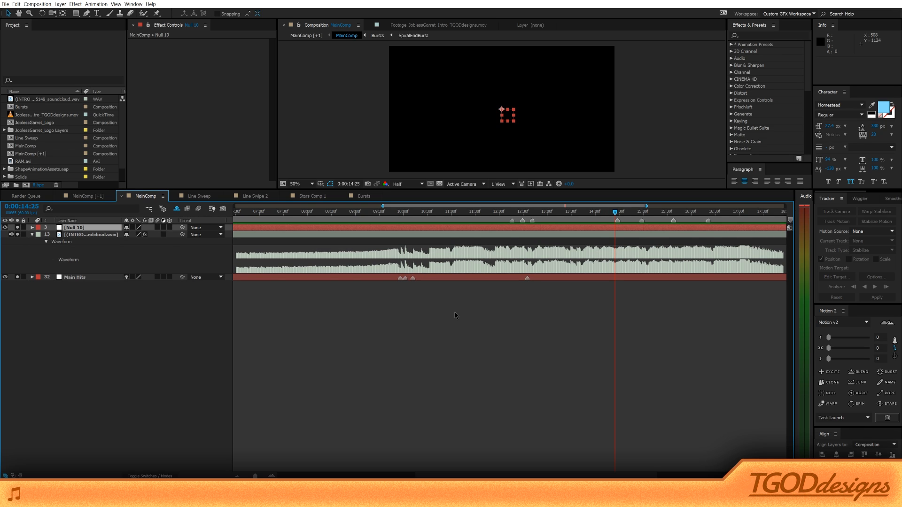
pyautogui.hotkey('ctrl', 'alt', 'Down')
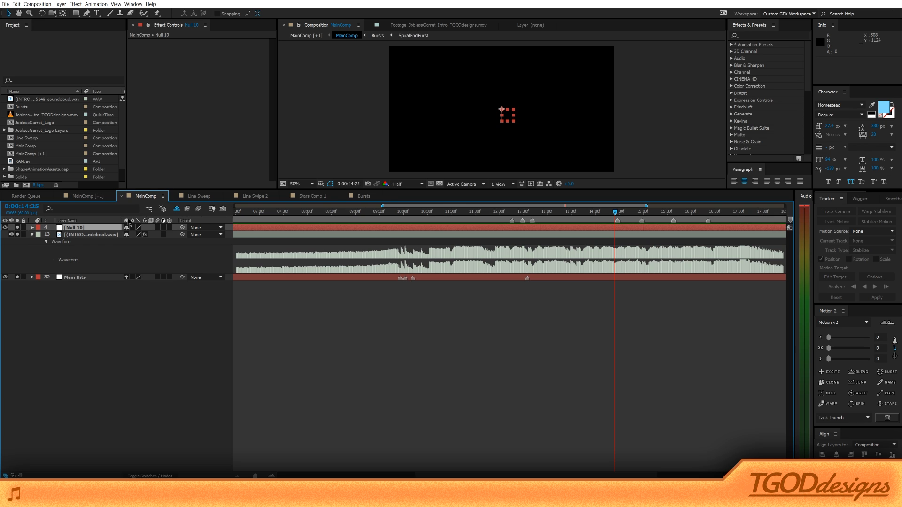
pyautogui.hotkey('ctrl', 'alt', 'Down')
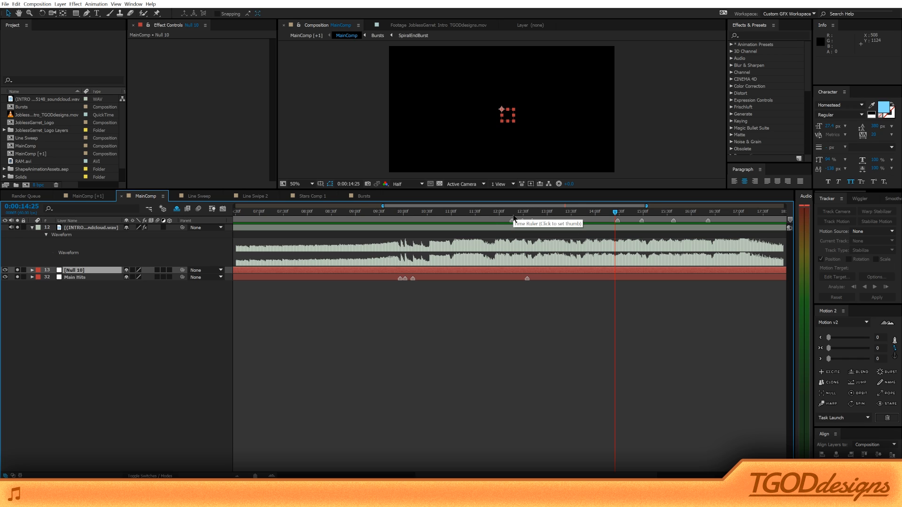
# Preview the audio from about 0:00:12:56 and add a layer marker there on the new null.
pyautogui.click(543, 220)
pyautogui.press('KP_Decimal')
pyautogui.click(541, 217)
pyautogui.press('KP_Decimal')
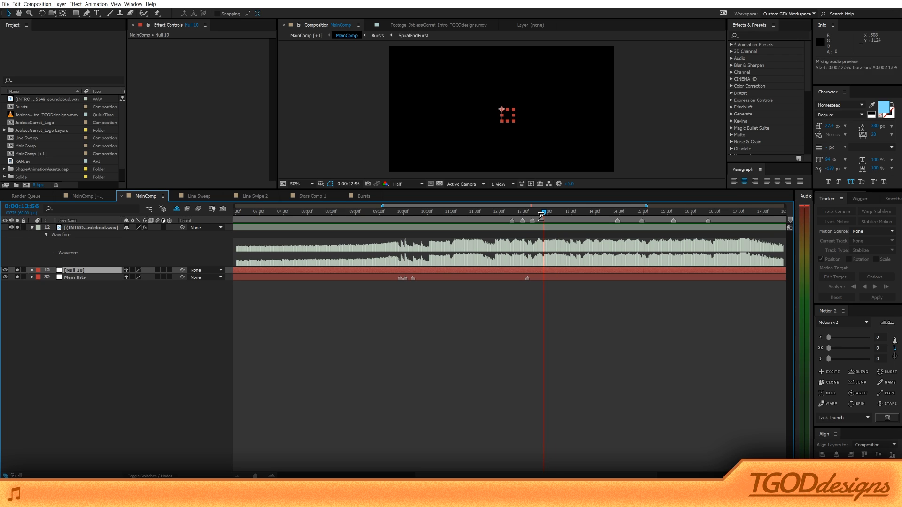
pyautogui.press('KP_Decimal')
pyautogui.press('KP_Decimal')
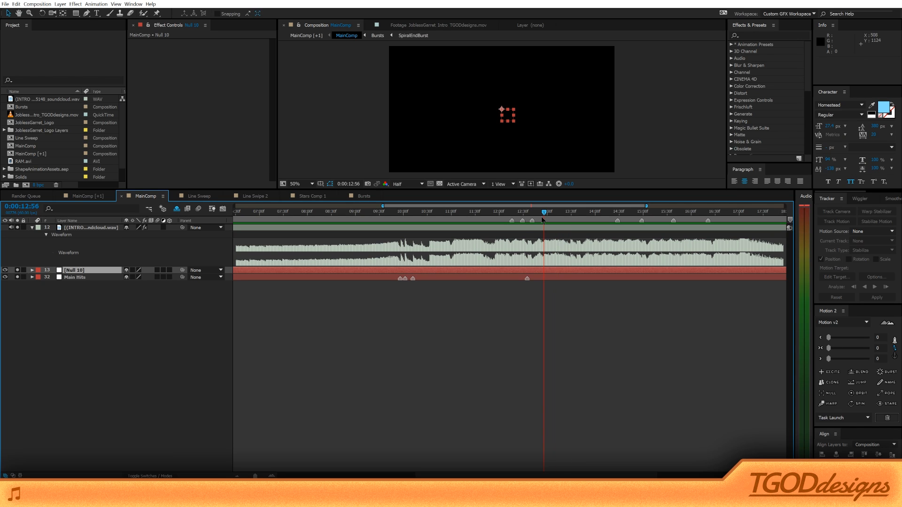
pyautogui.press('KP_Multiply')
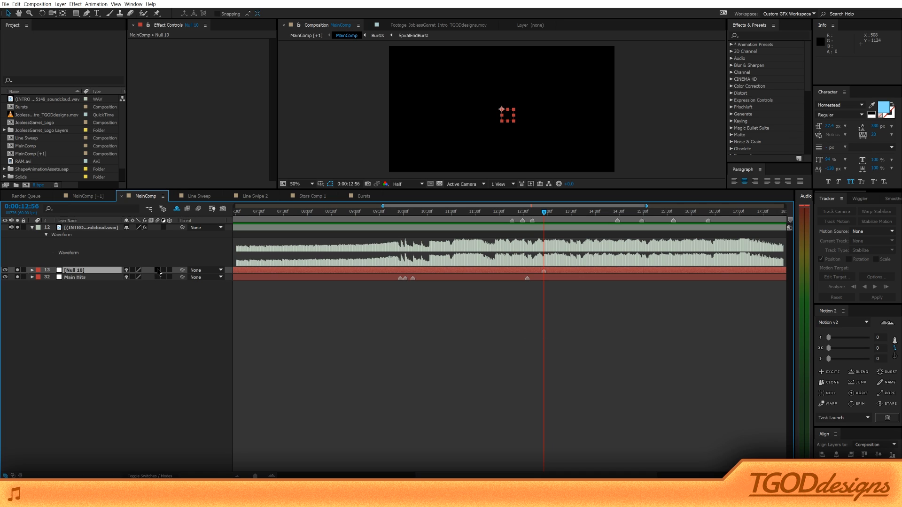
# Rename the marked null layer as Highhat.
pyautogui.press('Return')
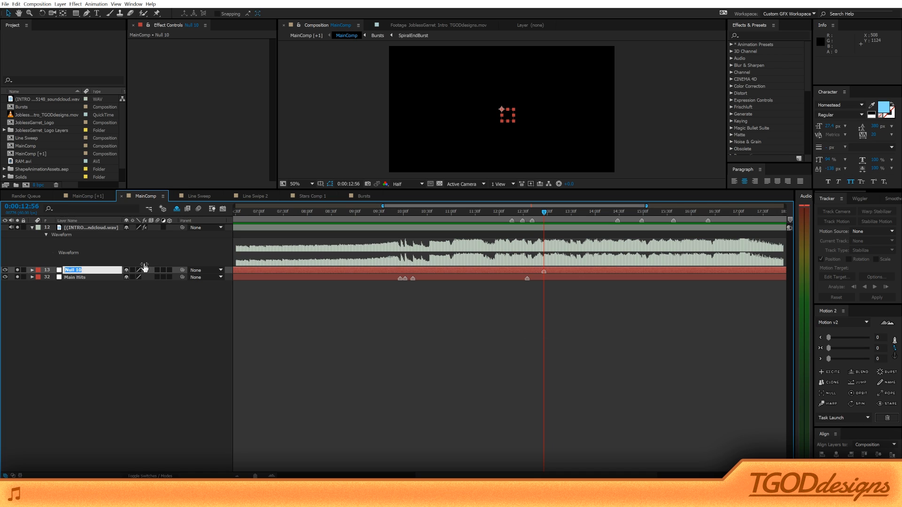
pyautogui.write('Highhat')
pyautogui.press('Return')
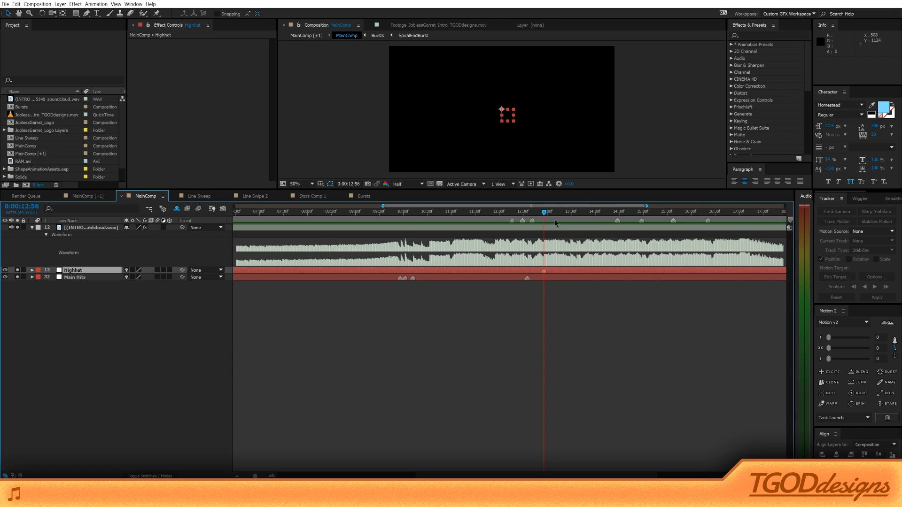
# Show the shy layers again with soloing turned off for all layers, and view the logo animation at 0:00:11:20.
pyautogui.moveTo(525, 213); pyautogui.dragTo(525, 213)
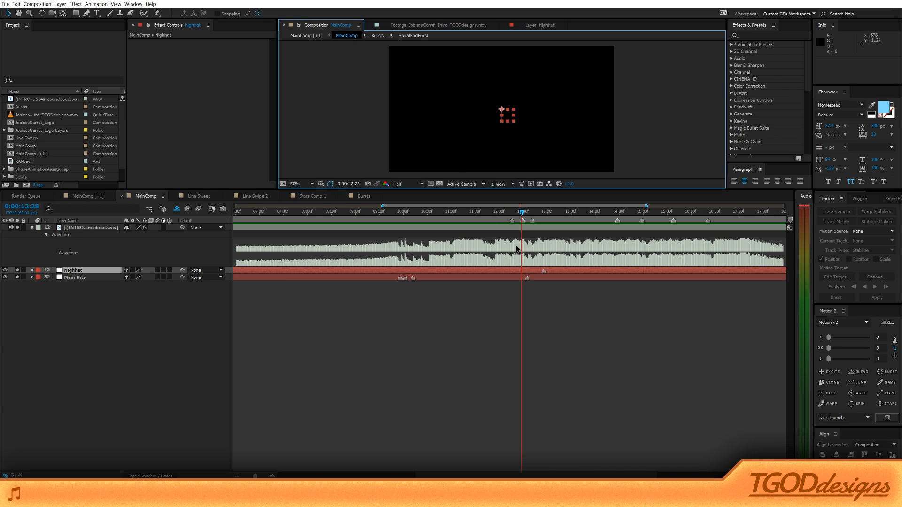
pyautogui.click(176, 209)
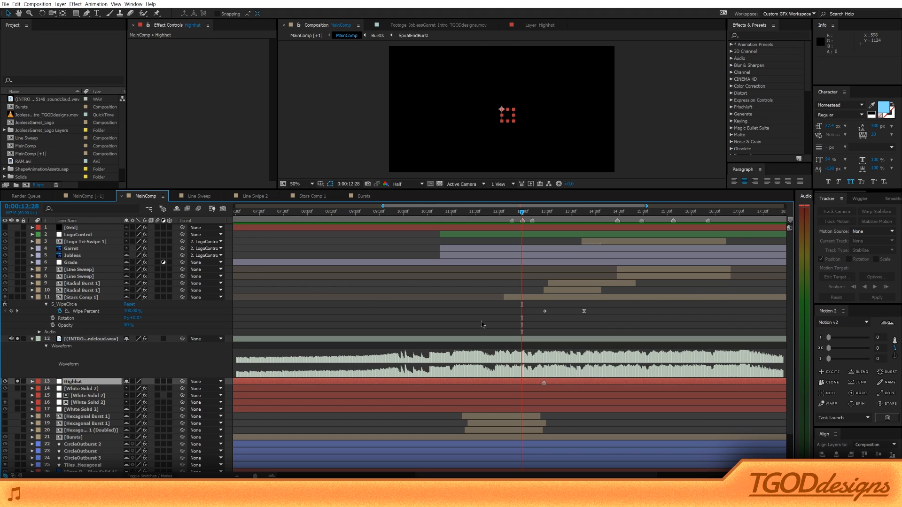
pyautogui.click(423, 318)
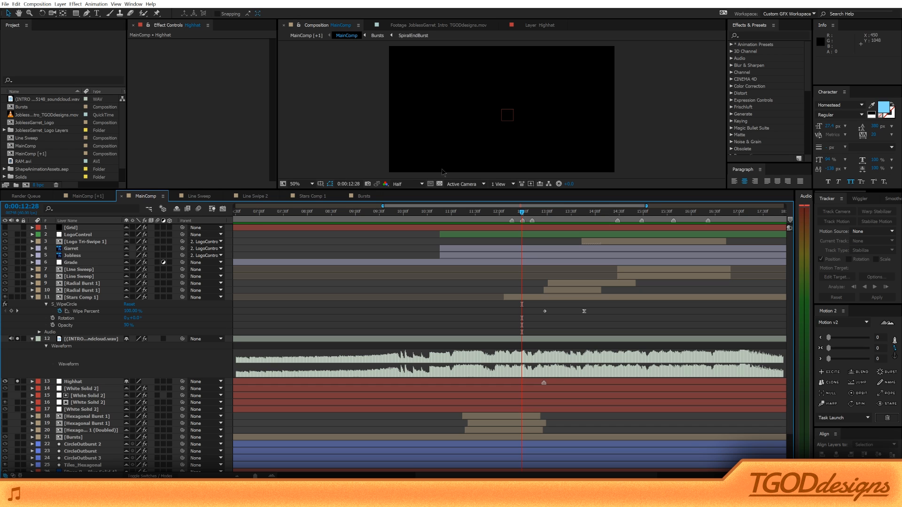
pyautogui.hotkey('ctrl', 'a')
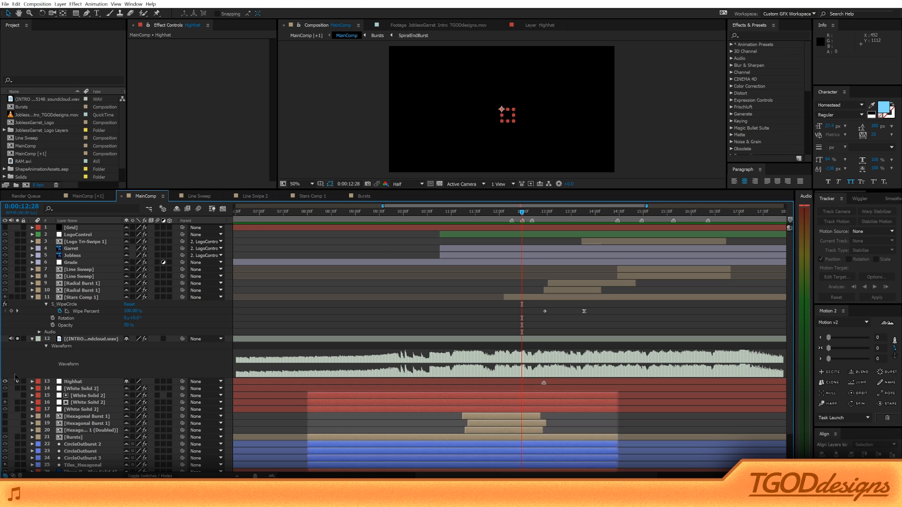
pyautogui.click(18, 382)
pyautogui.click(66, 363)
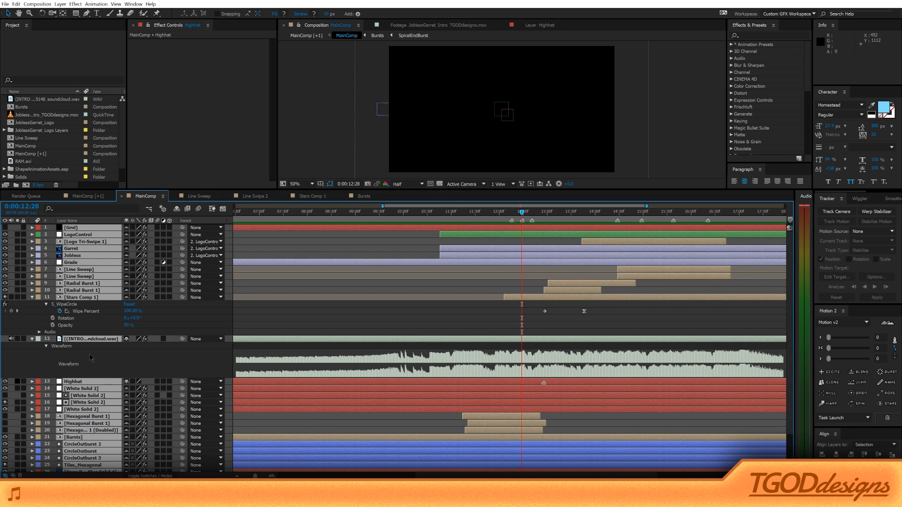
pyautogui.click(476, 213)
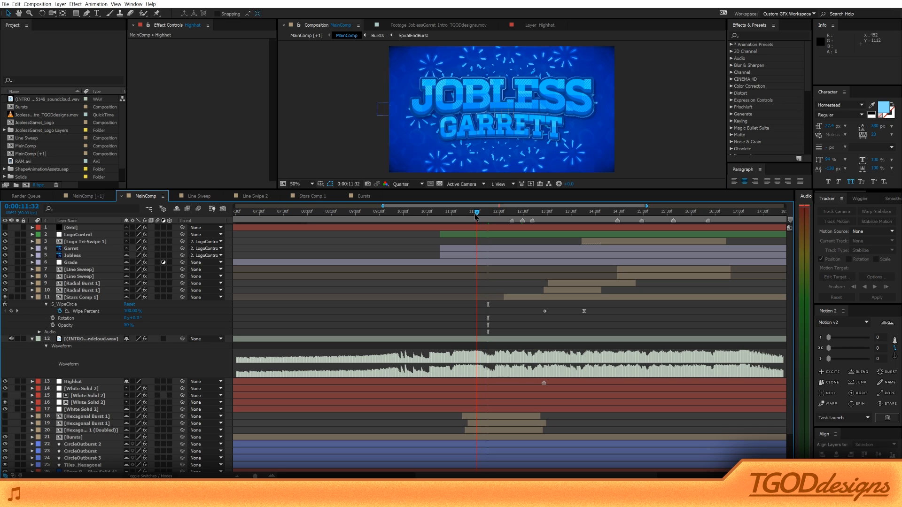
pyautogui.click(466, 213)
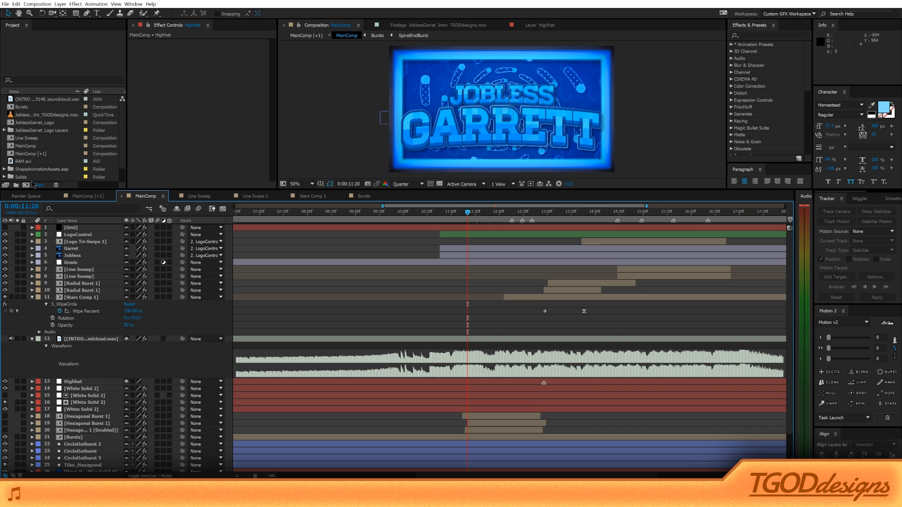
# Create a new composition named SwirlyBits with Half resolution and a duration of 0:00:03:00.
pyautogui.click(26, 185)
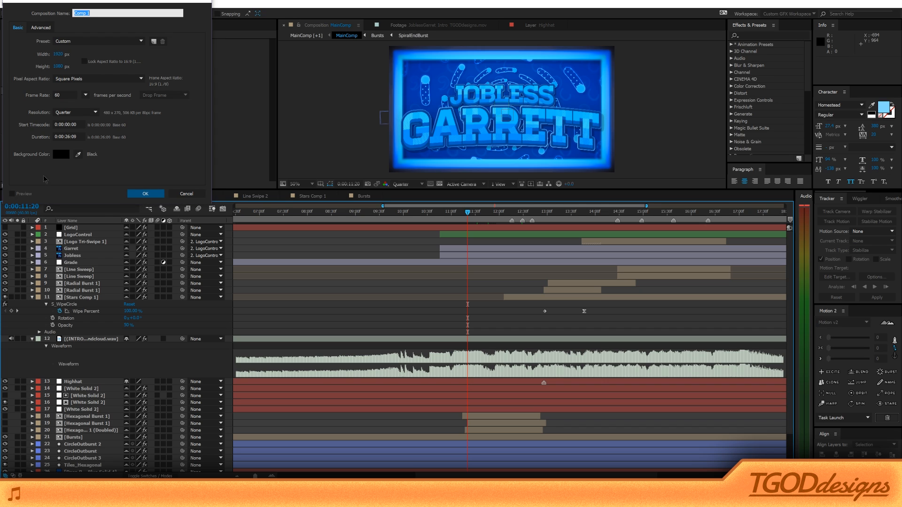
pyautogui.write('SwirlyBits')
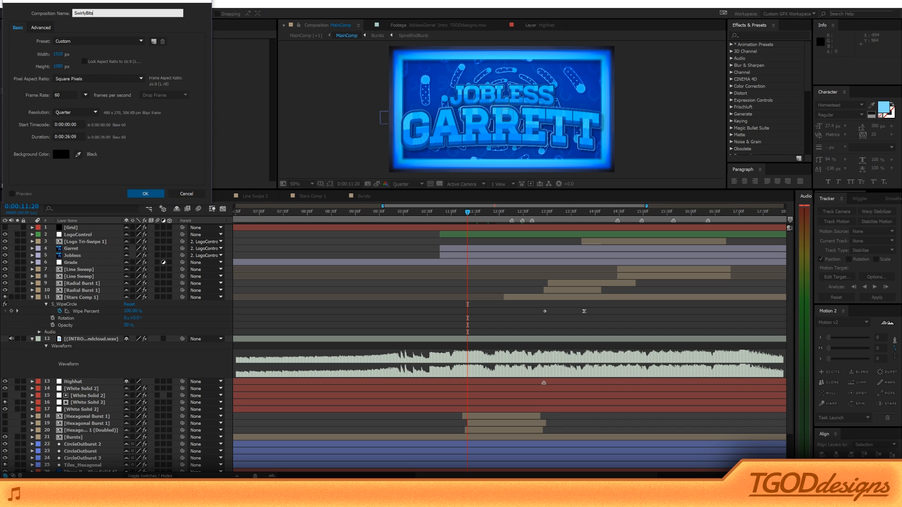
pyautogui.moveTo(74, 0); pyautogui.dragTo(492, 140)
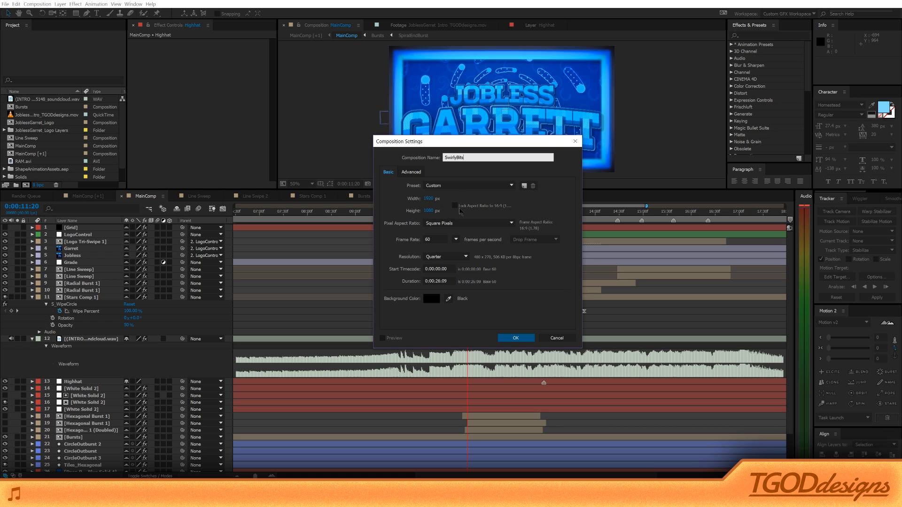
pyautogui.click(442, 239)
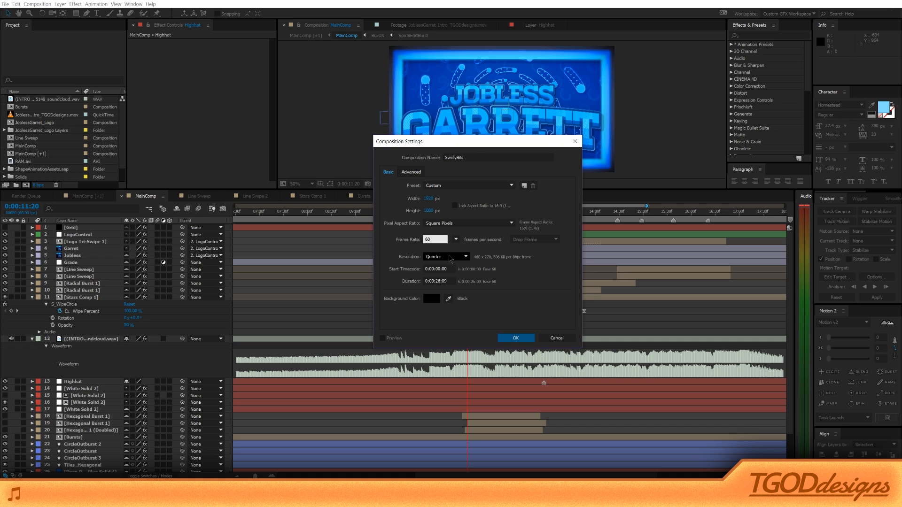
pyautogui.click(452, 258)
pyautogui.click(450, 273)
pyautogui.moveTo(444, 281); pyautogui.dragTo(437, 281)
pyautogui.write('5')
pyautogui.press('BackSpace')
pyautogui.write('03')
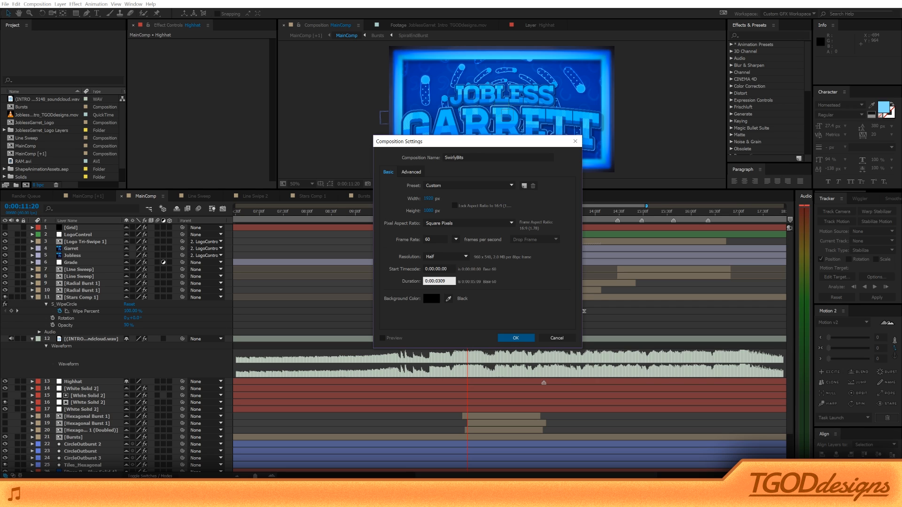
pyautogui.click(516, 337)
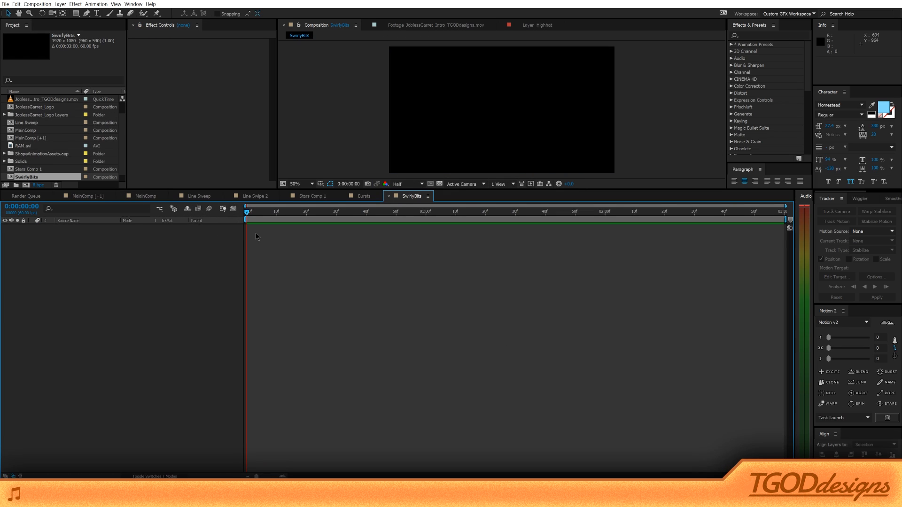
# Draw a small circle with the Ellipse tool at the centre of SwirlyBits on the first frame, using the title/action-safe guides.
pyautogui.moveTo(266, 215); pyautogui.dragTo(304, 212)
pyautogui.press('Home')
pyautogui.click(76, 13)
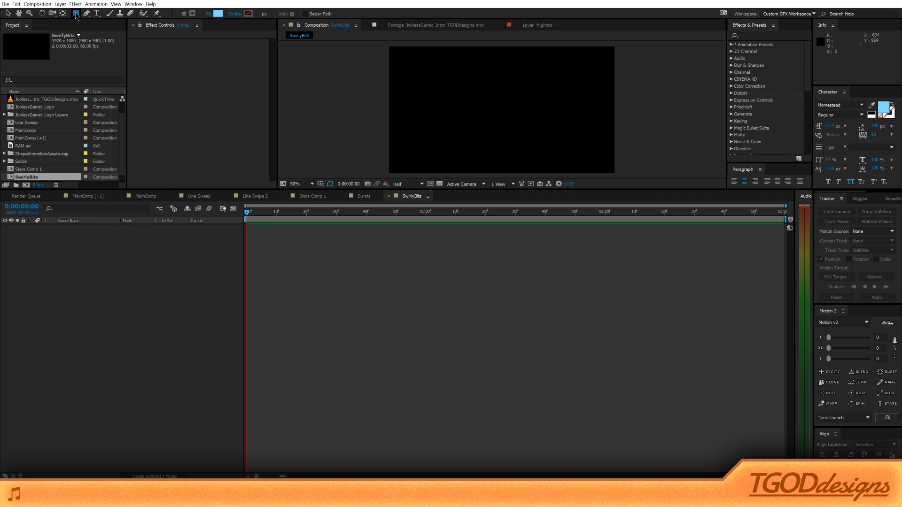
pyautogui.click(76, 14)
pyautogui.click(107, 31)
pyautogui.press('`')
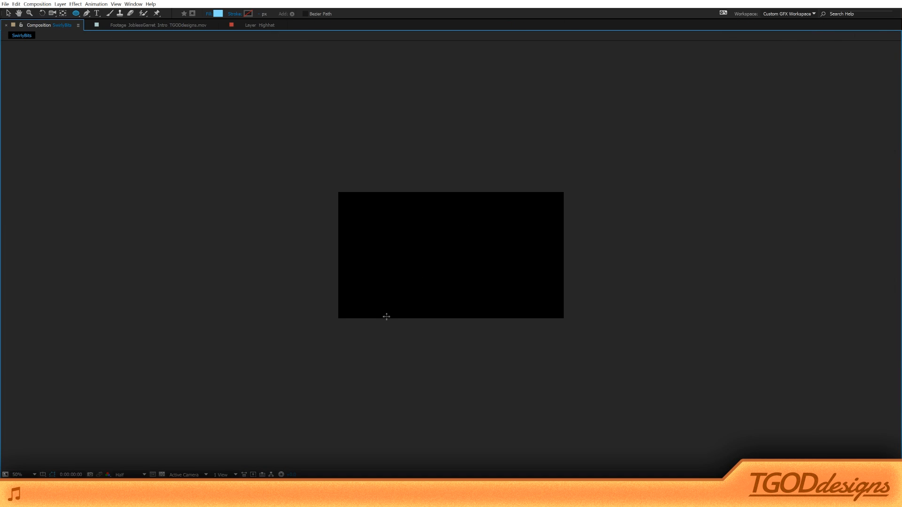
pyautogui.hotkey('shift', '/')
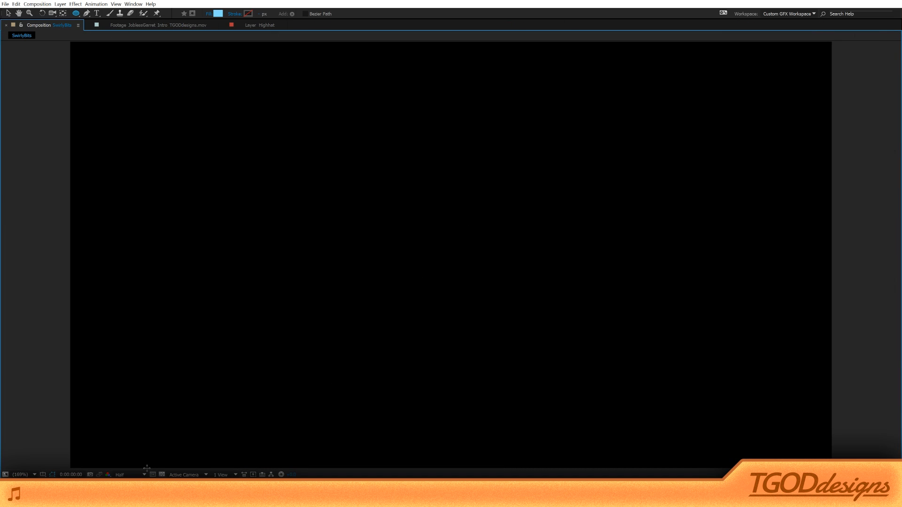
pyautogui.press("'")
pyautogui.moveTo(451, 254); pyautogui.dragTo(491, 235)
pyautogui.moveTo(487, 201); pyautogui.dragTo(467, 239)
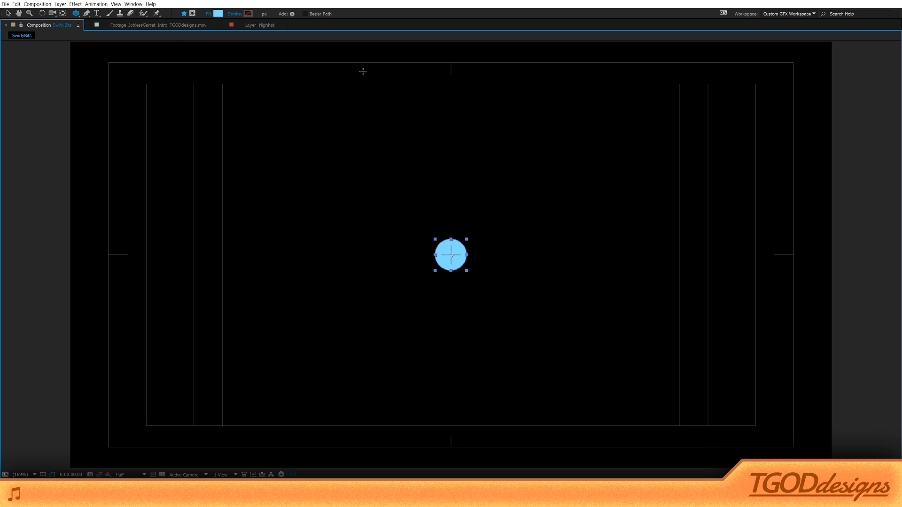
pyautogui.press('`')
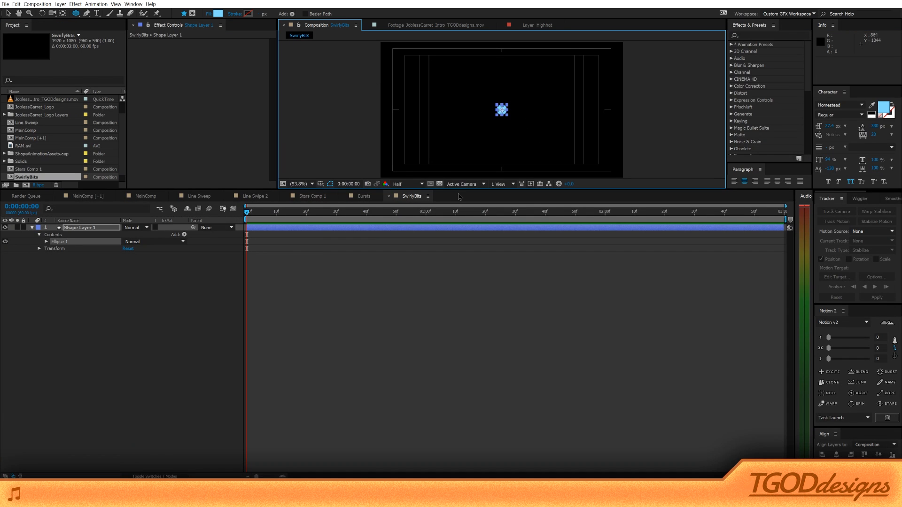
# Change the circle's fill color to white and hide the title/action-safe guides.
pyautogui.click(405, 303)
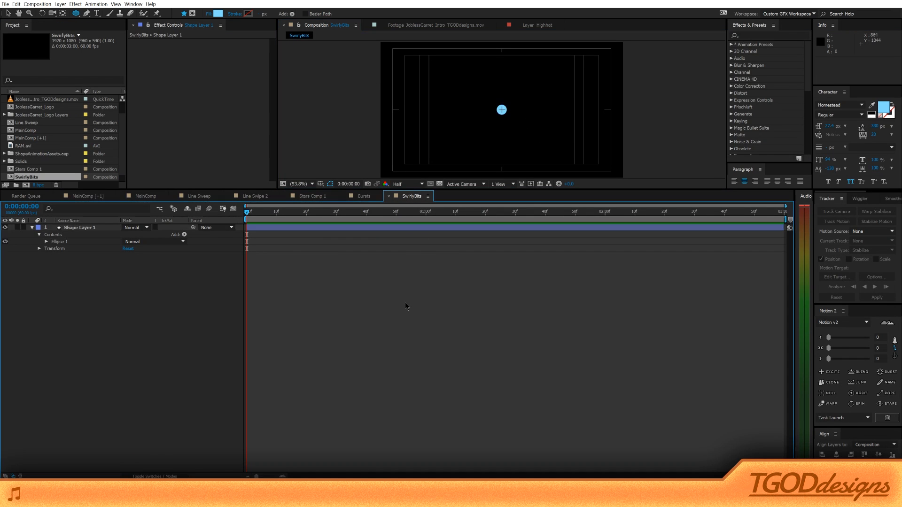
pyautogui.click(401, 228)
pyautogui.click(218, 14)
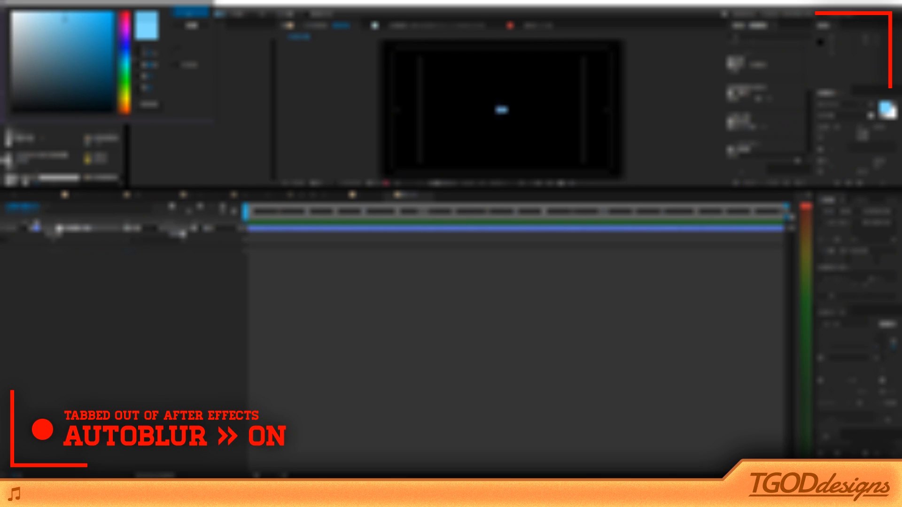
pyautogui.moveTo(65, 19); pyautogui.dragTo(7, 6)
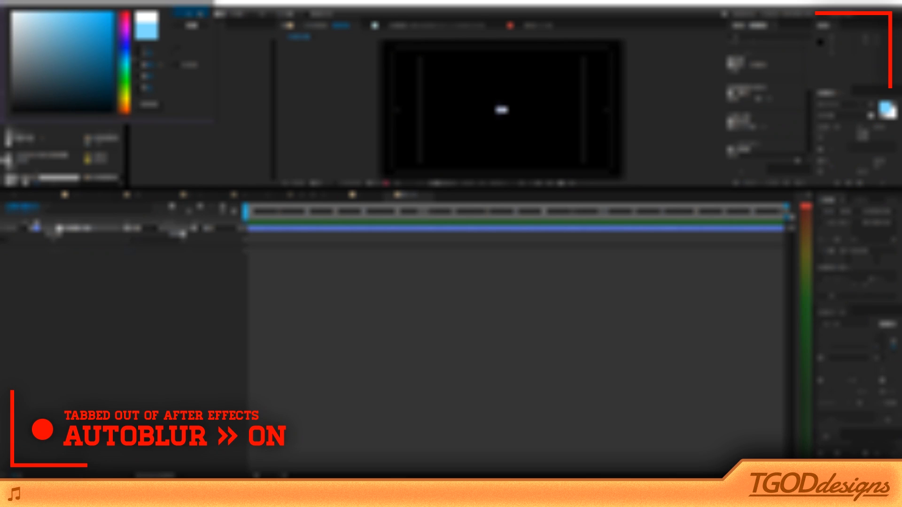
pyautogui.click(191, 12)
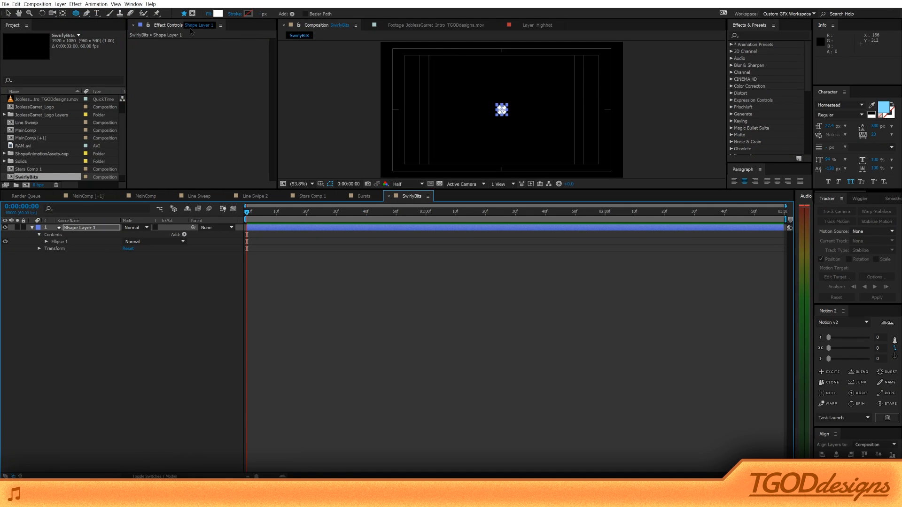
pyautogui.click(8, 14)
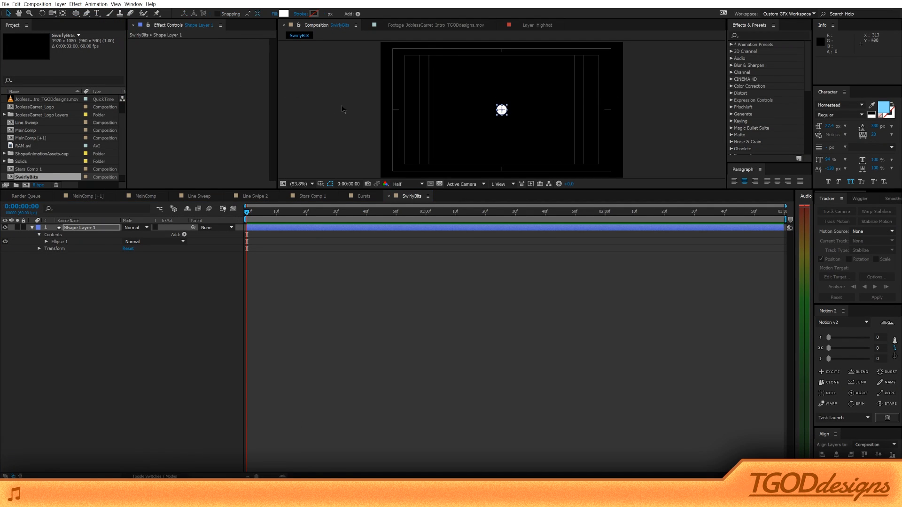
pyautogui.click(414, 121)
pyautogui.press("'")
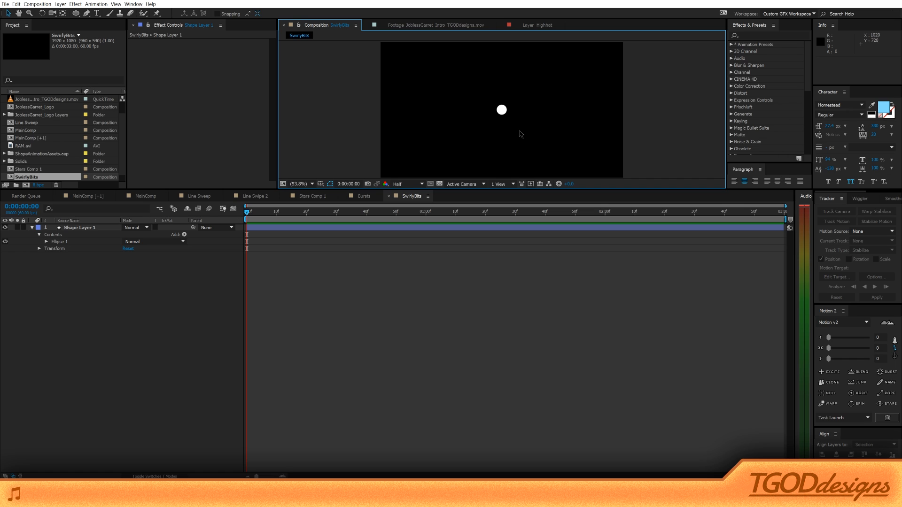
# Centre the circle layer's anchor point on the shape with Motion 2 and leave the layer selected.
pyautogui.click(506, 111)
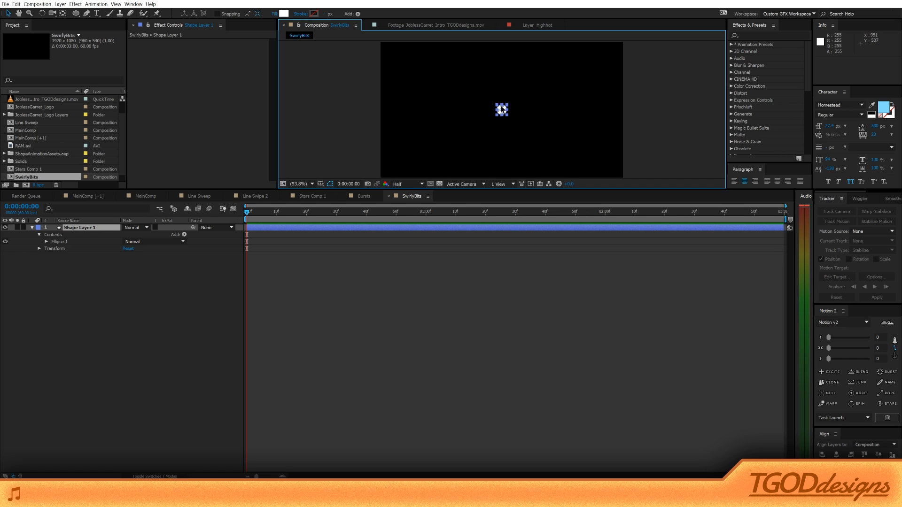
pyautogui.scroll(2, 503, 111)
pyautogui.click(894, 357)
pyautogui.click(874, 349)
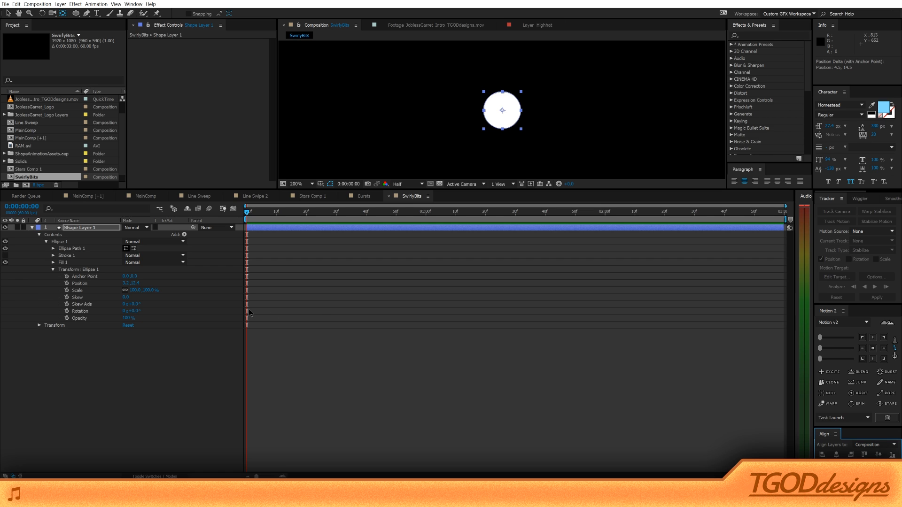
pyautogui.click(159, 337)
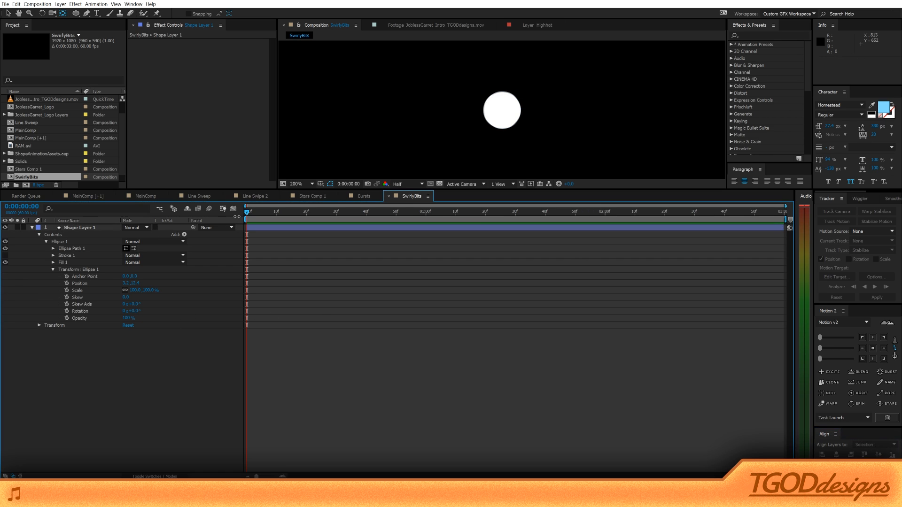
pyautogui.scroll(-6, 473, 141)
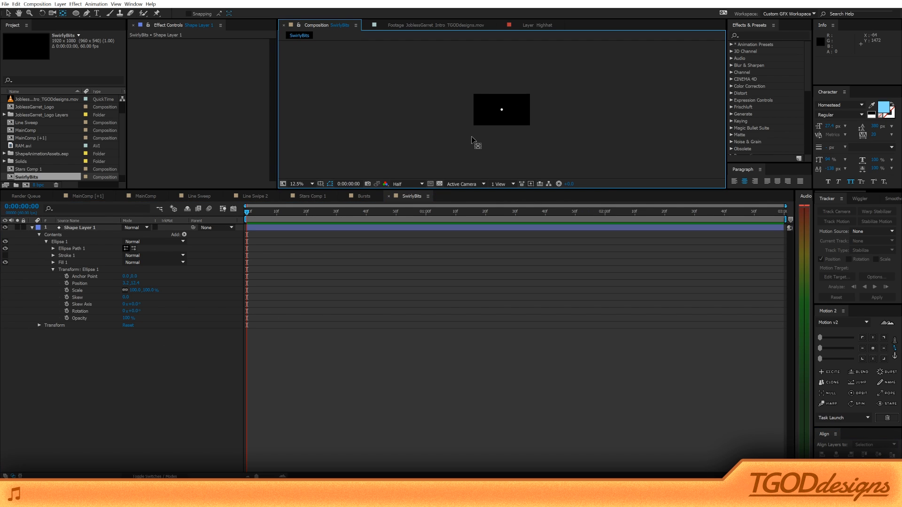
pyautogui.scroll(3, 473, 141)
pyautogui.click(873, 349)
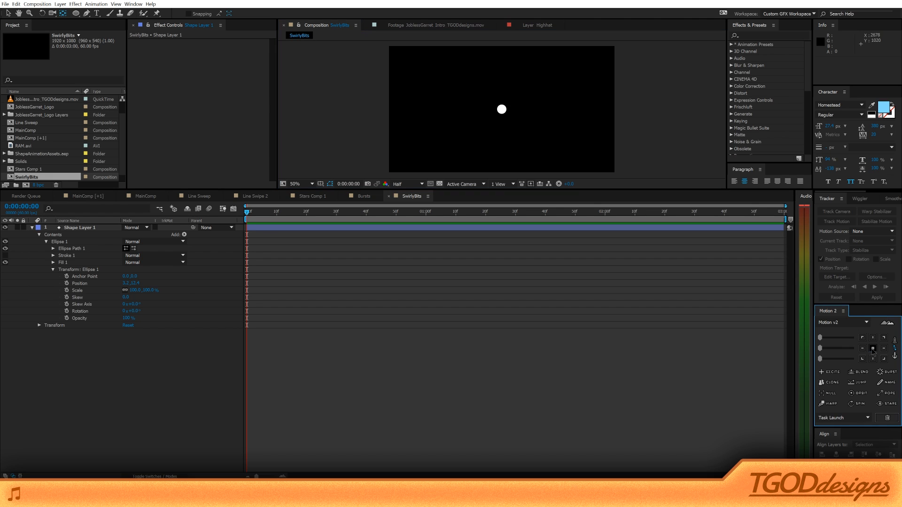
pyautogui.click(70, 230)
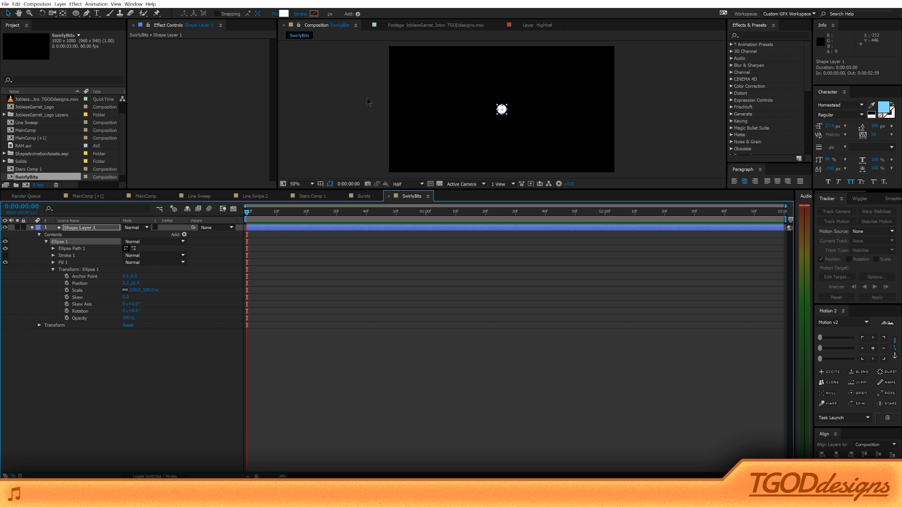
# Add a Repeater inside the Ellipse 1 group of the circle's shape layer.
pyautogui.click(467, 113)
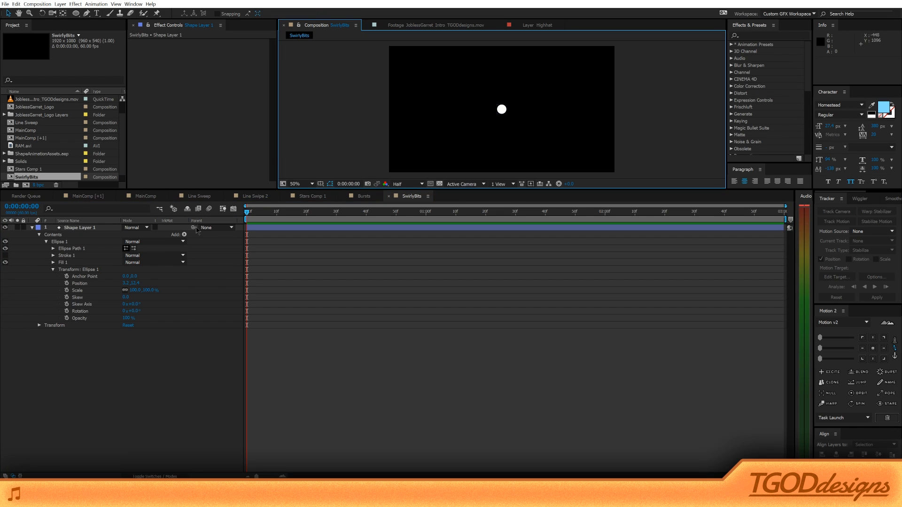
pyautogui.click(54, 242)
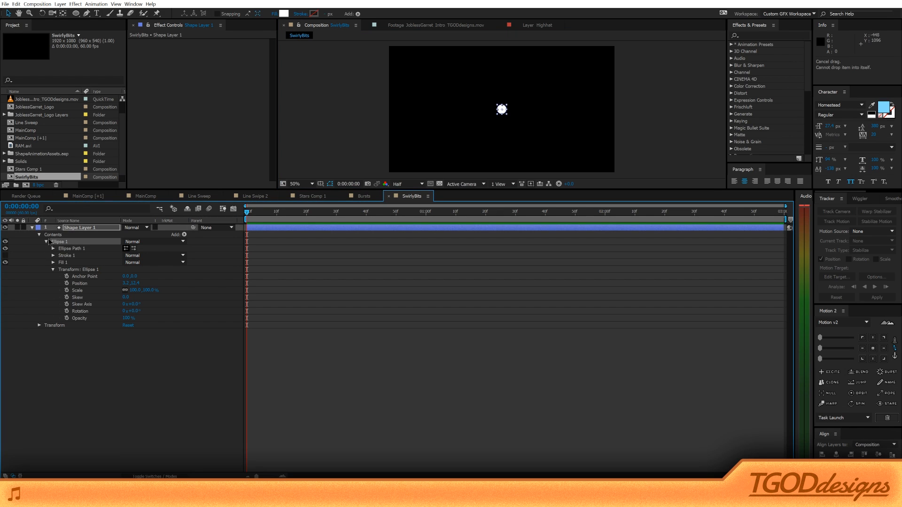
pyautogui.click(48, 242)
pyautogui.click(47, 242)
pyautogui.click(56, 242)
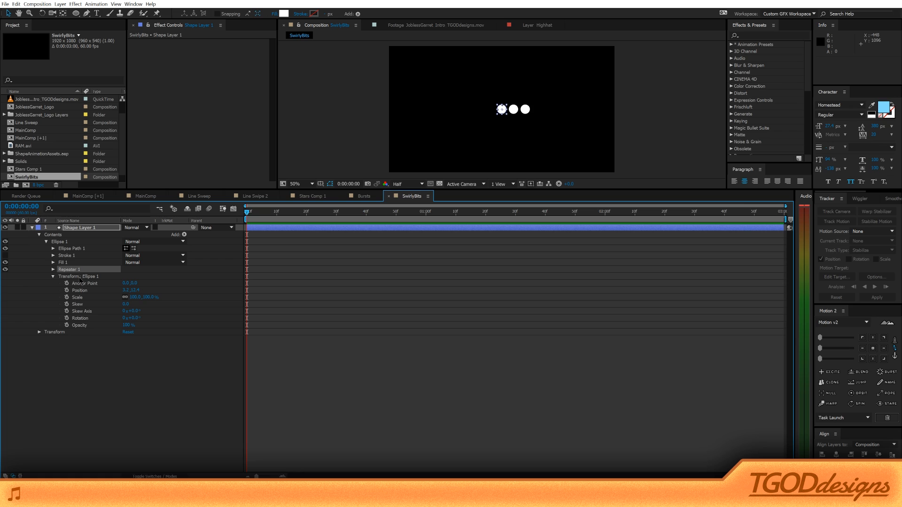
# Delete the Repeater from inside the Ellipse 1 group.
pyautogui.click(80, 278)
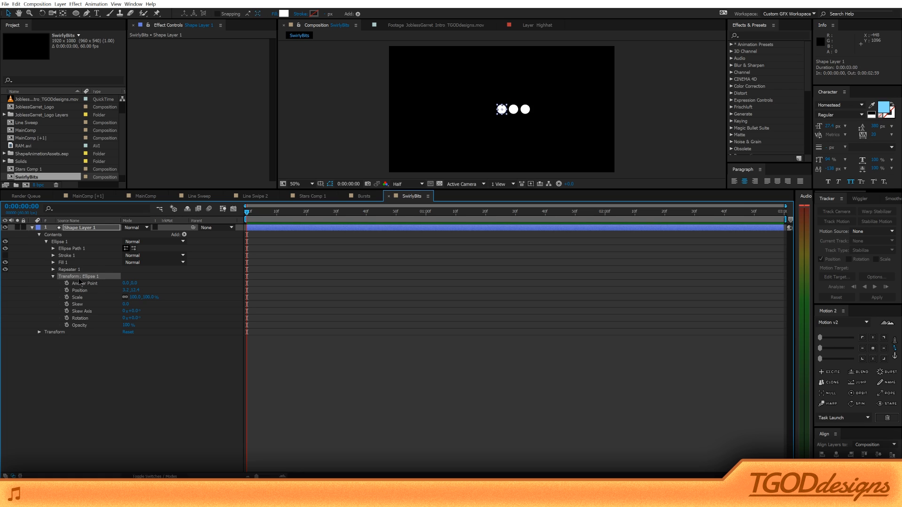
pyautogui.press('Delete')
pyautogui.hotkey('ctrl', 'z')
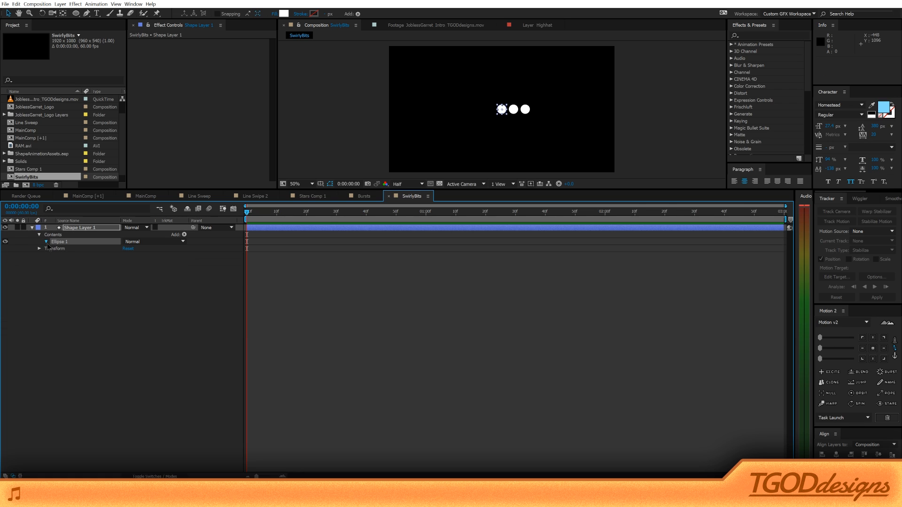
pyautogui.click(71, 271)
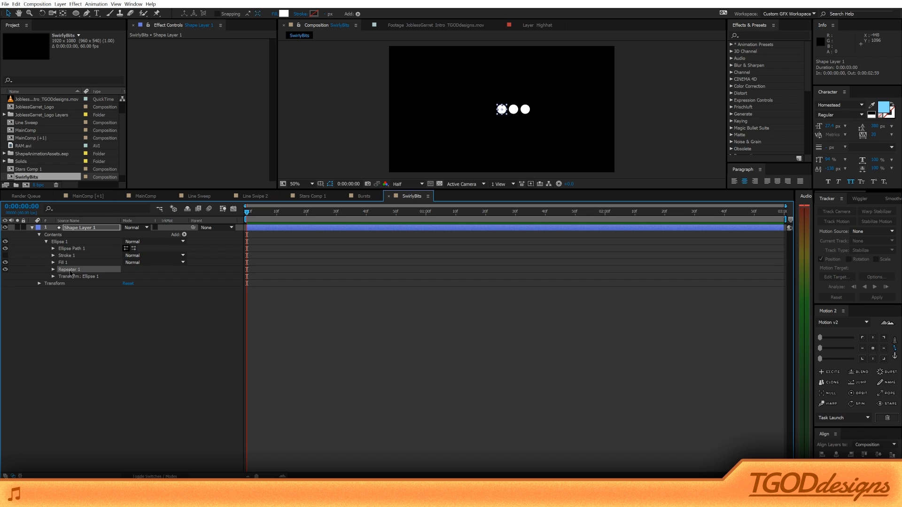
pyautogui.press('Delete')
# Collapse Ellipse 1 and add a Repeater at the Contents level of the shape layer, below the ellipse group.
pyautogui.click(58, 243)
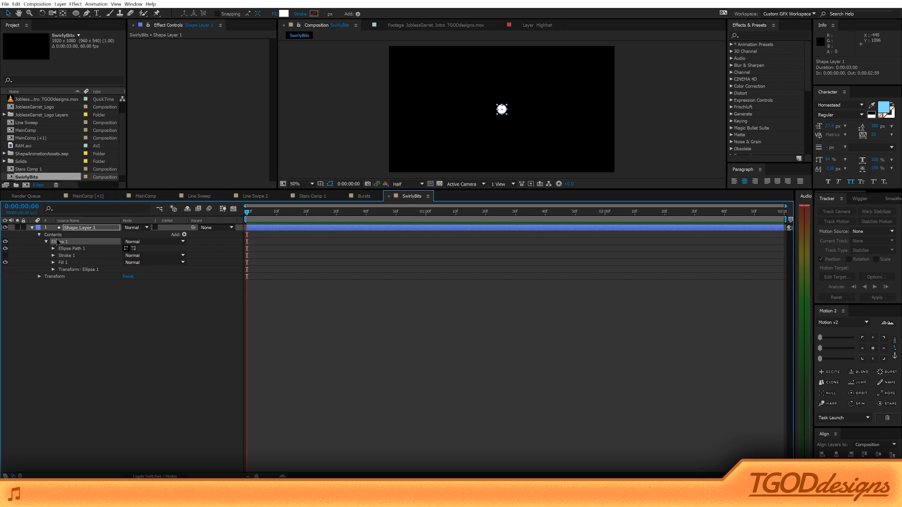
pyautogui.click(62, 235)
pyautogui.click(47, 242)
pyautogui.hotkey('ctrl', 'v')
pyautogui.click(65, 248)
# Try duplicating Ellipse 1 above the Repeater and delete the duplicate.
pyautogui.click(64, 243)
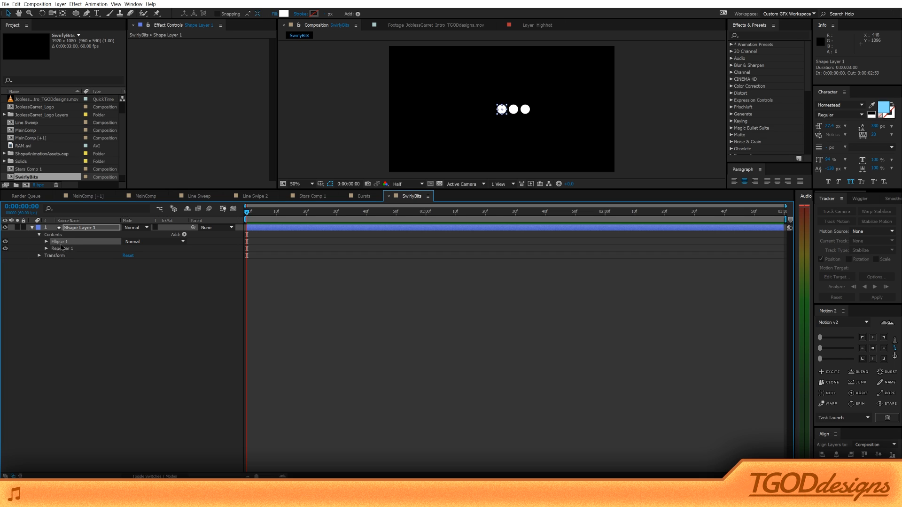
pyautogui.hotkey('ctrl', 'd')
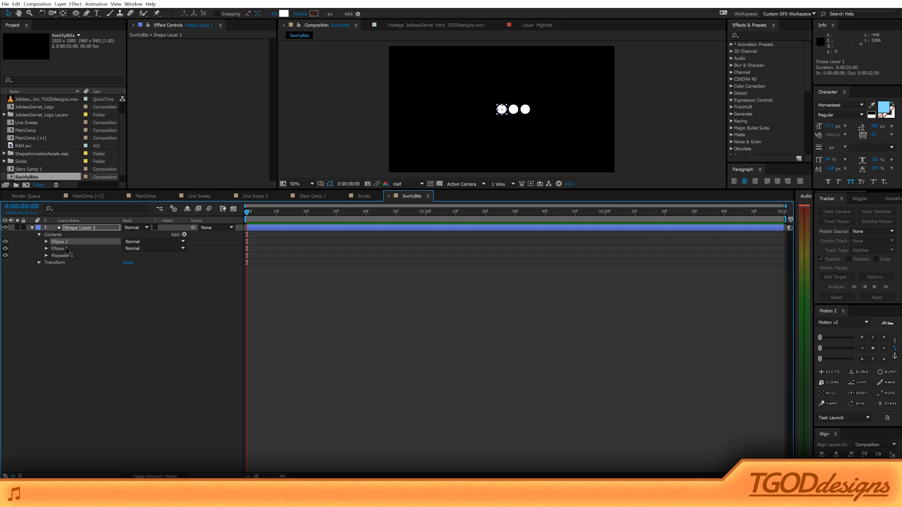
pyautogui.click(66, 249)
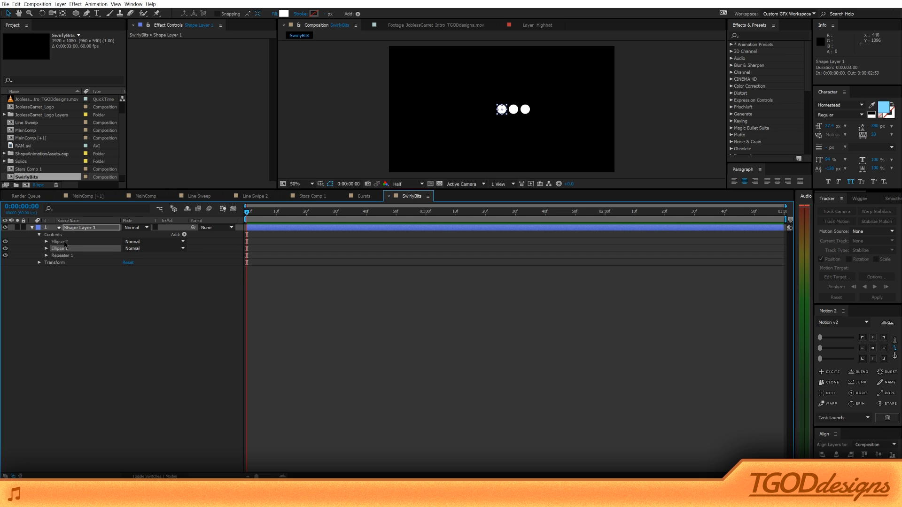
pyautogui.click(65, 243)
pyautogui.press('Delete')
# Set the Repeater's Copies to 10 and its transform Position to 0, 0.
pyautogui.click(77, 249)
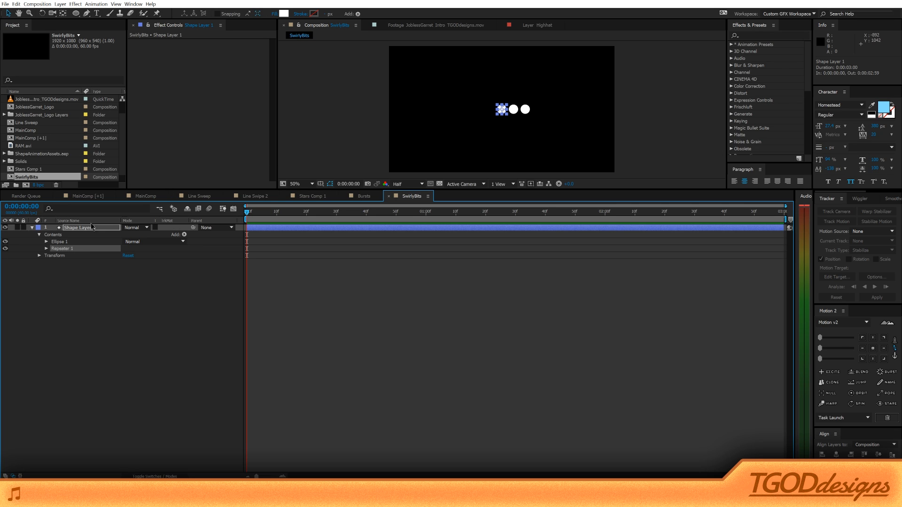
pyautogui.click(47, 249)
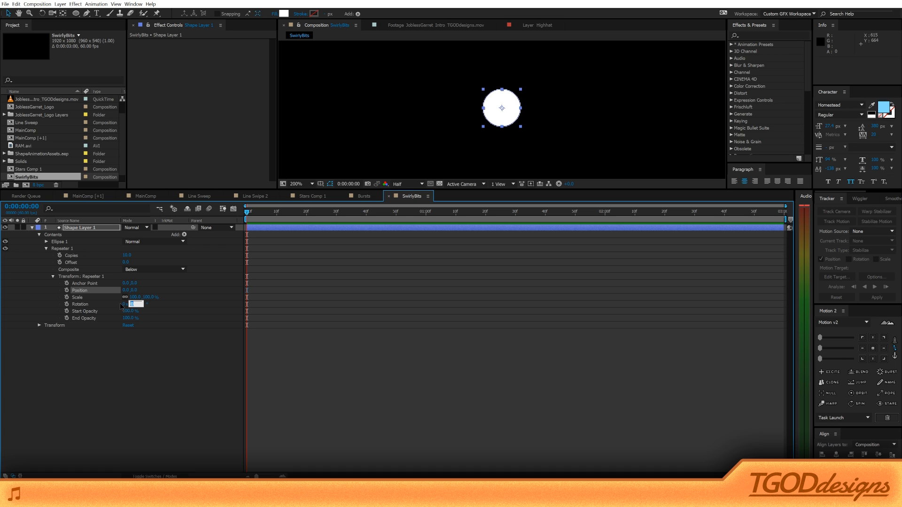
pyautogui.click(76, 305)
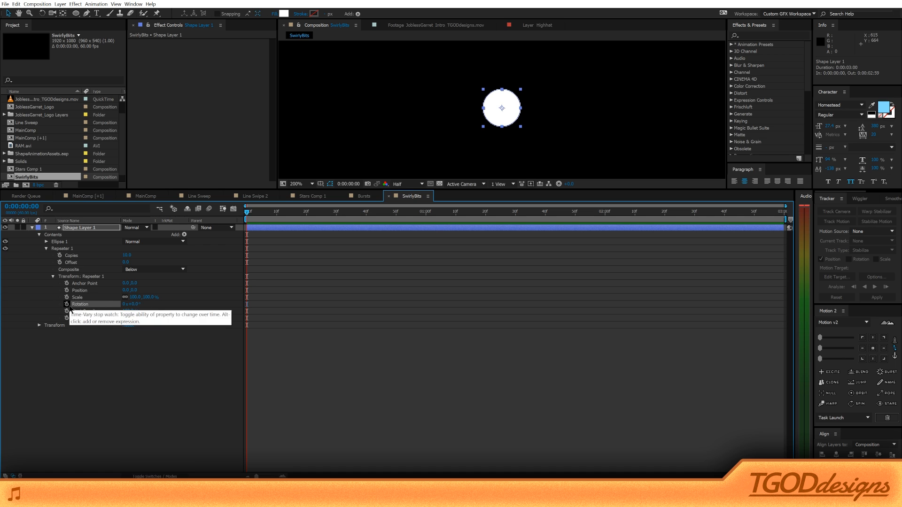
pyautogui.moveTo(72, 255); pyautogui.dragTo(107, 268)
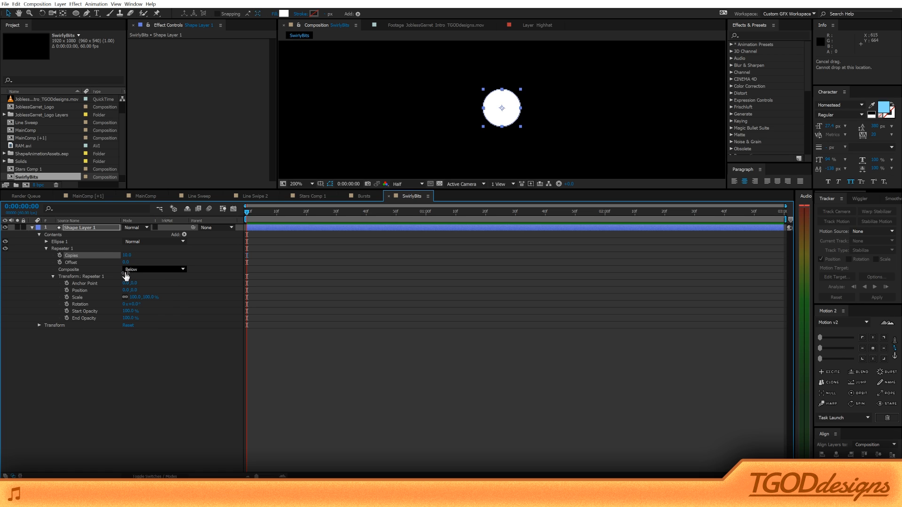
# Set the Repeater's transform Rotation to 360/10 degrees.
pyautogui.click(134, 304)
pyautogui.write('360')
pyautogui.write('/10')
pyautogui.press('Return')
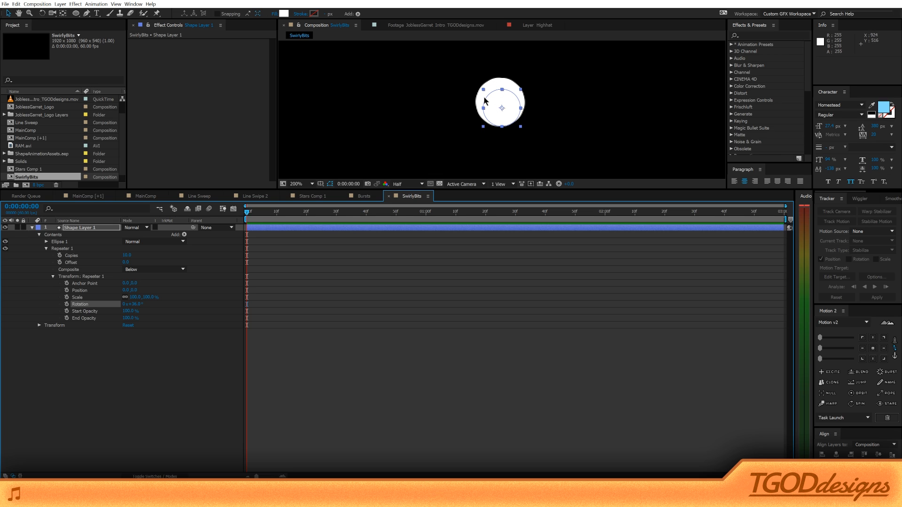
pyautogui.click(142, 304)
pyautogui.hotkey('ctrl', 'z')
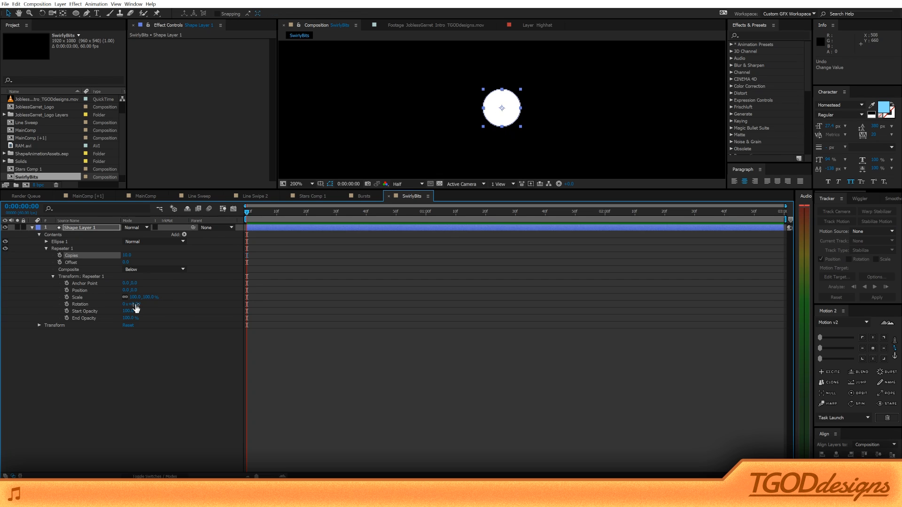
pyautogui.hotkey('ctrl', 'shift', 'z')
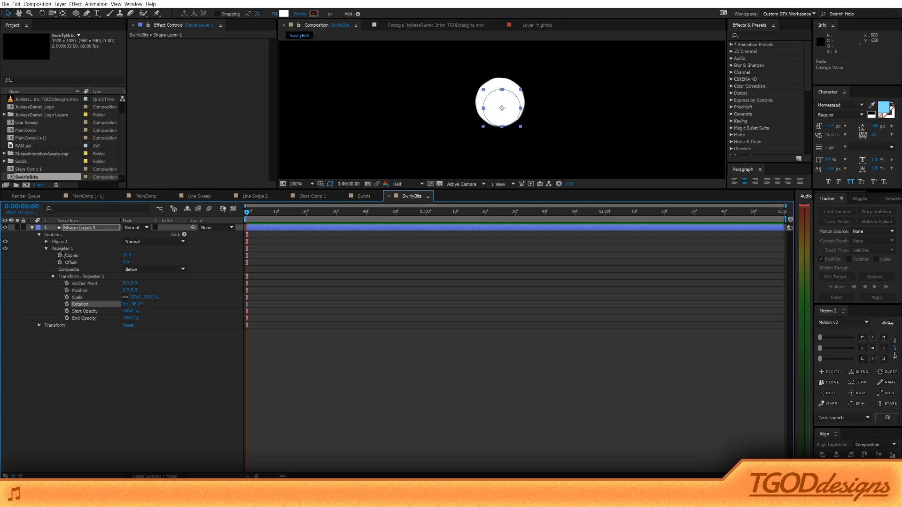
# Use Ellipse 1's own transform Position to move the circle straight below the layer's centre, with the Repeater's Copies at 1.
pyautogui.click(46, 242)
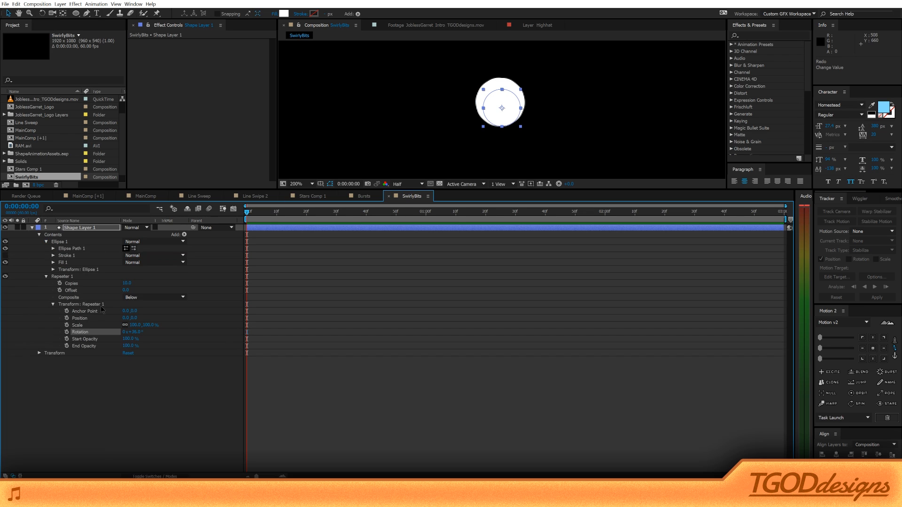
pyautogui.click(53, 270)
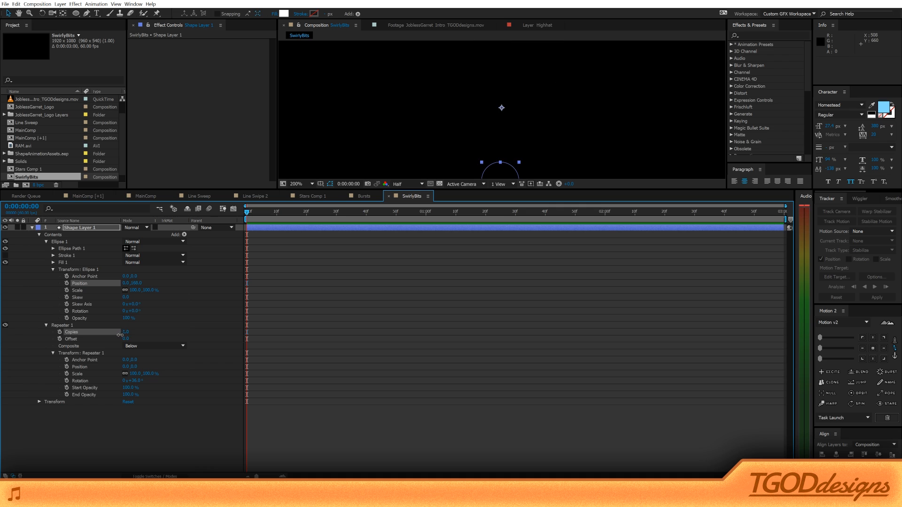
pyautogui.moveTo(120, 334)
pyautogui.mouseDown()
pyautogui.moveTo(129, 334)
pyautogui.moveTo(121, 339)
pyautogui.mouseUp()
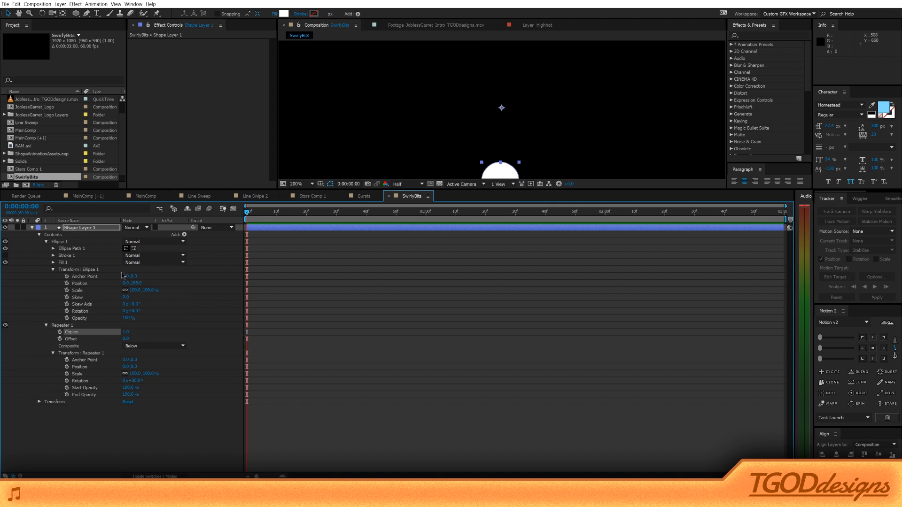
pyautogui.rightClick(471, 64)
pyautogui.click(507, 35)
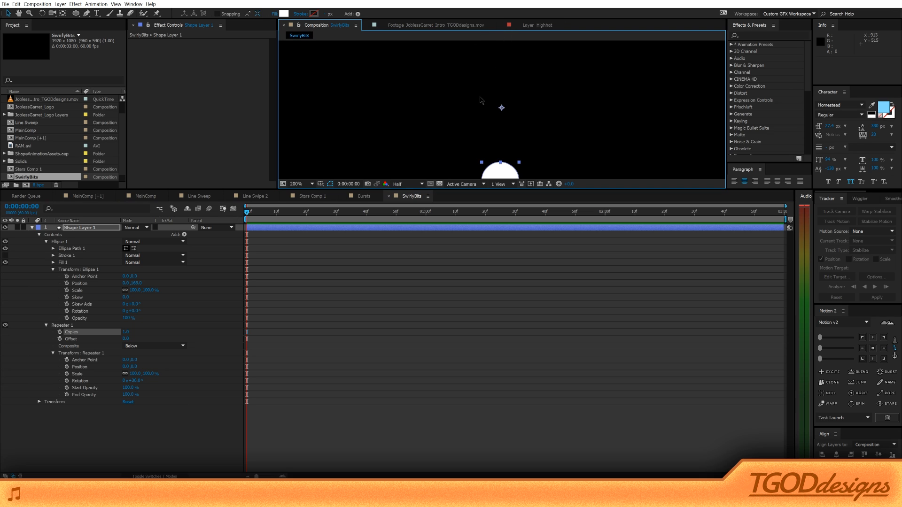
pyautogui.scroll(-1, 480, 101)
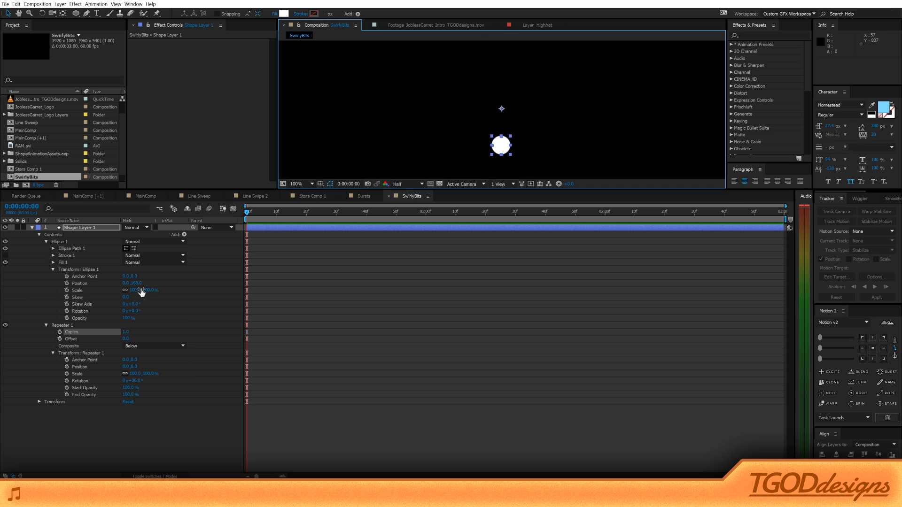
# Adjust Ellipse 1's Y position to 141, bringing the circle closer to the layer's centre.
pyautogui.moveTo(137, 283)
pyautogui.mouseDown()
pyautogui.moveTo(83, 285)
pyautogui.moveTo(150, 281)
pyautogui.mouseUp()
pyautogui.click(87, 229)
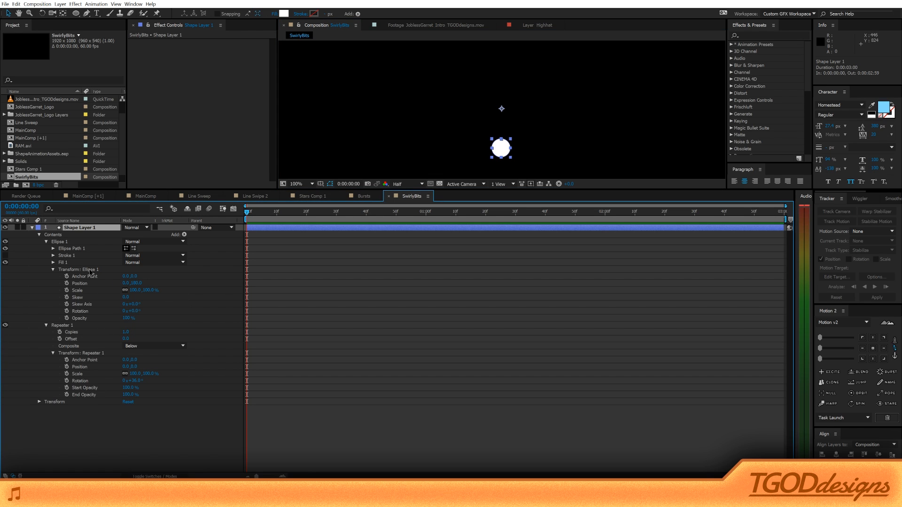
pyautogui.moveTo(136, 285); pyautogui.dragTo(93, 269)
pyautogui.click(98, 228)
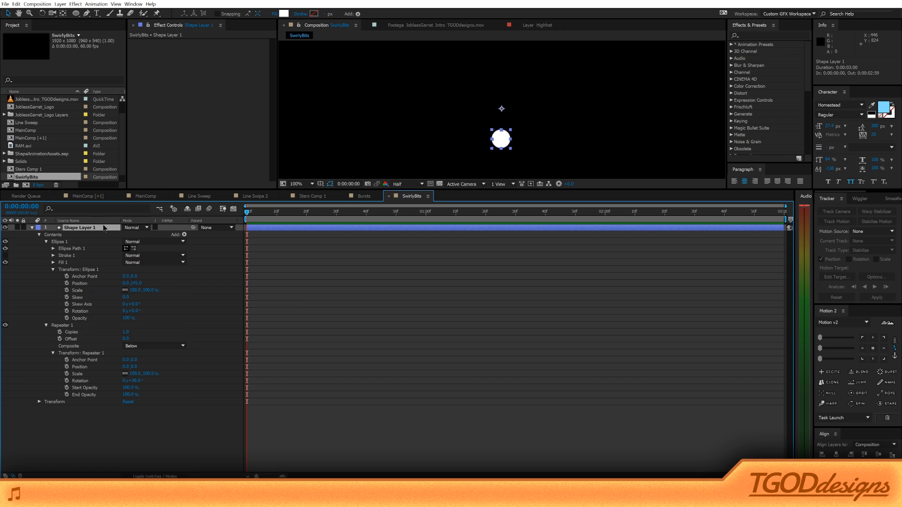
# Raise the Repeater's Copies to 10 to form a full ring of circles.
pyautogui.click(66, 326)
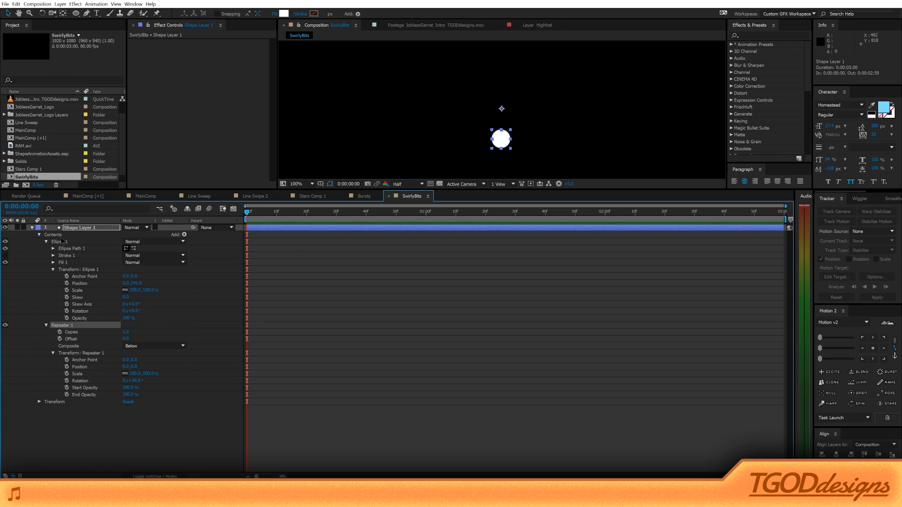
pyautogui.moveTo(125, 333); pyautogui.dragTo(129, 336)
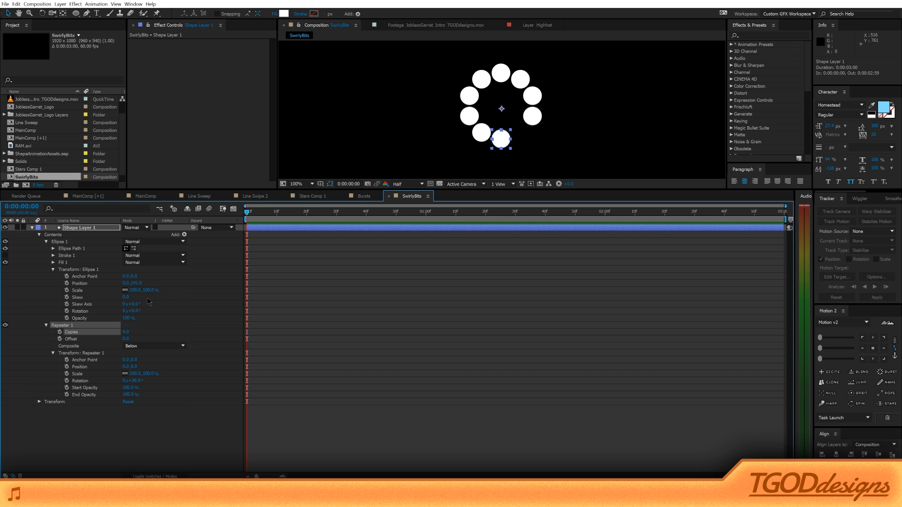
pyautogui.click(125, 334)
pyautogui.write('10')
pyautogui.press('Return')
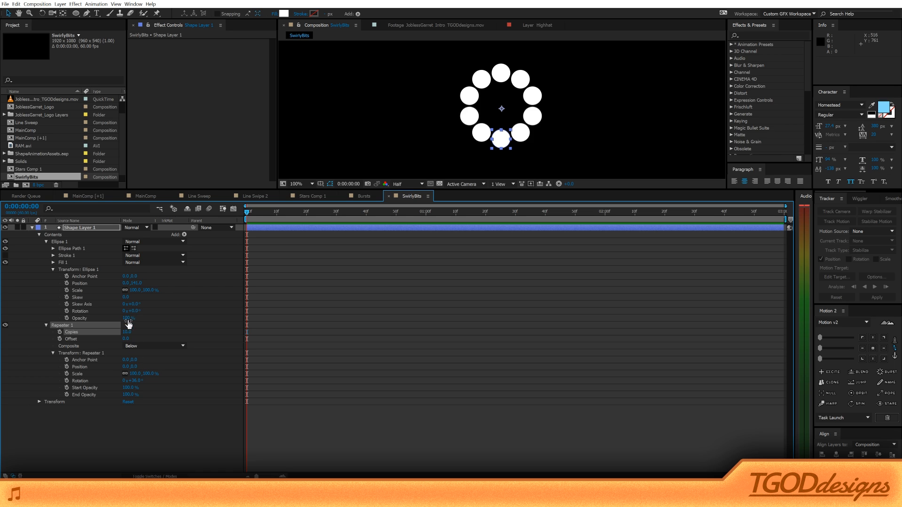
# Widen the ring by moving Ellipse 1's Y position to 210, and reset the Y position to 0.
pyautogui.moveTo(136, 284); pyautogui.dragTo(163, 288)
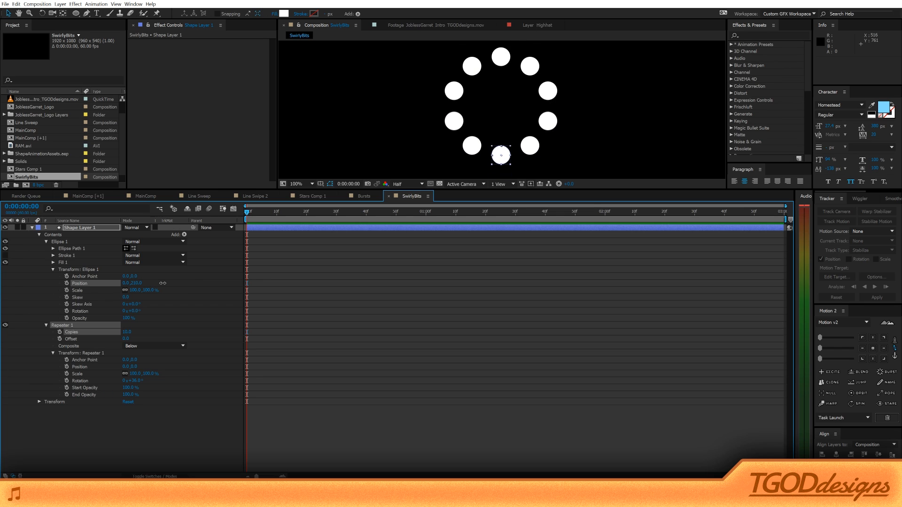
pyautogui.click(137, 283)
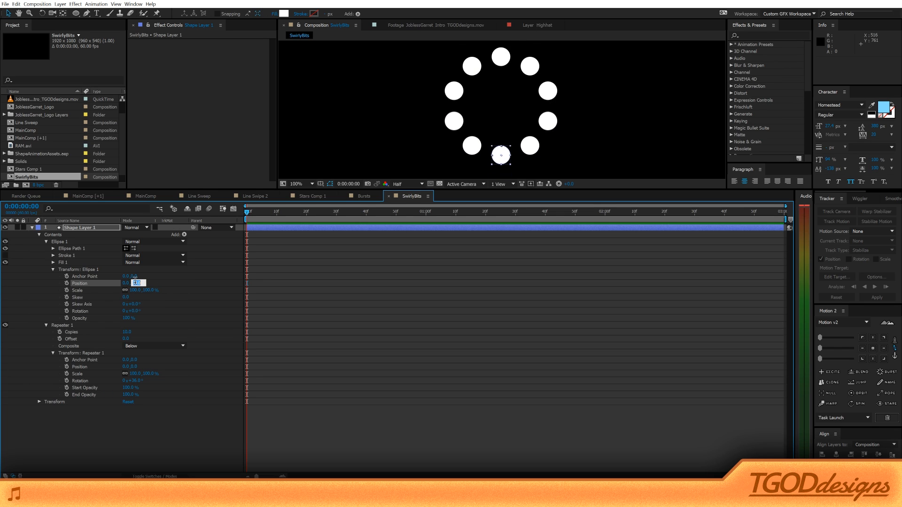
pyautogui.write('0')
pyautogui.press('Return')
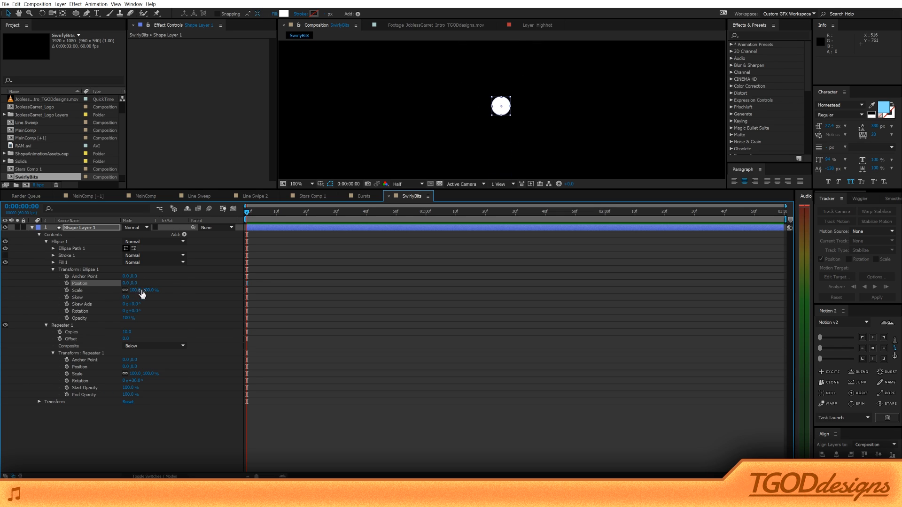
# Set Ellipse 1's Y position to 240 and lower the Repeater's Copies to 5.
pyautogui.moveTo(136, 284); pyautogui.dragTo(236, 283)
pyautogui.moveTo(129, 333); pyautogui.dragTo(126, 333)
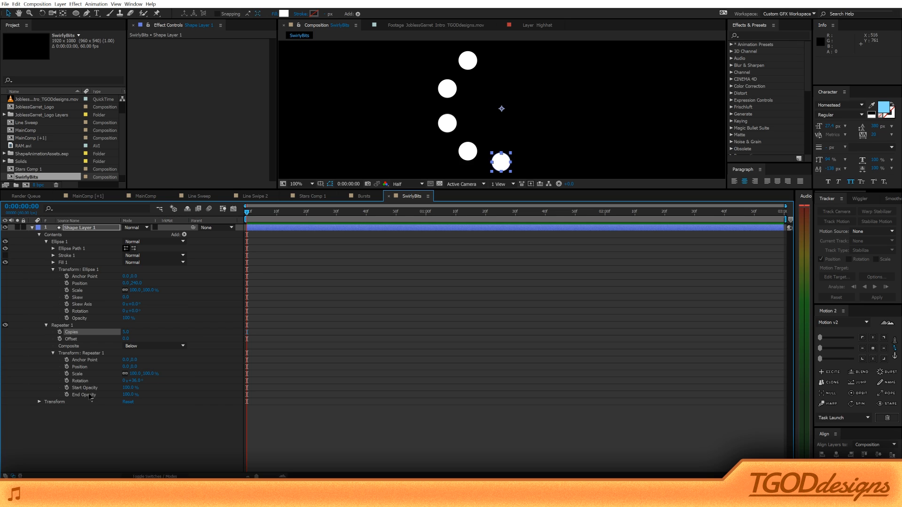
# Add the expression 360/content("Repeater 1").copies to the Repeater's Rotation, linking it to the Copies property.
pyautogui.keyDown('alt'); pyautogui.click(67, 381); pyautogui.keyUp('alt')
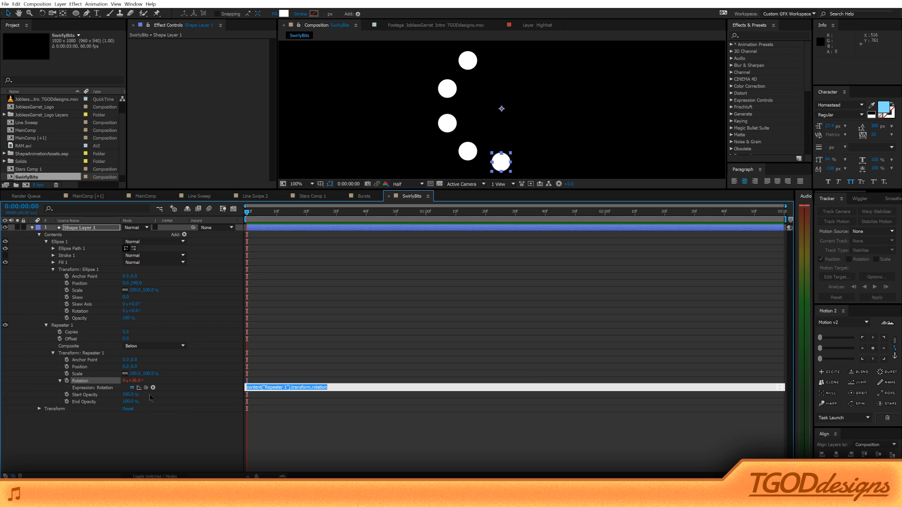
pyautogui.moveTo(145, 388); pyautogui.dragTo(71, 332)
pyautogui.write('/')
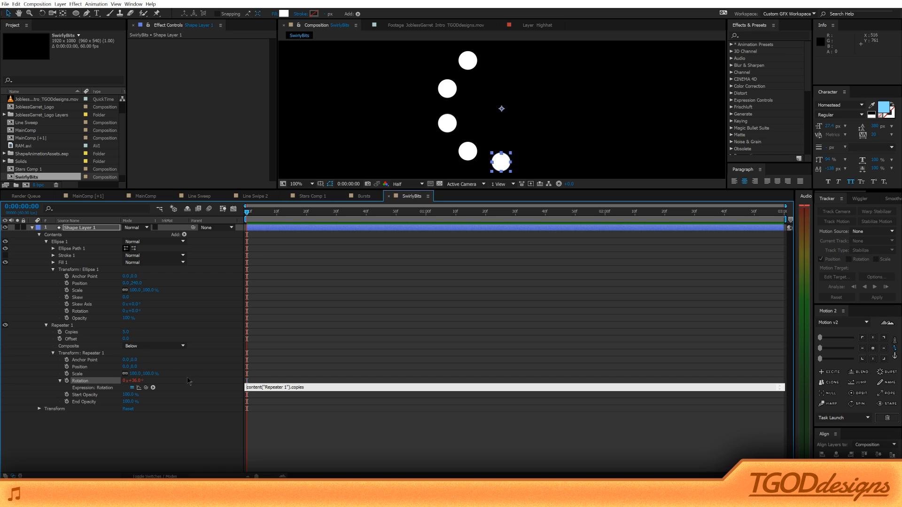
pyautogui.click(247, 387)
pyautogui.write('360/')
pyautogui.moveTo(246, 386)
pyautogui.mouseDown()
pyautogui.moveTo(319, 386)
pyautogui.moveTo(255, 392)
pyautogui.mouseUp()
pyautogui.press('BackSpace')
pyautogui.moveTo(146, 387); pyautogui.dragTo(92, 333)
# Set the Repeater's Copies to 8 and re-enable the Rotation expression after dismissing its error.
pyautogui.moveTo(125, 333); pyautogui.dragTo(122, 333)
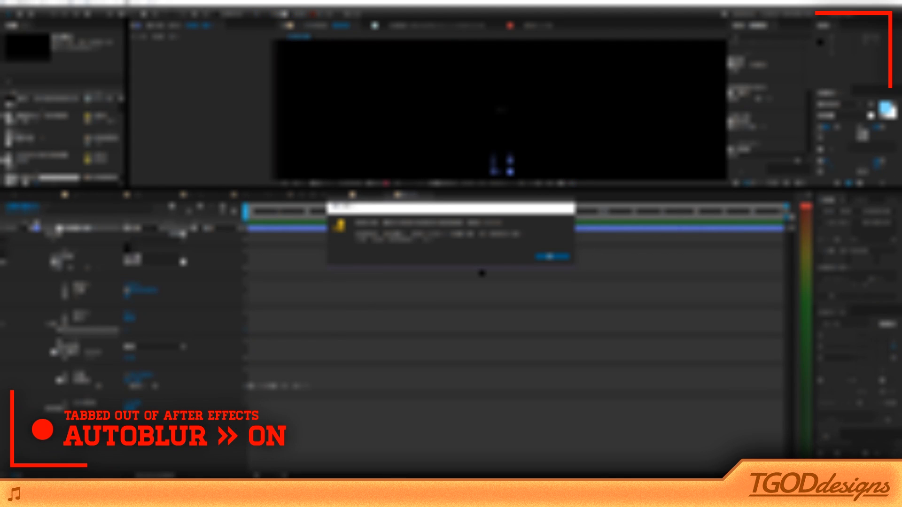
pyautogui.click(551, 257)
pyautogui.moveTo(125, 332); pyautogui.dragTo(128, 332)
pyautogui.click(132, 388)
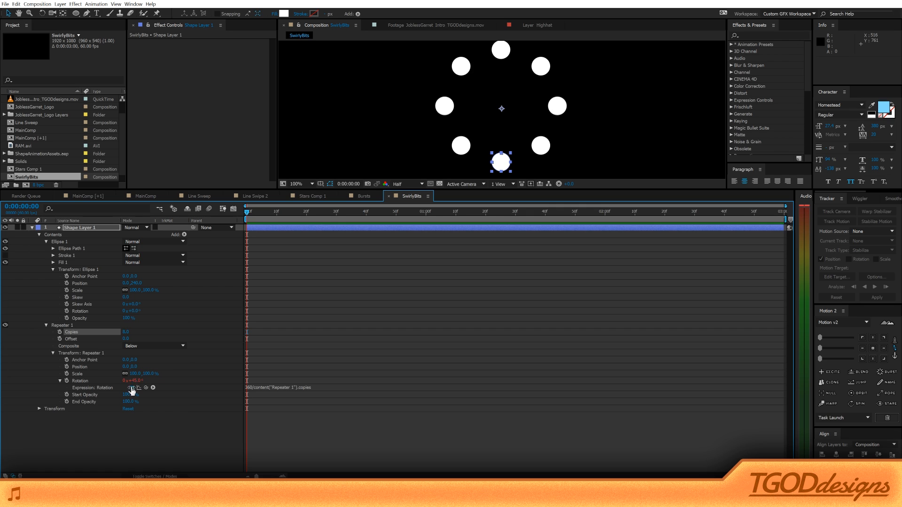
# Set the Repeater's Copies to 10 and Ellipse 1's Y position to 0.
pyautogui.moveTo(126, 332); pyautogui.dragTo(128, 332)
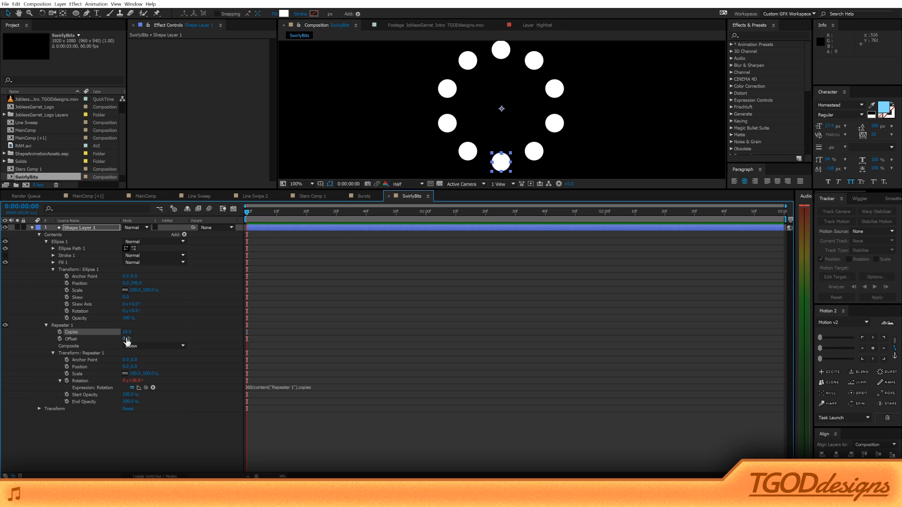
pyautogui.moveTo(136, 285)
pyautogui.mouseDown()
pyautogui.moveTo(37, 289)
pyautogui.moveTo(164, 279)
pyautogui.moveTo(137, 284)
pyautogui.mouseUp()
pyautogui.click(137, 284)
pyautogui.write('0')
pyautogui.press('Return')
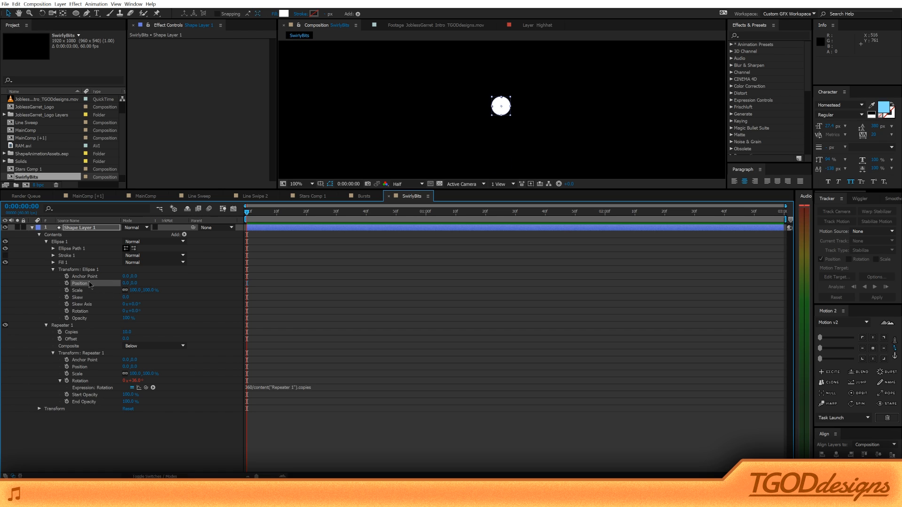
# Keyframe Ellipse 1's Position from 0 at the start to a Y of about 662 at 1 second.
pyautogui.click(66, 284)
pyautogui.moveTo(288, 212); pyautogui.dragTo(426, 216)
pyautogui.moveTo(502, 107); pyautogui.dragTo(501, 162)
pyautogui.scroll(-3, 552, 79)
pyautogui.scroll(2, 552, 78)
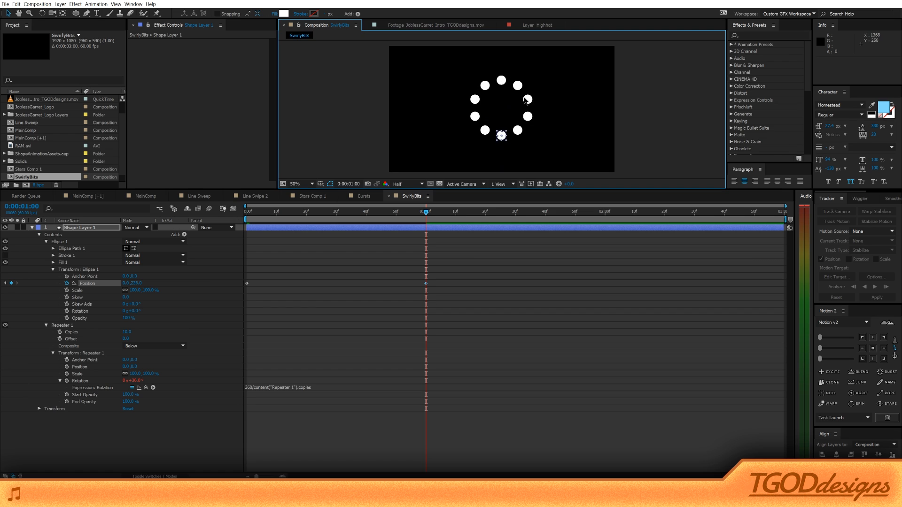
pyautogui.moveTo(137, 283); pyautogui.dragTo(339, 271)
pyautogui.press('space')
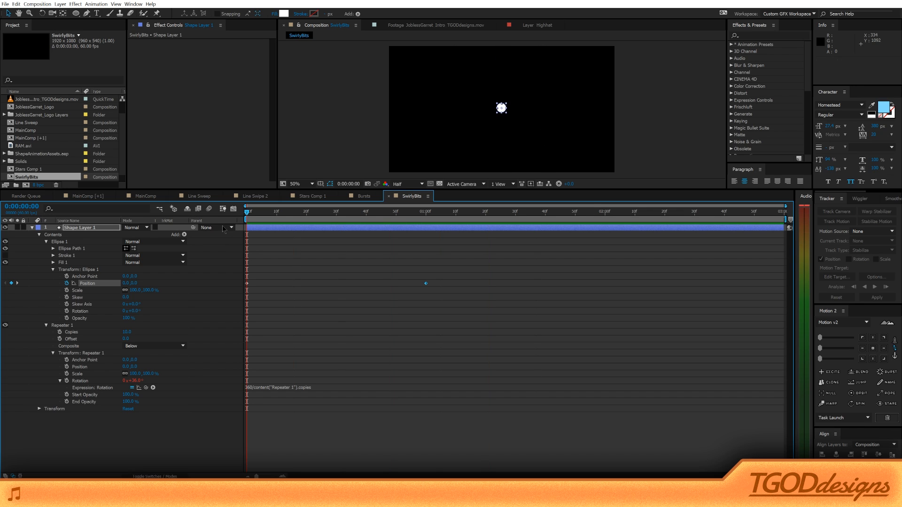
# Try easing both Position keyframes with Motion 2 values of 0 and 100, and preview the expanding ring.
pyautogui.press('space')
pyautogui.press('space')
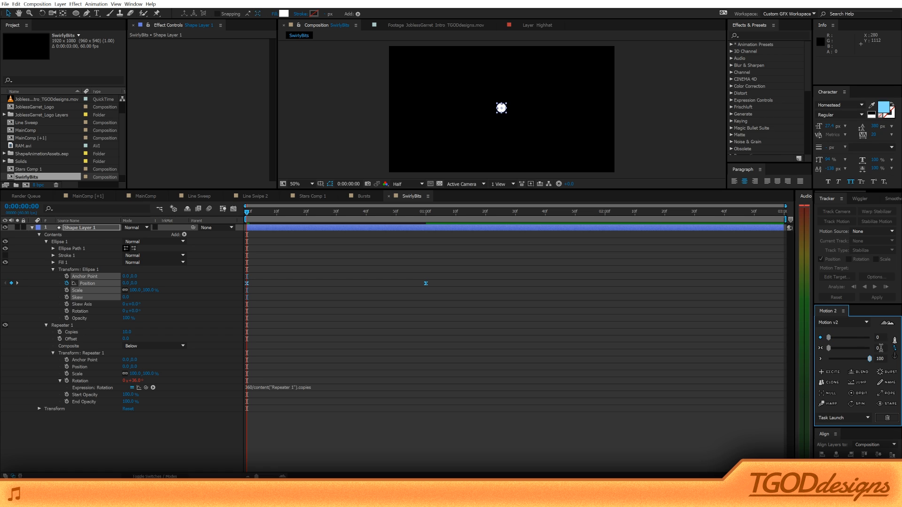
pyautogui.click(307, 259)
pyautogui.press('space')
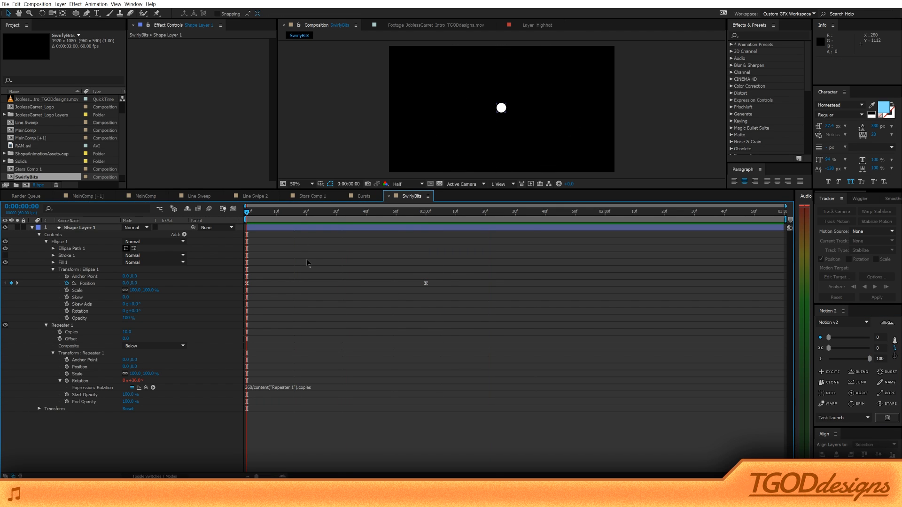
pyautogui.press('space')
# Undo the easing on Ellipse 1's Position keyframes, keeping the wide ring position at 1 second.
pyautogui.hotkey('ctrl', 'z')
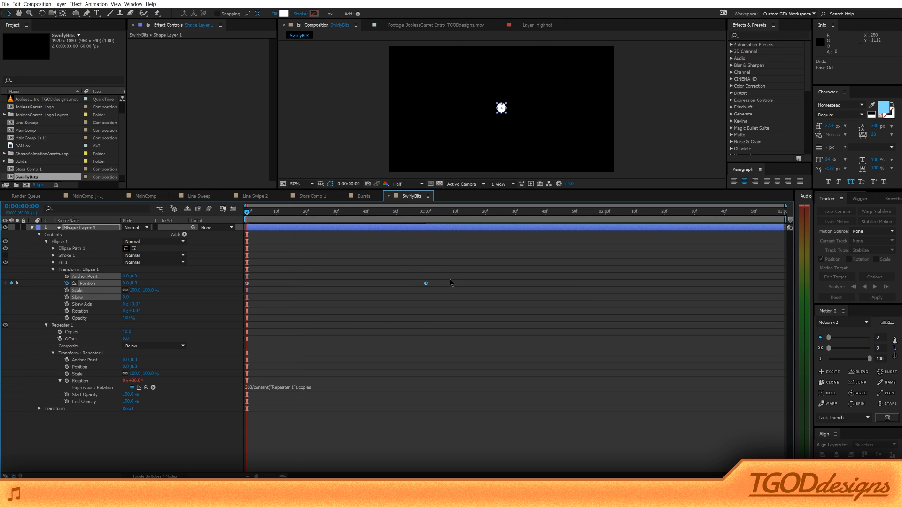
pyautogui.hotkey('ctrl', 'z')
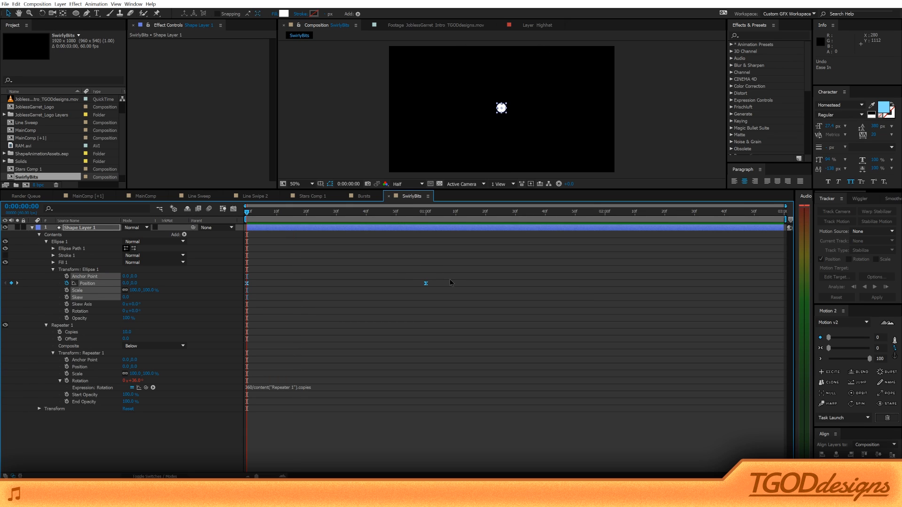
pyautogui.hotkey('ctrl', 'z')
pyautogui.press('k')
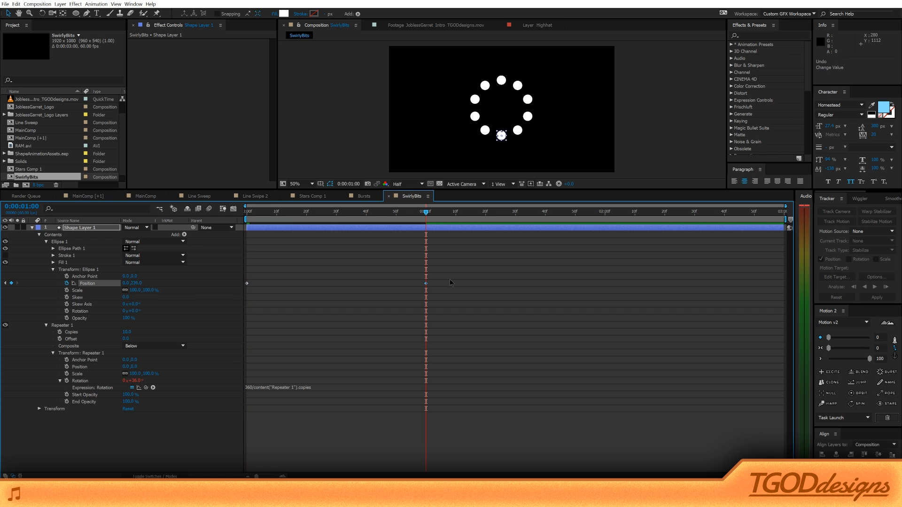
pyautogui.hotkey('ctrl', 'z')
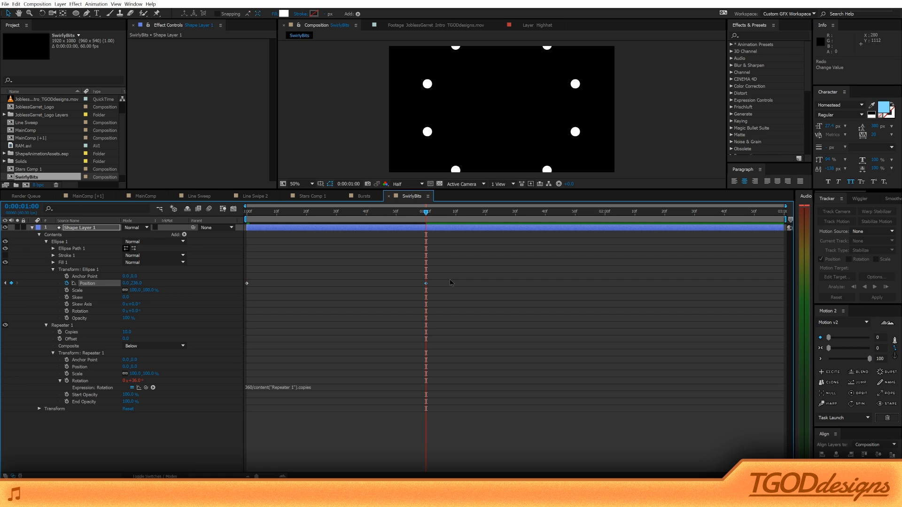
# Adjust the keyframe velocity of both Ellipse 1 Position keyframes, entering 0 for the outgoing influence, and preview the animation from the start.
pyautogui.moveTo(442, 271); pyautogui.dragTo(238, 291)
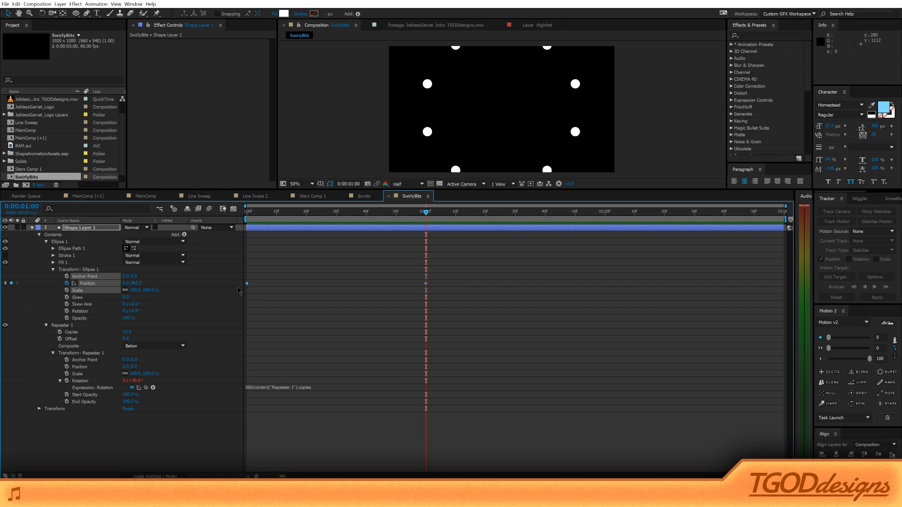
pyautogui.hotkey('ctrl', 'shift', 'k')
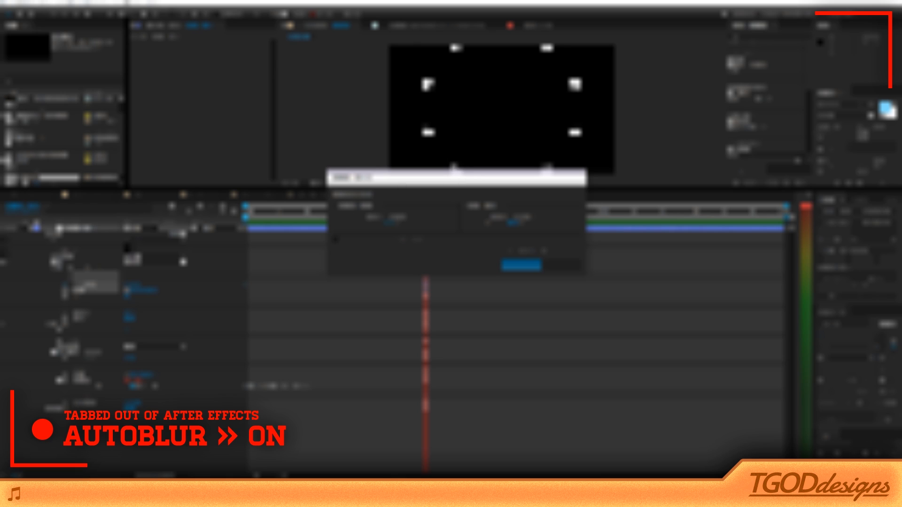
pyautogui.click(391, 226)
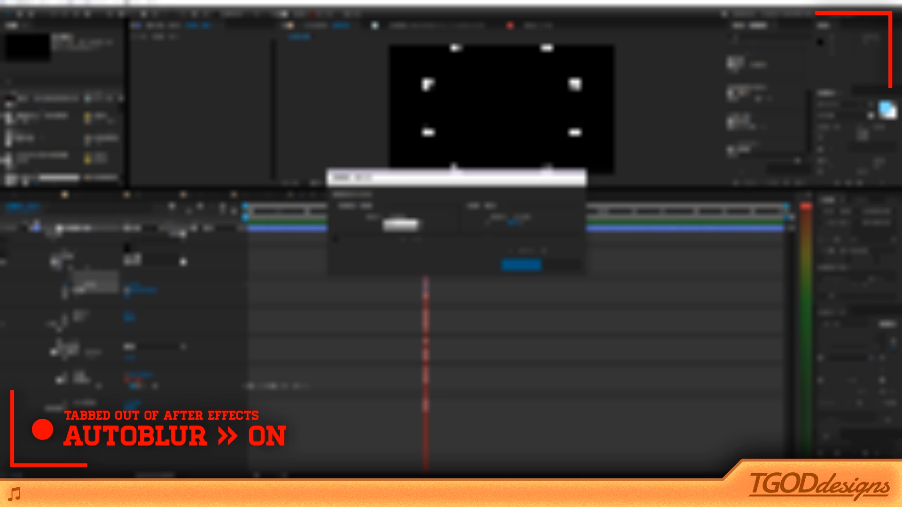
pyautogui.click(514, 227)
pyautogui.click(514, 225)
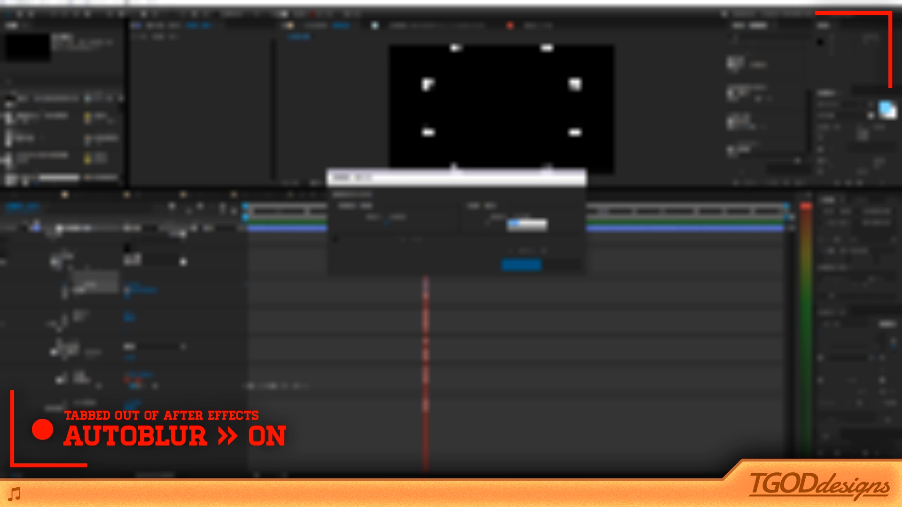
pyautogui.write('0')
pyautogui.press('Return')
pyautogui.moveTo(426, 213); pyautogui.dragTo(209, 221)
pyautogui.press('space')
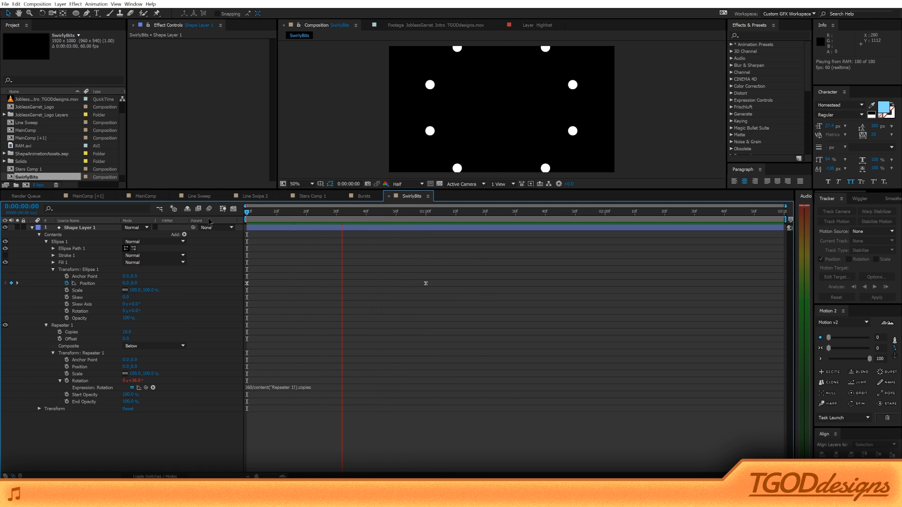
pyautogui.press('space')
# Set the Motion 2 "<" ease value to 15 on both Position keyframes and preview the result.
pyautogui.moveTo(446, 276); pyautogui.dragTo(245, 311)
pyautogui.moveTo(829, 338); pyautogui.dragTo(835, 338)
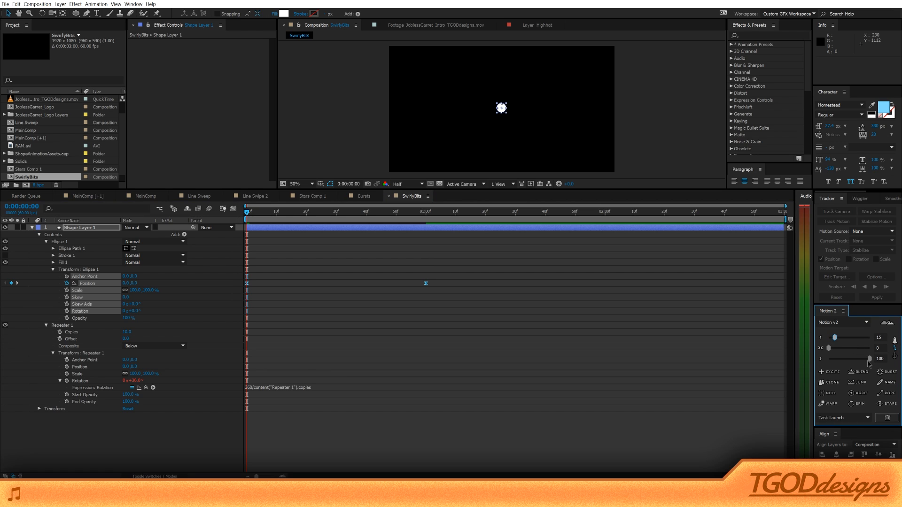
pyautogui.click(452, 295)
pyautogui.press('space')
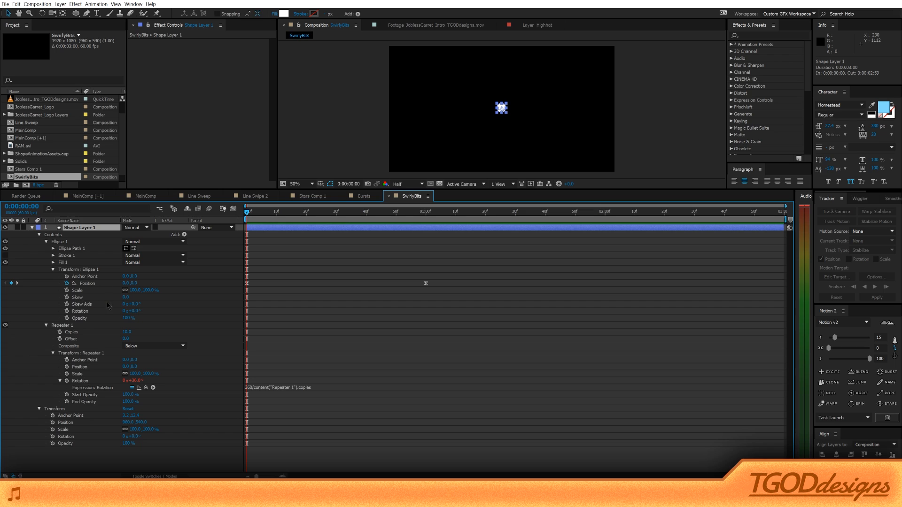
# Try rotating Ellipse 1 through its own Rotation property at frame 39, and undo the change.
pyautogui.click(68, 270)
pyautogui.click(363, 215)
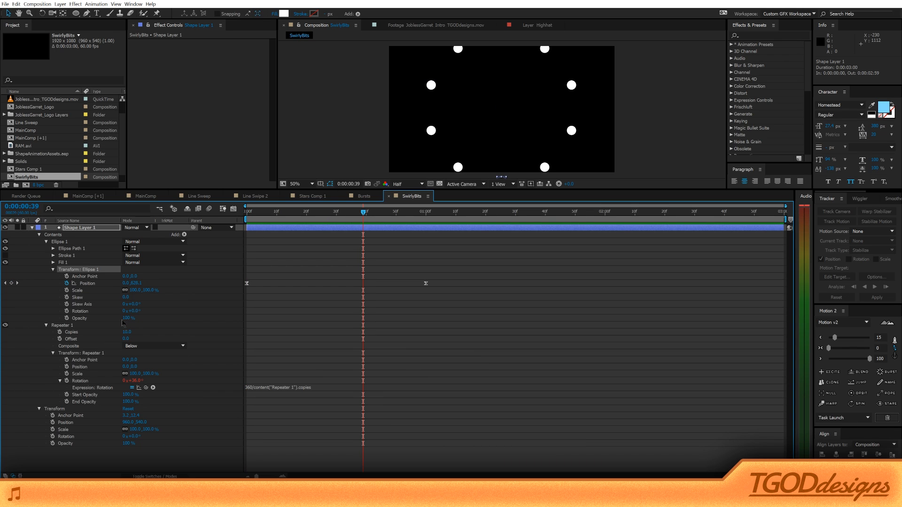
pyautogui.moveTo(138, 312); pyautogui.dragTo(158, 312)
pyautogui.moveTo(501, 165); pyautogui.dragTo(495, 127)
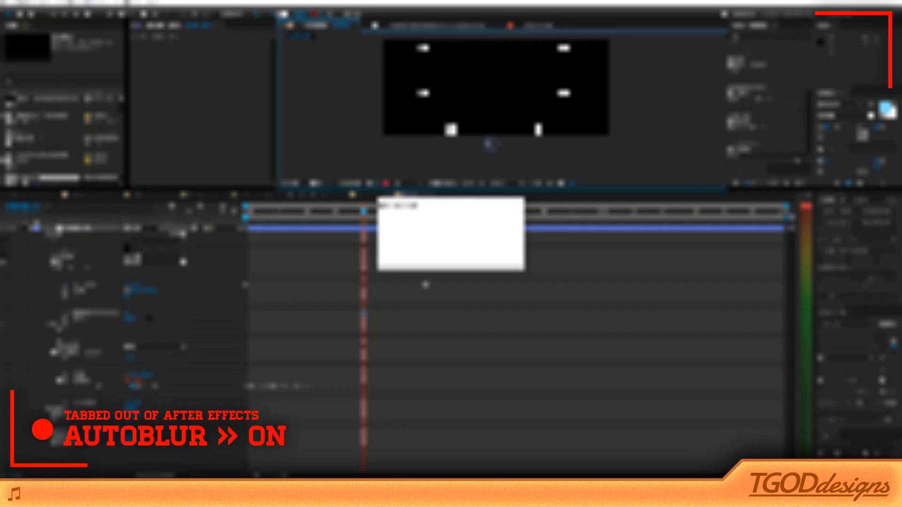
pyautogui.moveTo(137, 312); pyautogui.dragTo(122, 325)
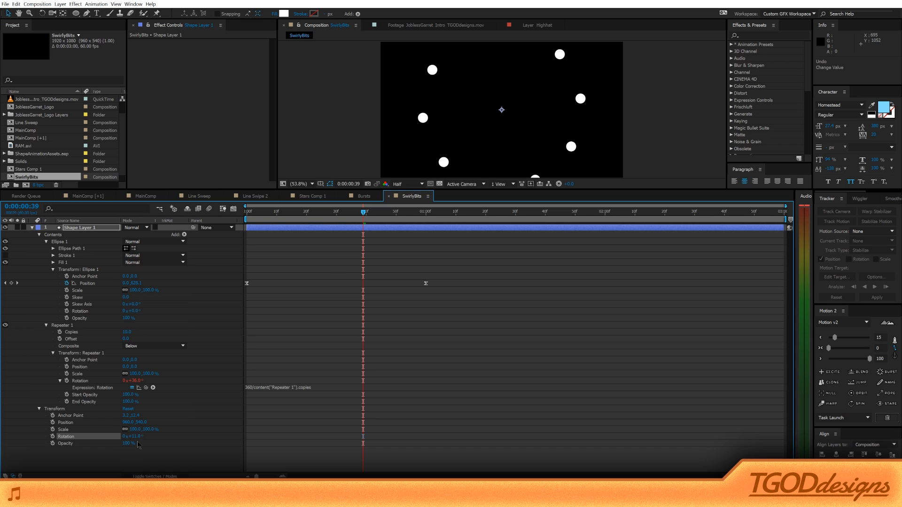
# Try rotating the whole shape layer with its Transform Rotation, and reset the value to 0°.
pyautogui.moveTo(141, 441); pyautogui.dragTo(146, 441)
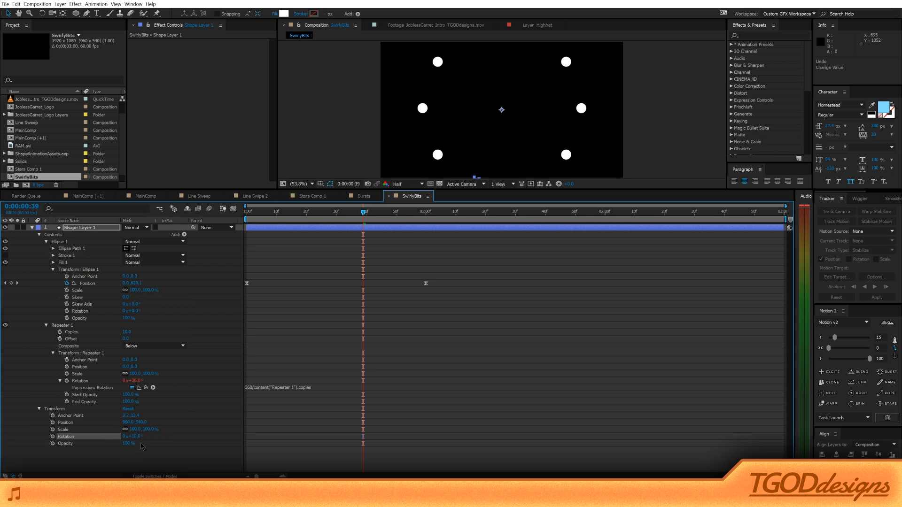
pyautogui.click(136, 437)
pyautogui.write('0')
pyautogui.press('Return')
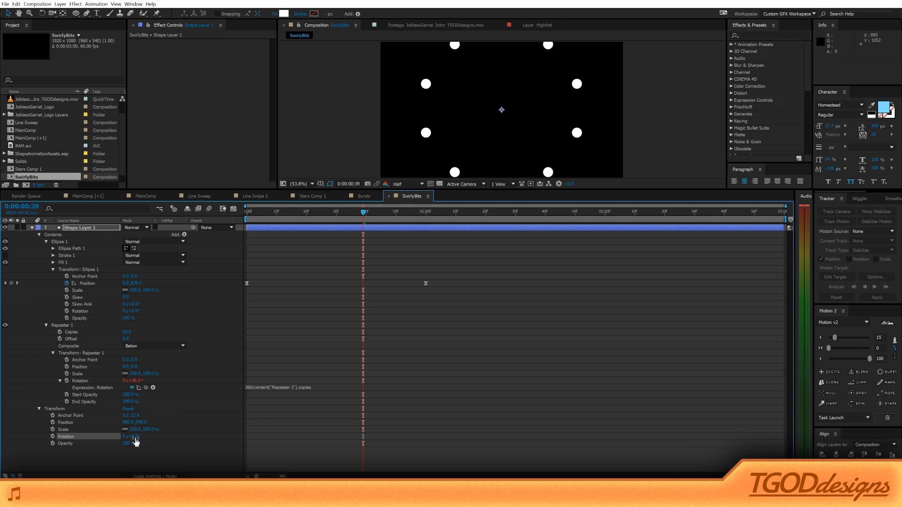
# Animate the shape layer's Rotation from 0° at the start to 90° at 1 second, and ease both keyframes through Keyframe Velocity.
pyautogui.moveTo(258, 215); pyautogui.dragTo(237, 217)
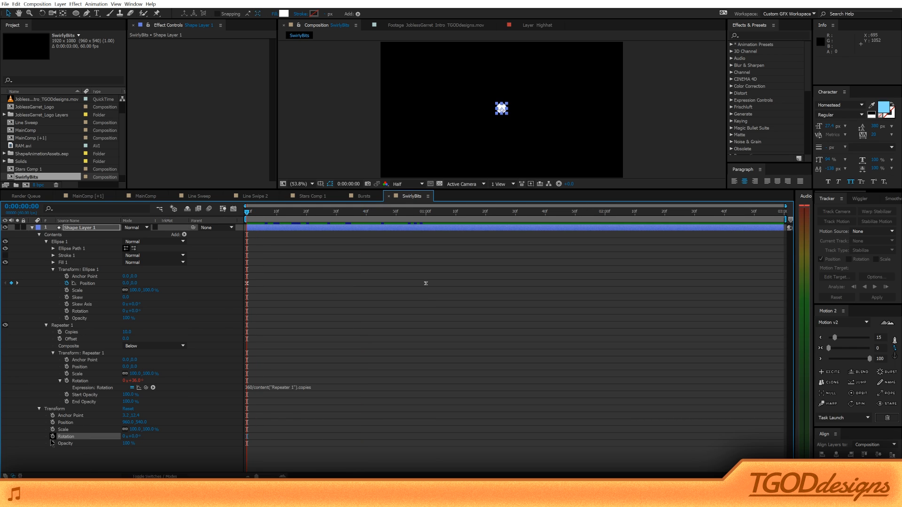
pyautogui.click(52, 437)
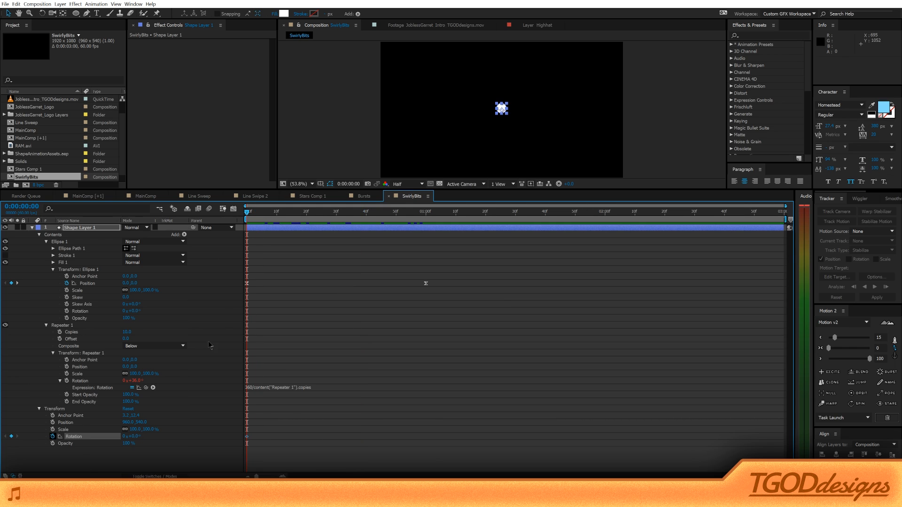
pyautogui.moveTo(251, 420); pyautogui.dragTo(247, 419)
pyautogui.rightClick(426, 437)
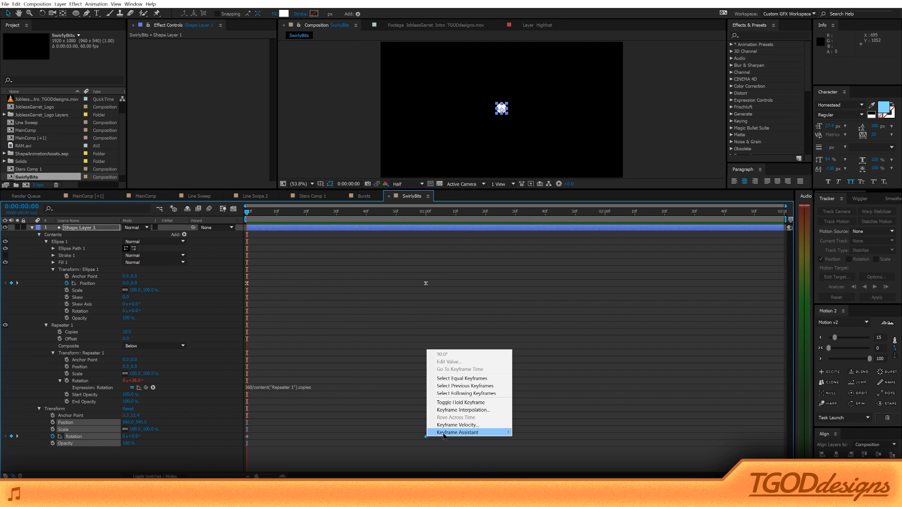
pyautogui.click(452, 424)
pyautogui.click(393, 224)
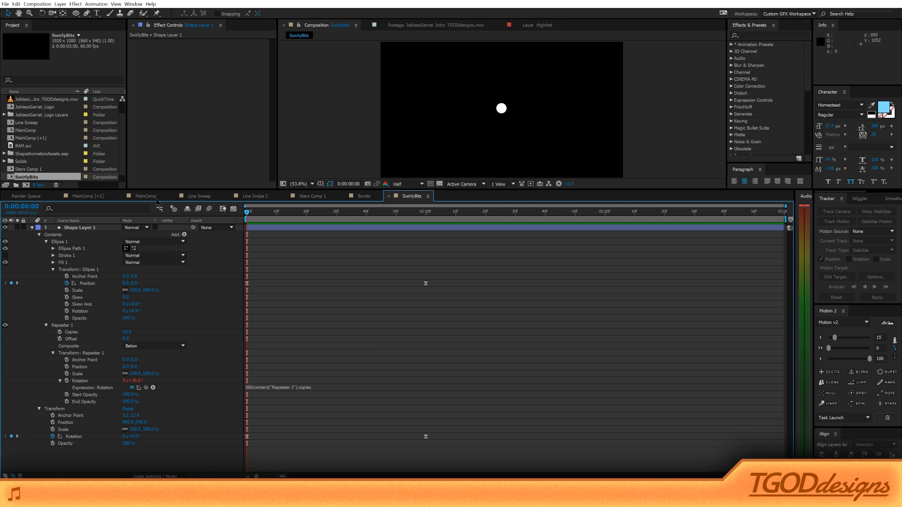
# Add a second Repeater with X position 0, scale 71% and rotation -13° to form smaller inner rings.
pyautogui.click(142, 198)
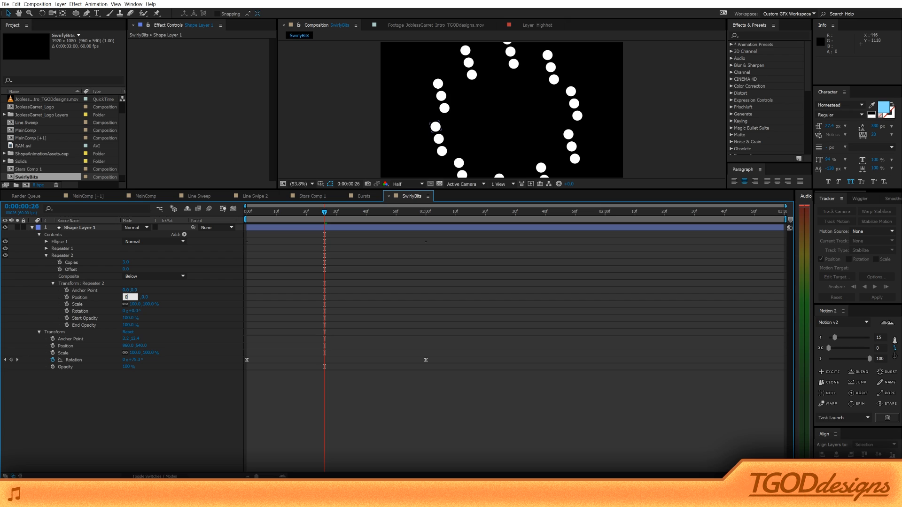
pyautogui.press('Return')
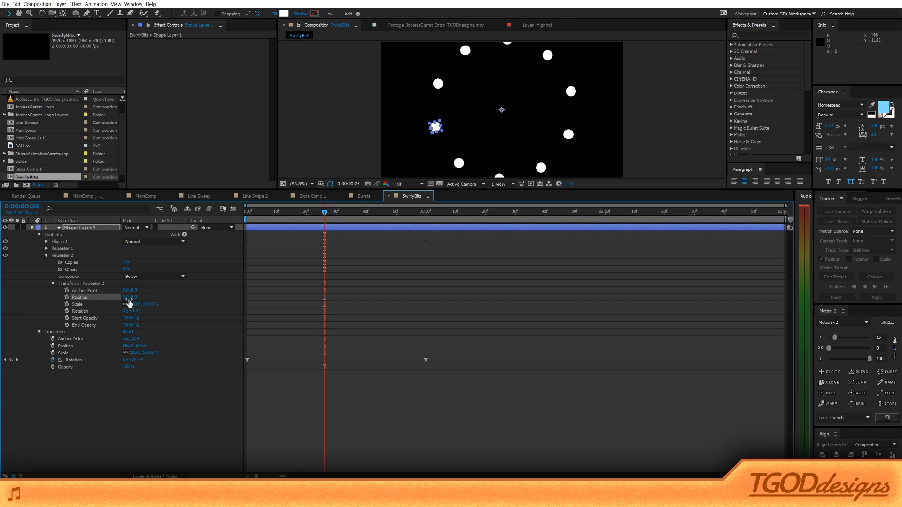
pyautogui.moveTo(134, 304)
pyautogui.mouseDown()
pyautogui.moveTo(123, 304)
pyautogui.moveTo(129, 312)
pyautogui.mouseUp()
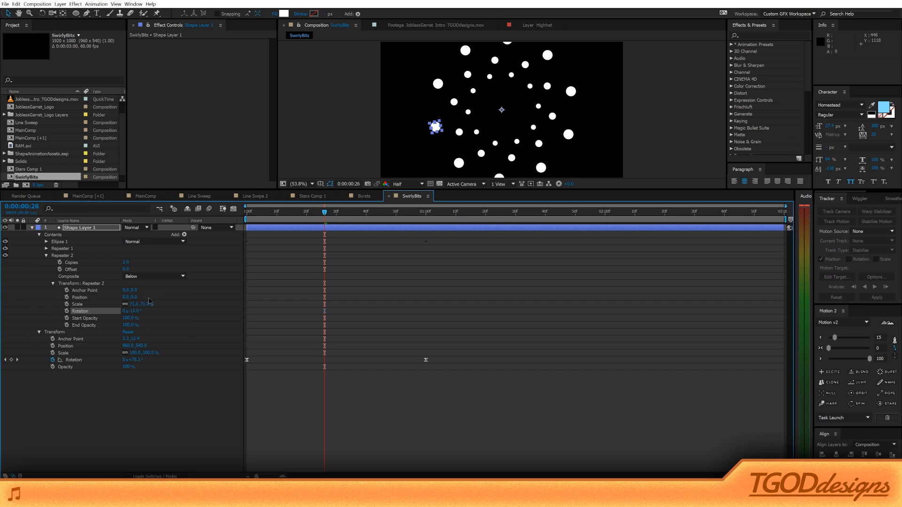
# Preview the swirling rings, reveal Ellipse 1's Position keyframes, and replay the animation from the start.
pyautogui.moveTo(325, 213); pyautogui.dragTo(306, 214)
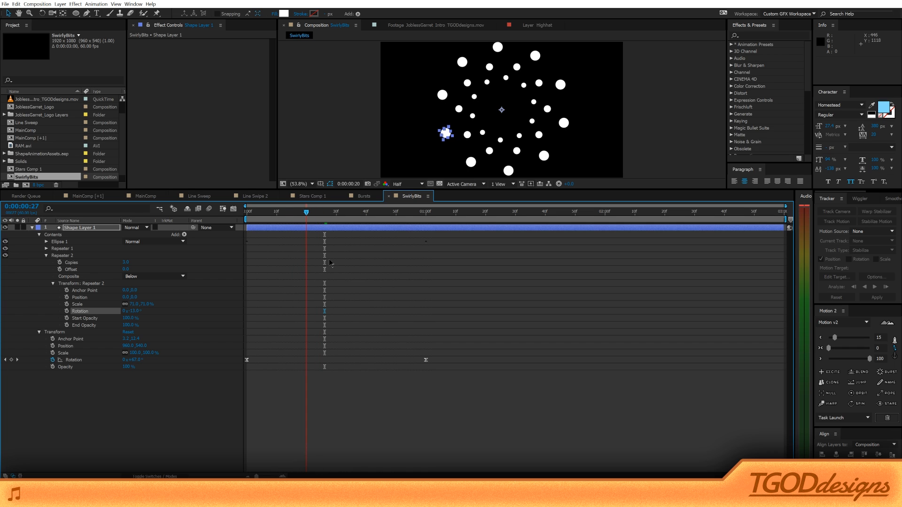
pyautogui.click(44, 251)
pyautogui.click(47, 249)
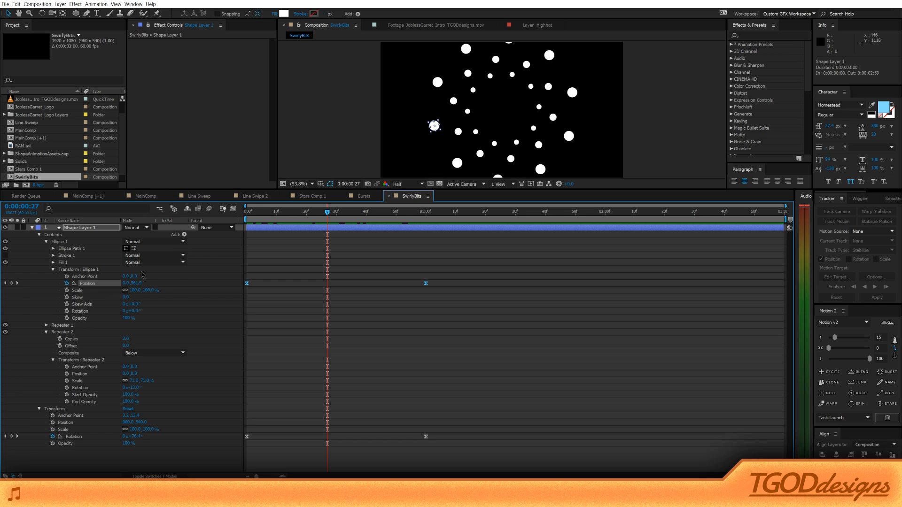
pyautogui.click(247, 212)
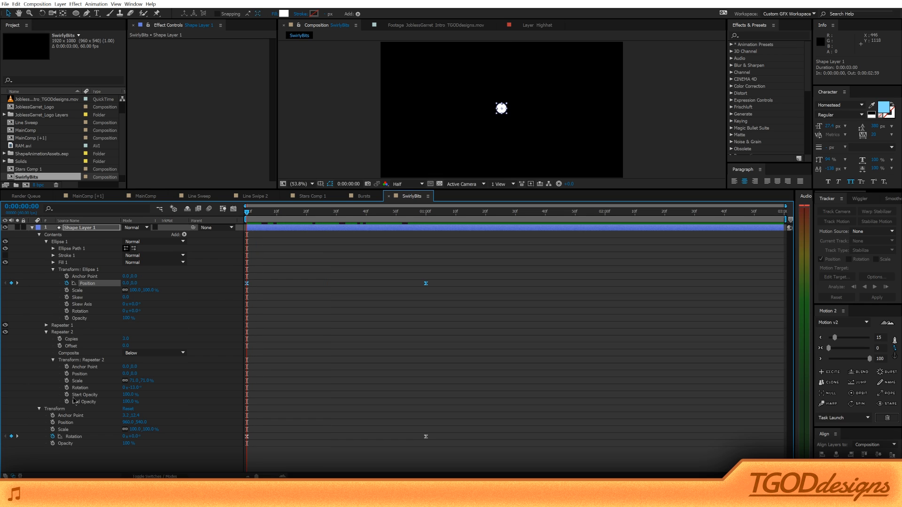
pyautogui.press('space')
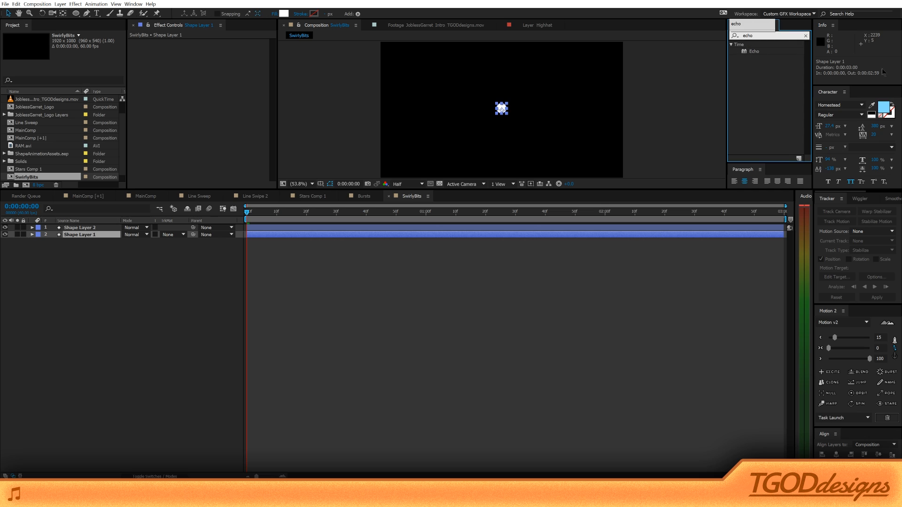
# Apply the Echo effect to Shape Layer 1 and solo that layer at frame 32.
pyautogui.moveTo(755, 51); pyautogui.dragTo(115, 235)
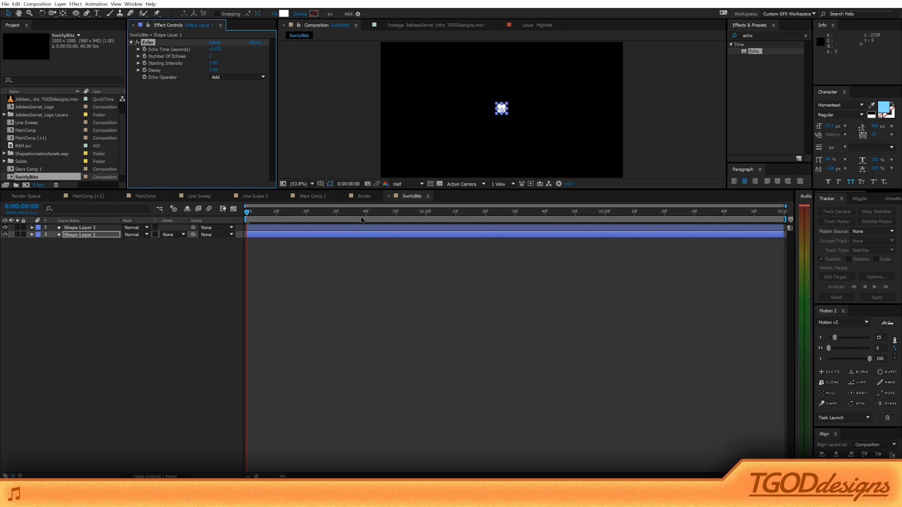
pyautogui.click(363, 212)
pyautogui.moveTo(366, 213); pyautogui.dragTo(342, 213)
pyautogui.click(17, 234)
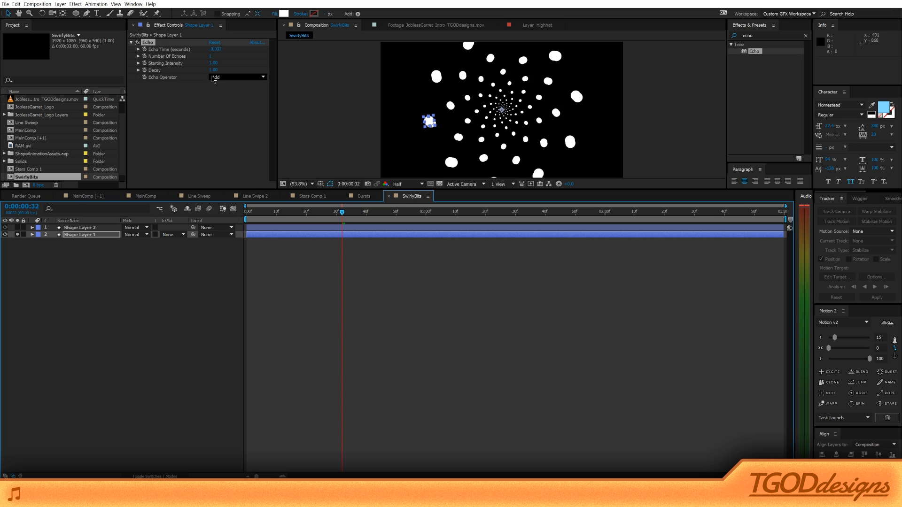
# Set Shape Layer 1's Echo Time to -0.001 seconds and Number of Echoes to 32, and preview the trails.
pyautogui.click(215, 49)
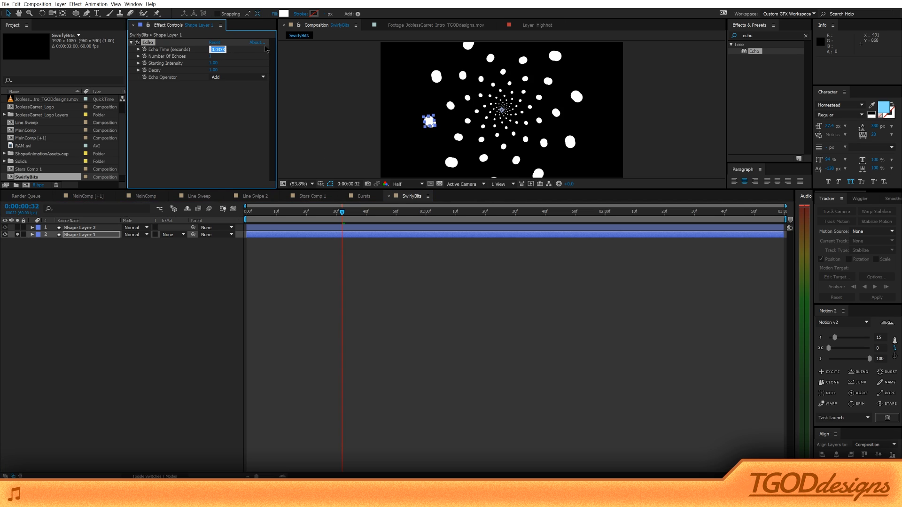
pyautogui.press('Right')
pyautogui.write('00')
pyautogui.press('Return')
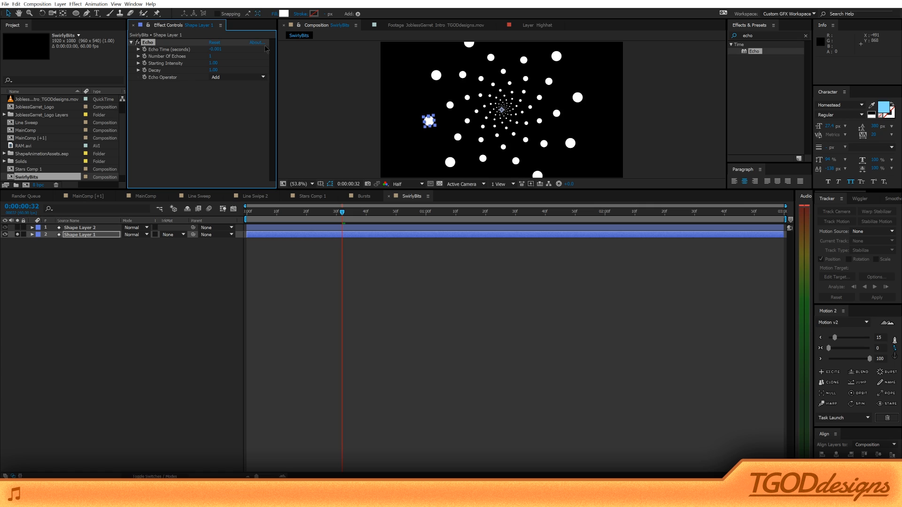
pyautogui.click(211, 57)
pyautogui.write('32')
pyautogui.press('Return')
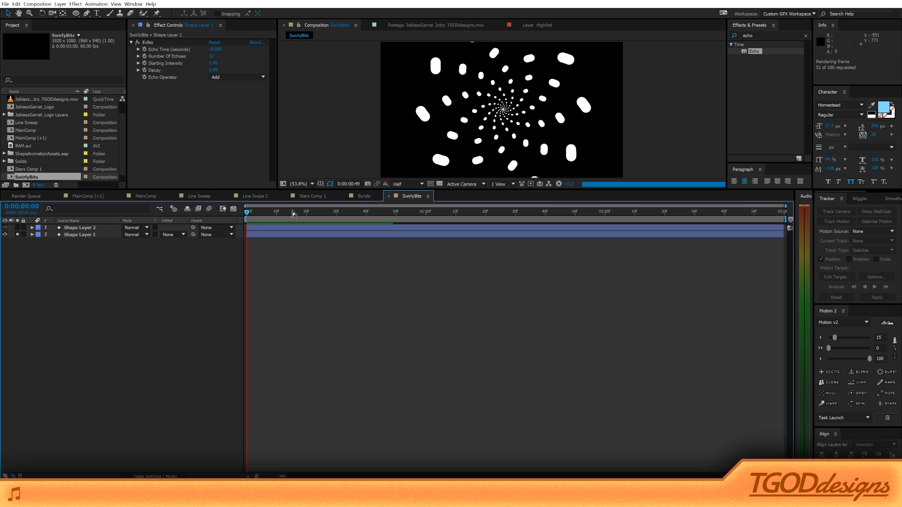
pyautogui.press('space')
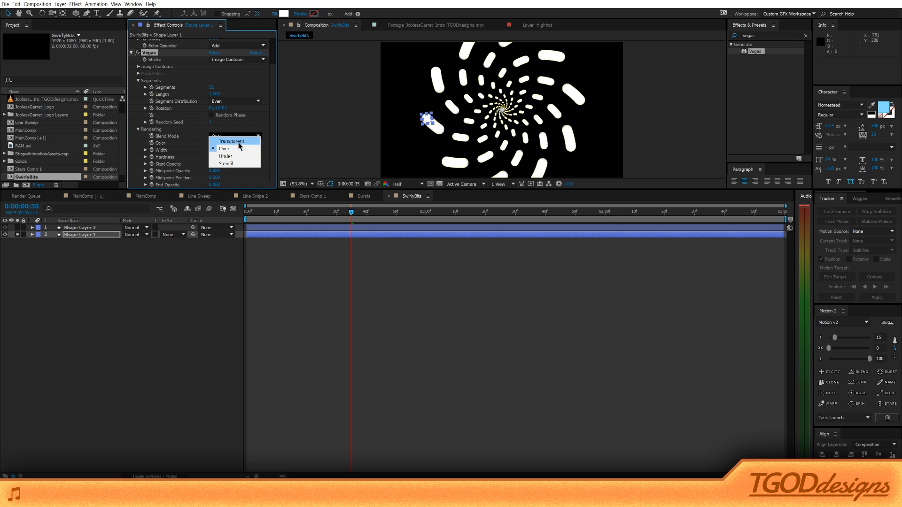
# Try Vegas outlines on Shape Layer 1 with Transparent blending, more segments, white color and width 3, and remove the effect.
pyautogui.click(238, 142)
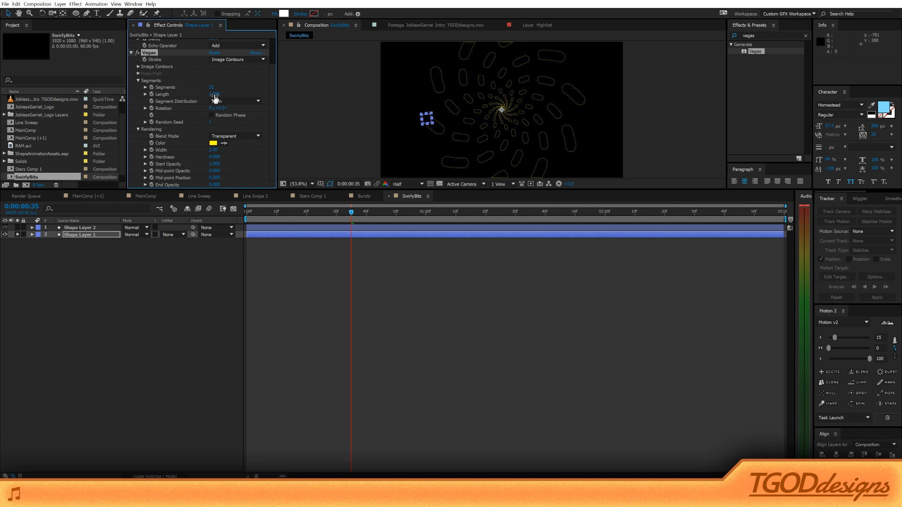
pyautogui.moveTo(211, 87); pyautogui.dragTo(251, 82)
pyautogui.scroll(2, 477, 87)
pyautogui.click(213, 143)
pyautogui.moveTo(28, 24); pyautogui.dragTo(10, 10)
pyautogui.click(190, 12)
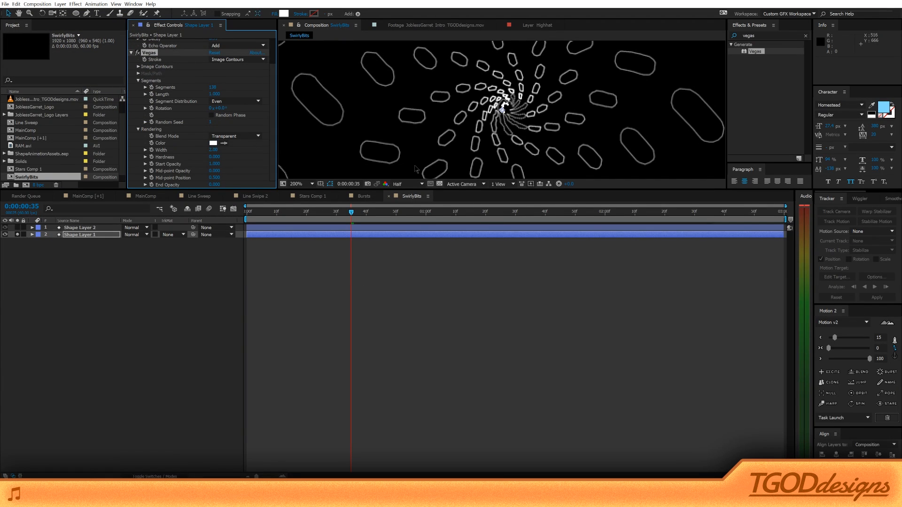
pyautogui.click(214, 150)
pyautogui.write('3')
pyautogui.press('Return')
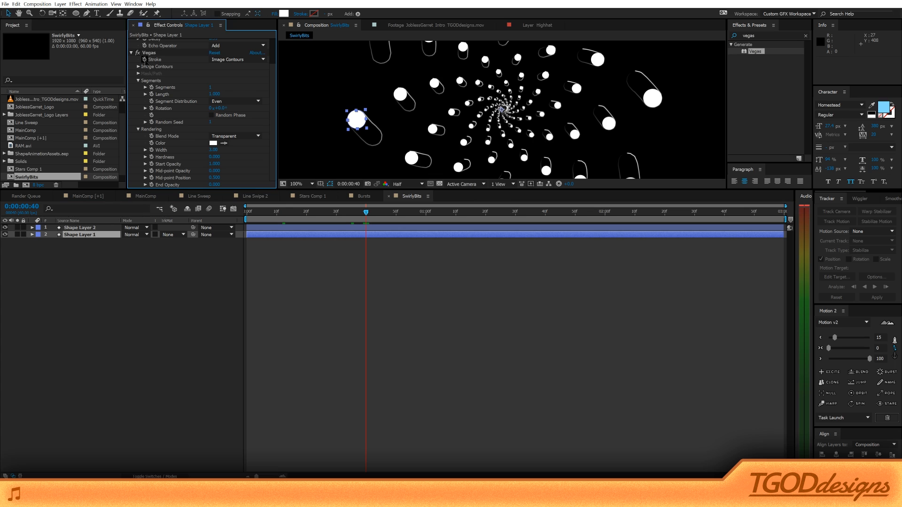
pyautogui.click(146, 53)
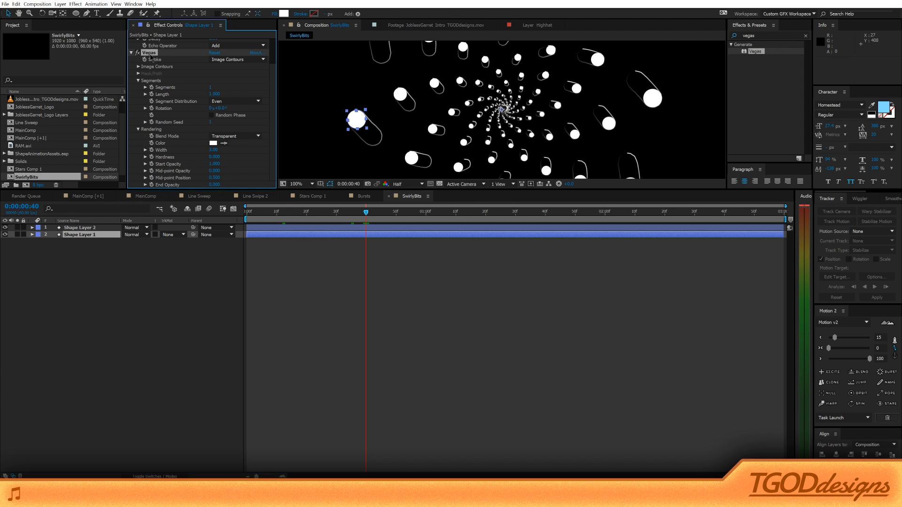
pyautogui.press('Delete')
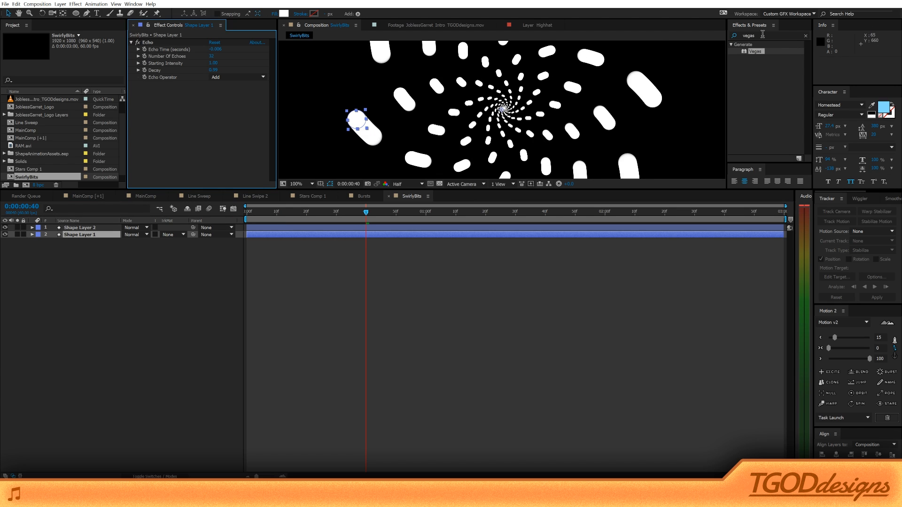
# Try the Simple Choker effect on Shape Layer 1, placed ahead of Echo, and remove it.
pyautogui.moveTo(763, 36); pyautogui.dragTo(741, 36)
pyautogui.write('m')
pyautogui.press('BackSpace')
pyautogui.write('sim')
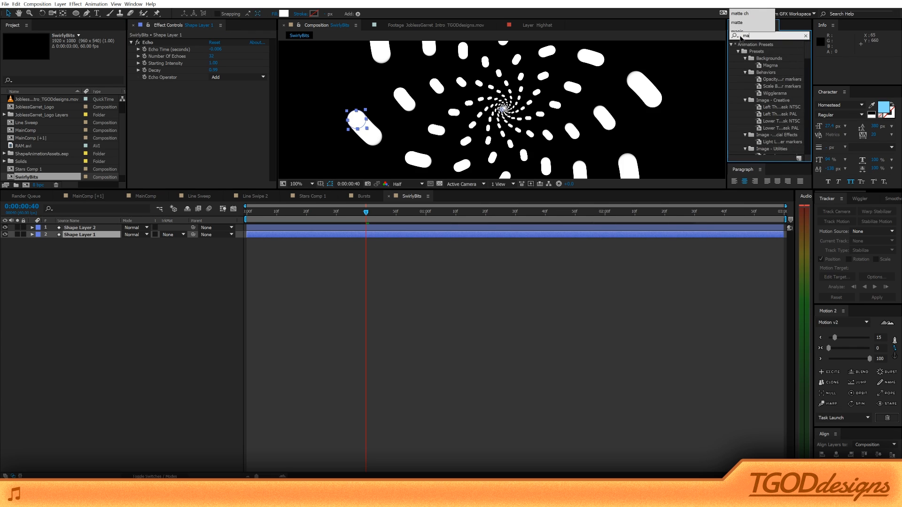
pyautogui.write('ple')
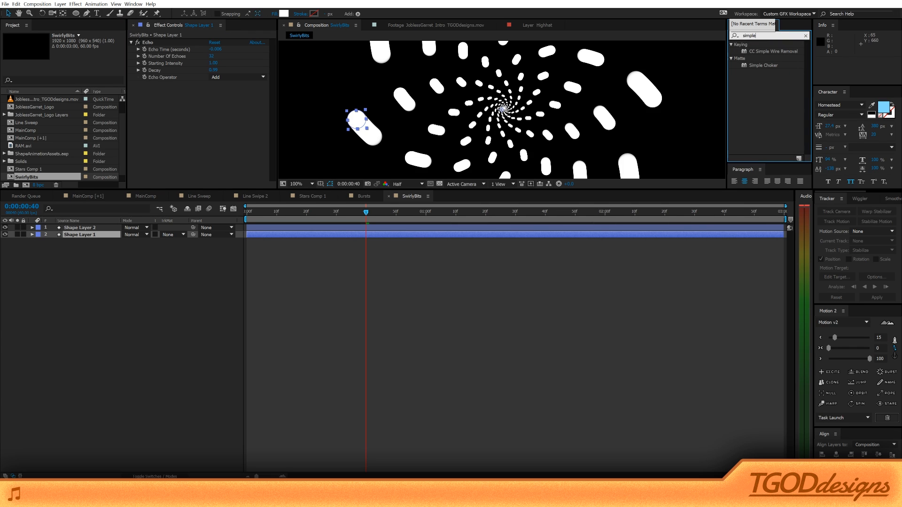
pyautogui.doubleClick(769, 66)
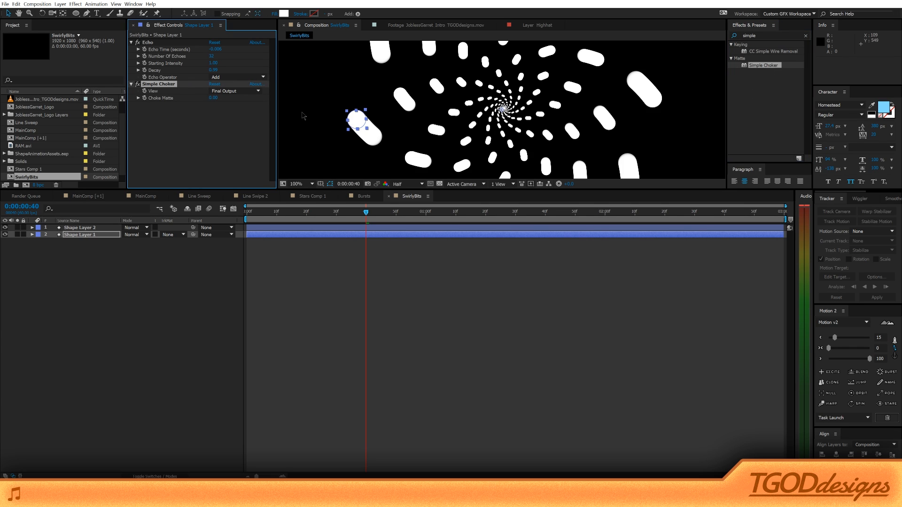
pyautogui.moveTo(159, 84); pyautogui.dragTo(164, 43)
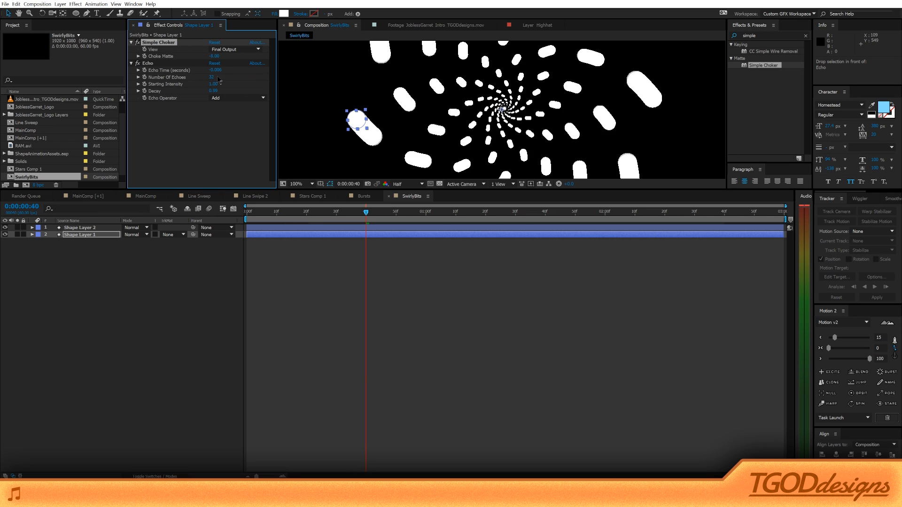
pyautogui.press('Delete')
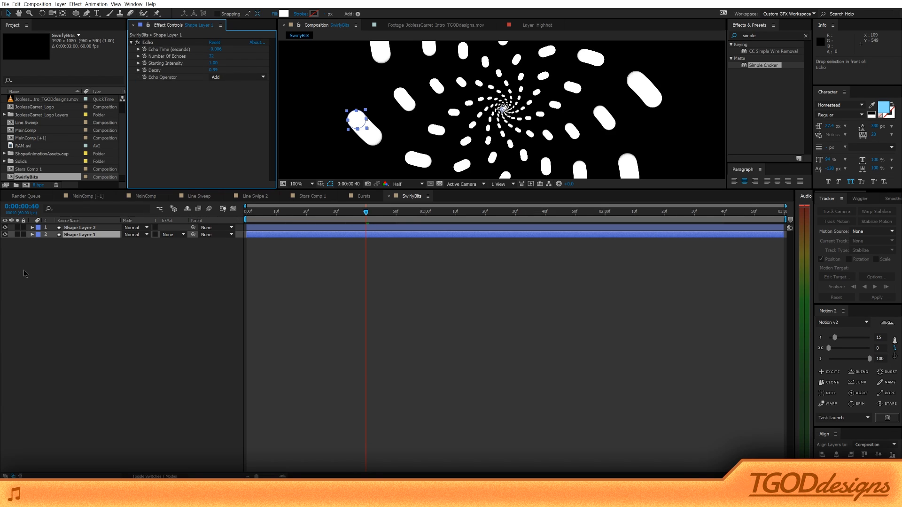
# Undo the trial fill and stroke option changes on Shape Layer 1.
pyautogui.rightClick(86, 237)
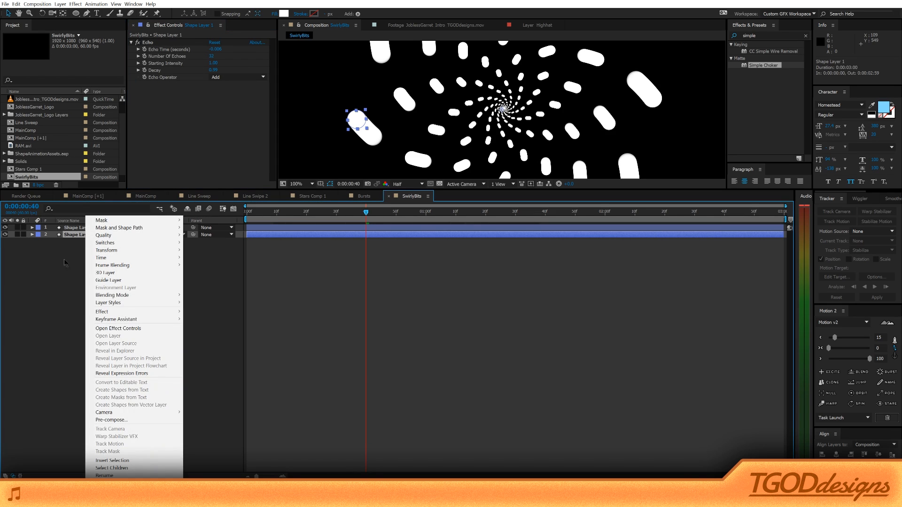
pyautogui.click(76, 251)
pyautogui.click(60, 272)
pyautogui.hotkey('alt', 'Tab')
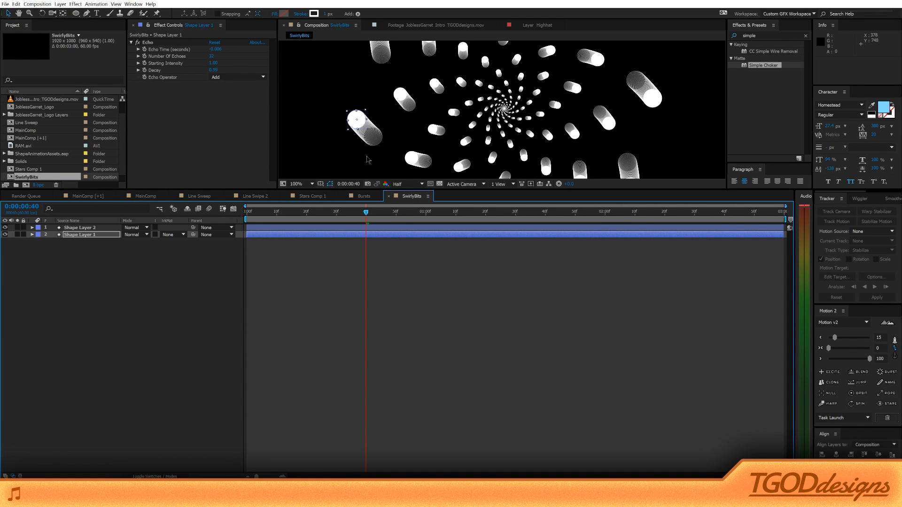
pyautogui.hotkey('ctrl', 'z')
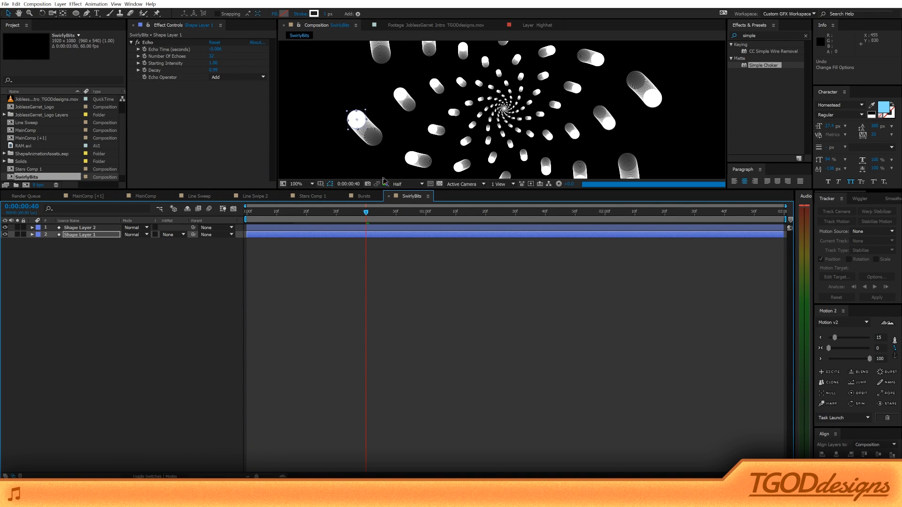
# Review the solid white Echo trails by scrubbing to around frame 44 and playing the animation.
pyautogui.click(382, 282)
pyautogui.click(379, 206)
pyautogui.click(378, 212)
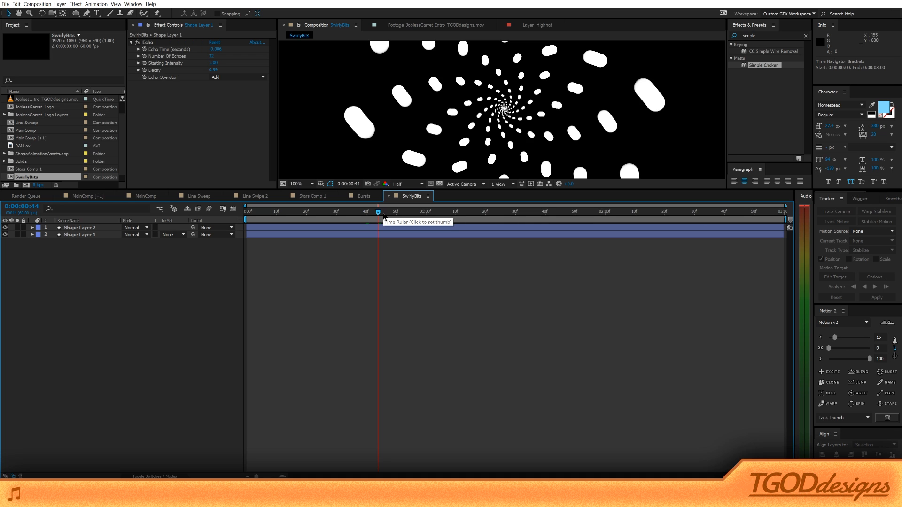
pyautogui.press('space')
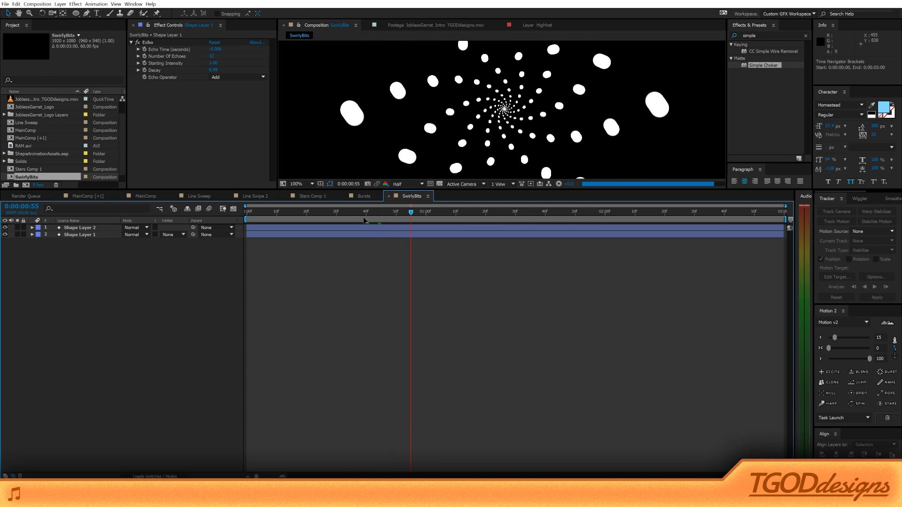
pyautogui.click(344, 219)
pyautogui.moveTo(345, 220); pyautogui.dragTo(297, 228)
# Color Shape Layer 1's Echo trails blue with a blue shape fill and a Fill effect placed after Echo.
pyautogui.click(93, 236)
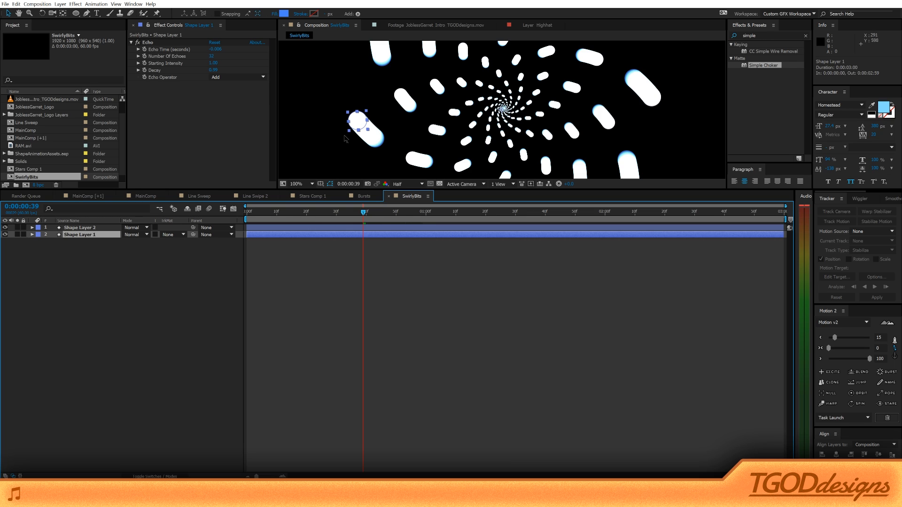
pyautogui.click(75, 227)
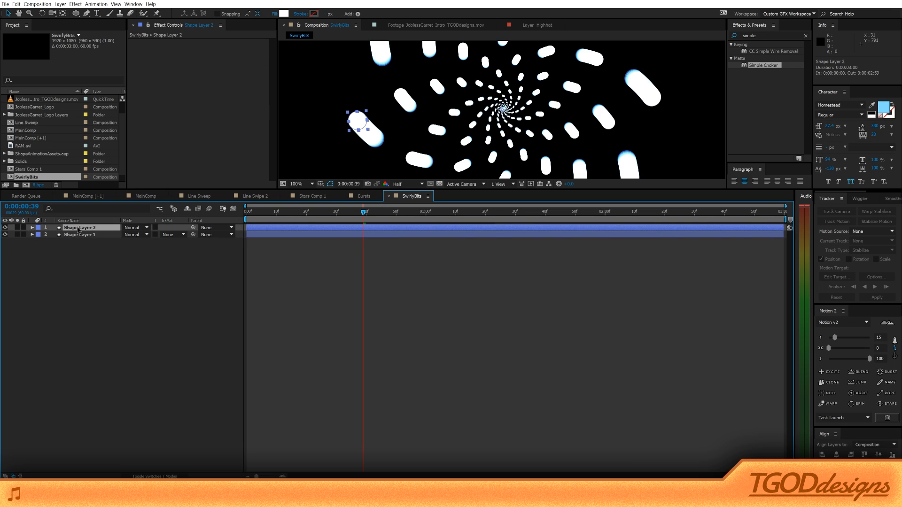
pyautogui.click(79, 235)
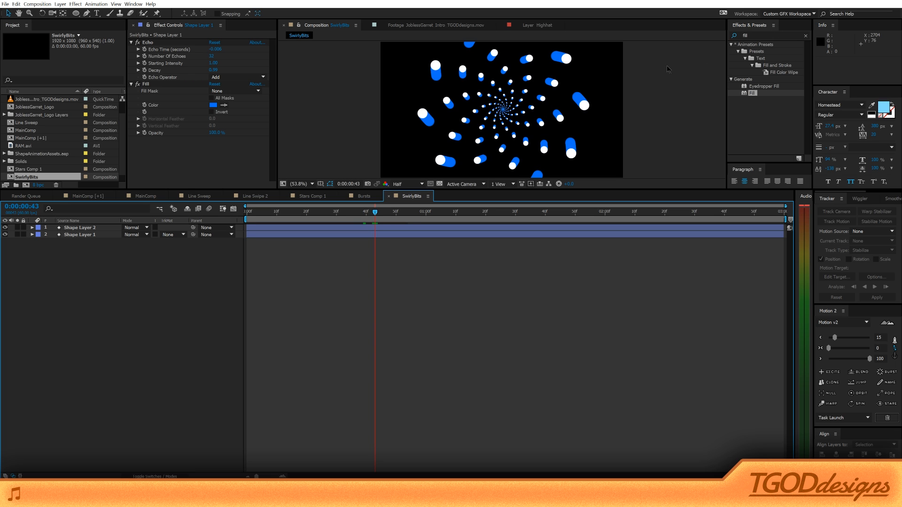
pyautogui.click(136, 197)
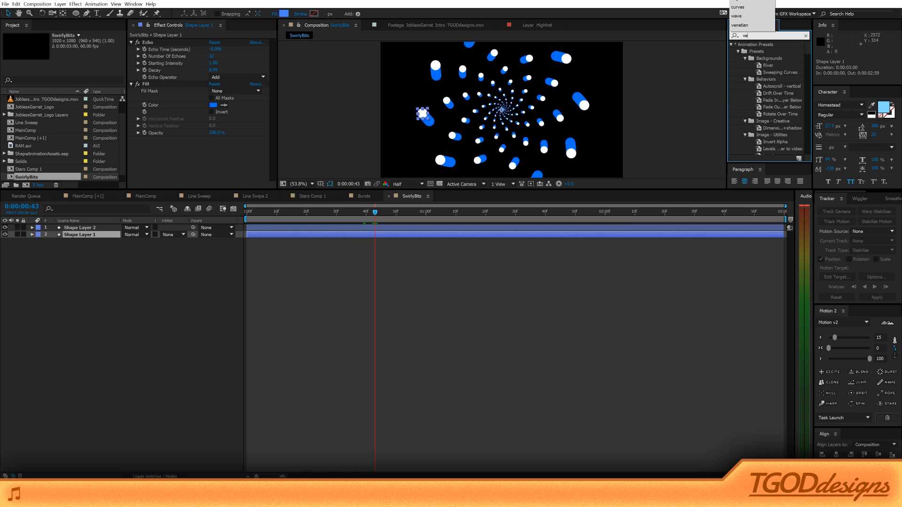
# Apply Venetian Blinds to Shape Layer 1 with 50% Transition Completion, 45° Direction and a Width of 25.
pyautogui.write('ne')
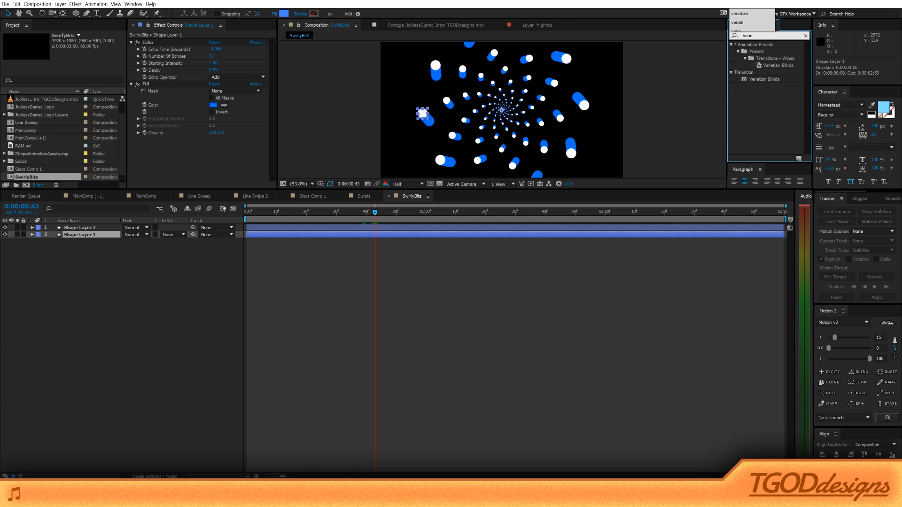
pyautogui.moveTo(771, 79); pyautogui.dragTo(220, 164)
pyautogui.click(212, 147)
pyautogui.write('50')
pyautogui.press('Return')
pyautogui.click(211, 177)
pyautogui.write('50')
pyautogui.press('Return')
pyautogui.click(211, 179)
pyautogui.write('25')
pyautogui.press('Return')
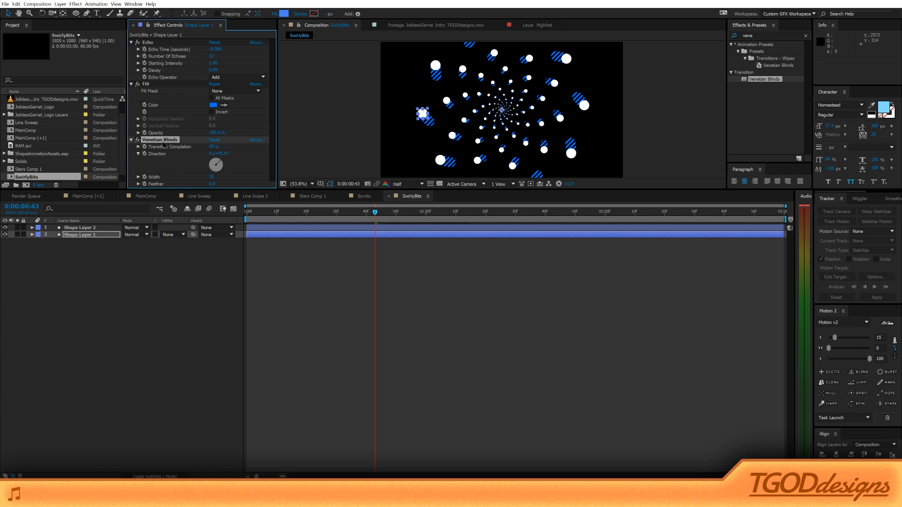
# Duplicate the Venetian Blinds effect, turn the copy's Direction to -45°, and preview the dotted trails.
pyautogui.hotkey('ctrl', 'd')
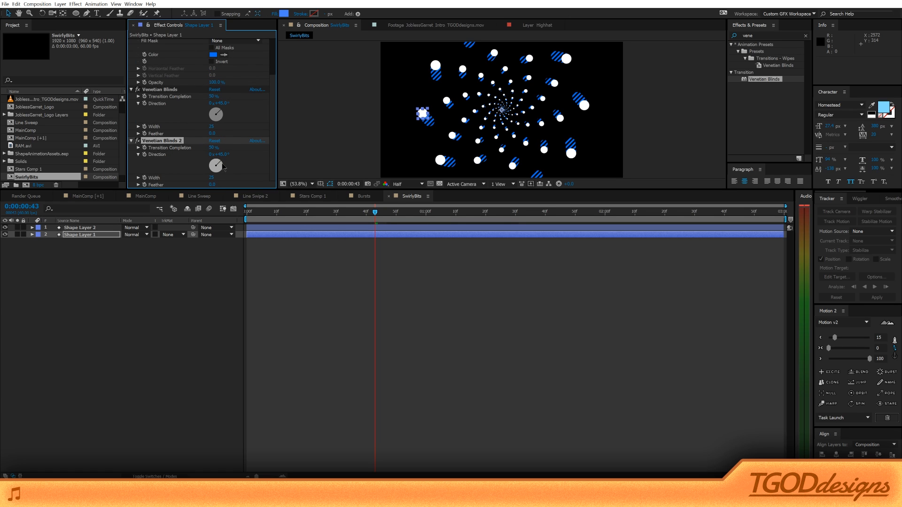
pyautogui.moveTo(218, 165); pyautogui.dragTo(213, 168)
pyautogui.click(274, 212)
pyautogui.press('space')
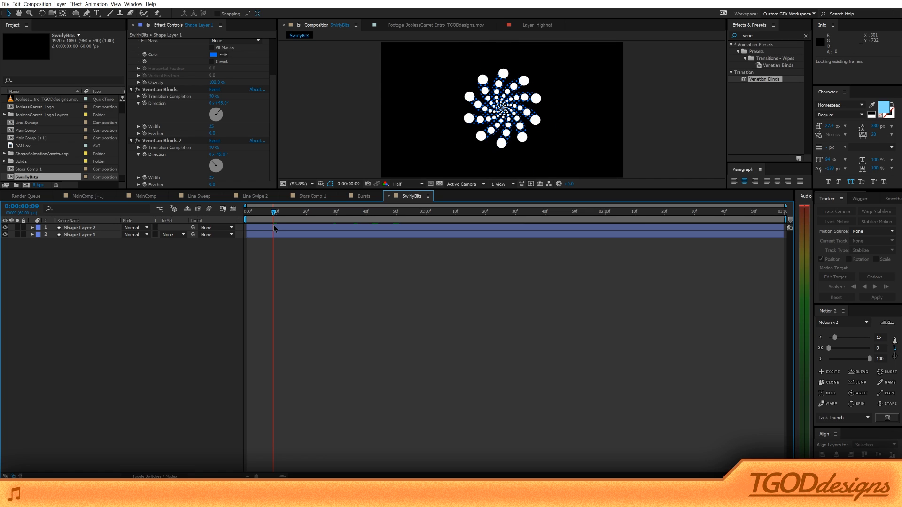
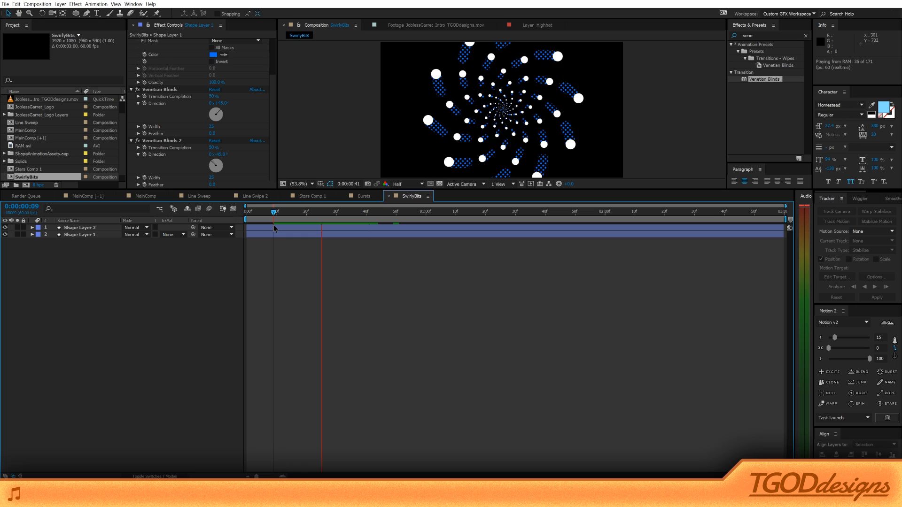
pyautogui.press('space')
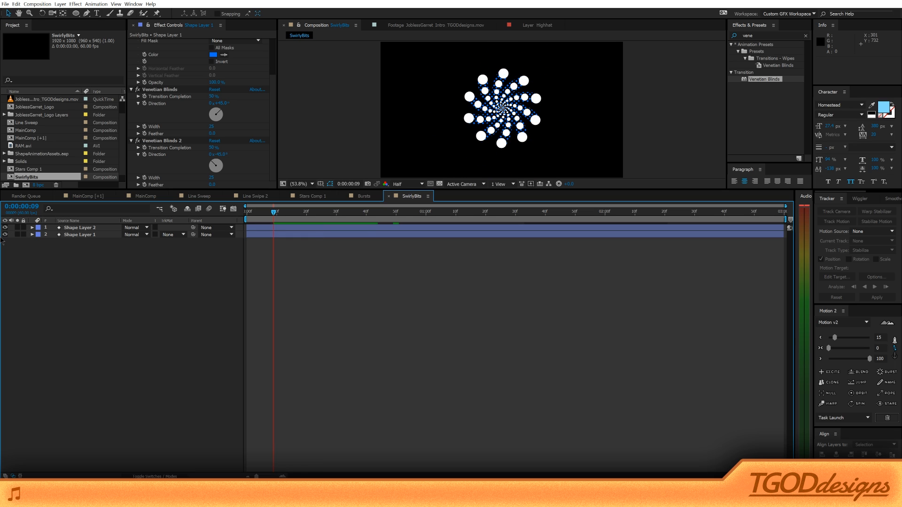
# Delete Shape Layer 1, and remove Repeater 2 from Shape Layer 2.
pyautogui.click(88, 236)
pyautogui.press('Delete')
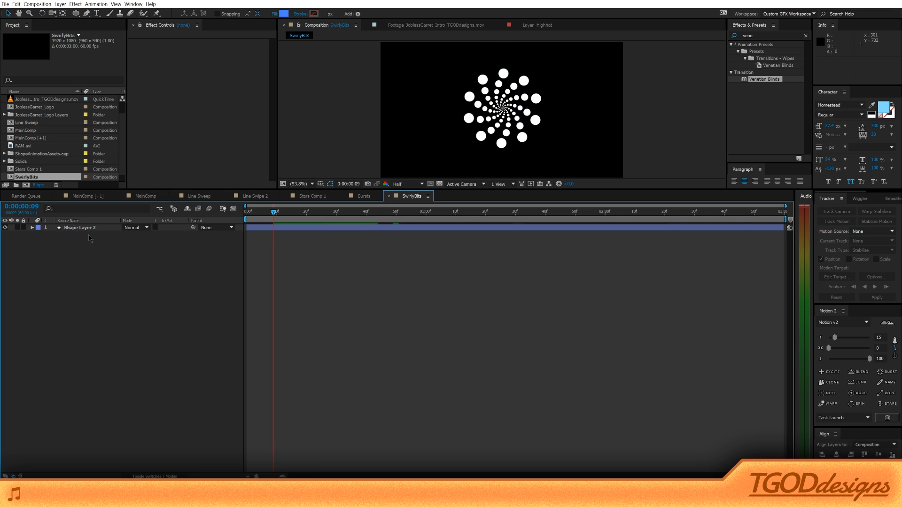
pyautogui.click(85, 228)
pyautogui.press('u')
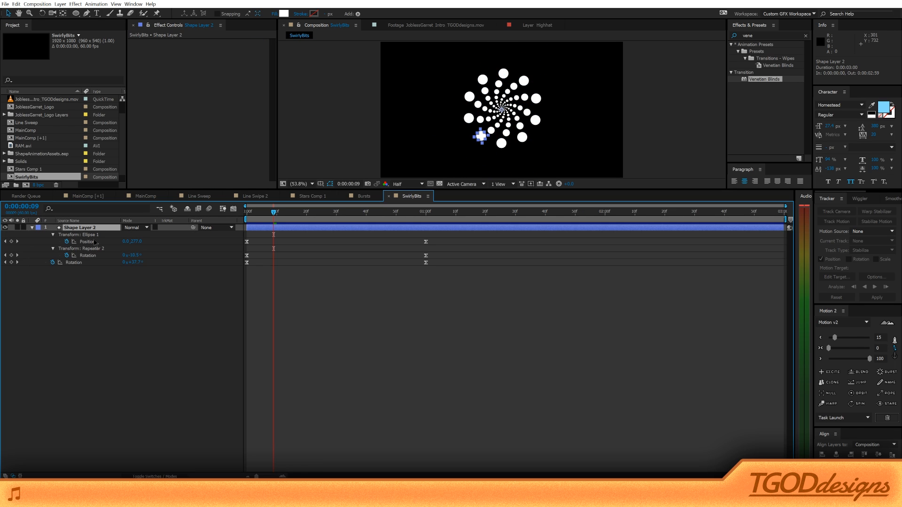
pyautogui.press('u')
pyautogui.press('u')
pyautogui.click(67, 342)
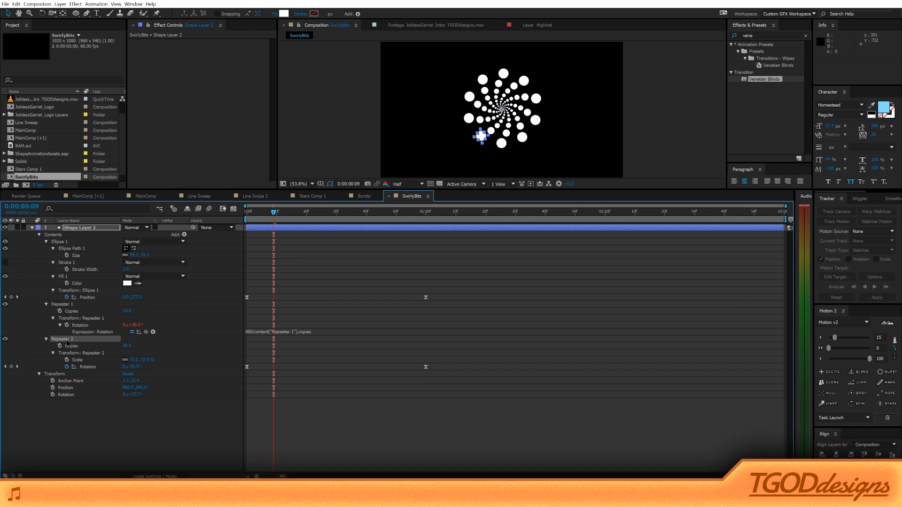
pyautogui.press('Delete')
# Preview Shape Layer 2's single expanding ring from the start, and collapse the Ellipse 1 group.
pyautogui.press('space')
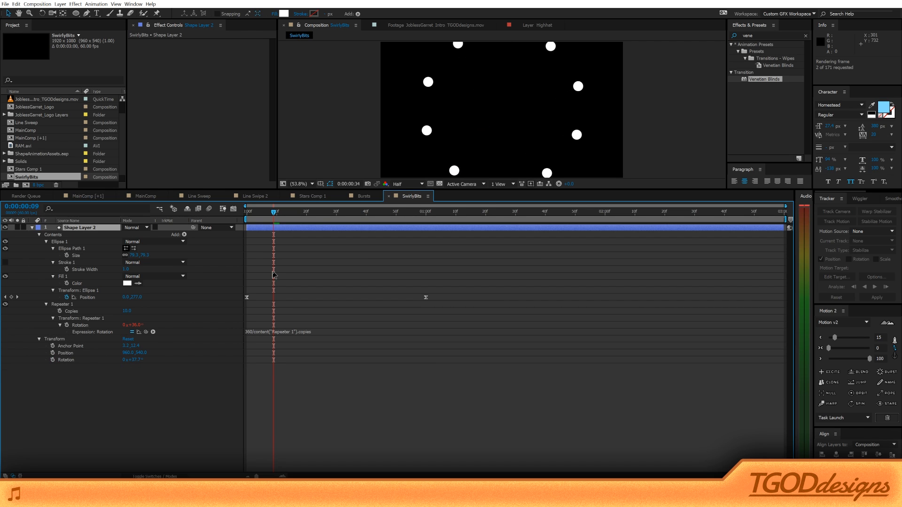
pyautogui.press('space')
pyautogui.press('Home')
pyautogui.press('space')
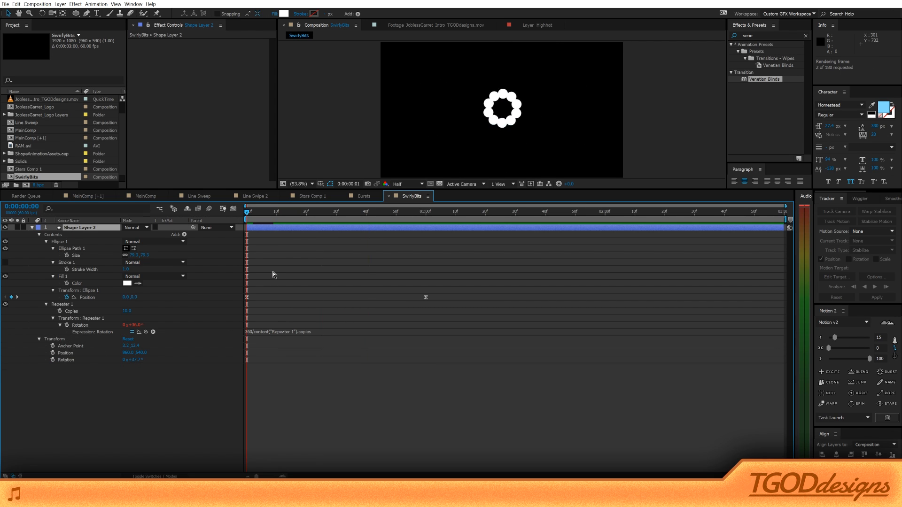
pyautogui.click(60, 241)
pyautogui.click(46, 242)
pyautogui.click(46, 242)
pyautogui.click(46, 242)
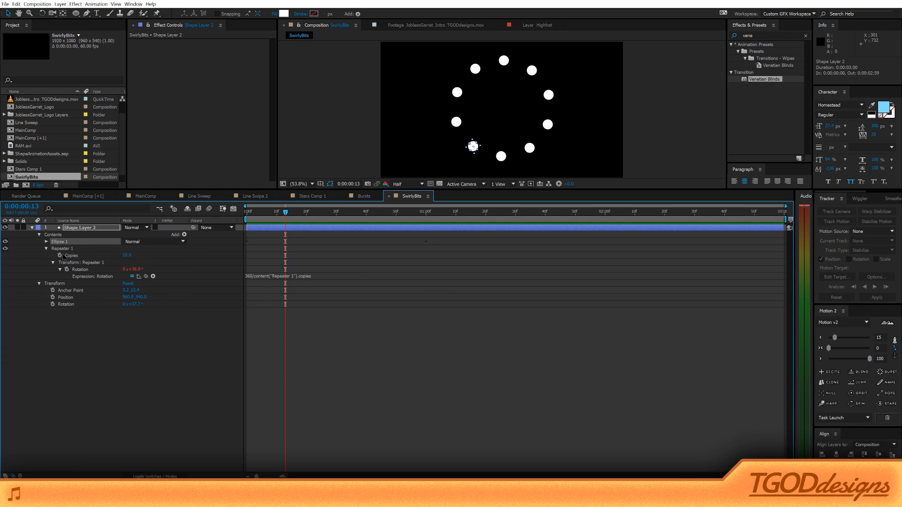
# Keyframe Ellipse 1's Scale from 0% at the start up to 100% and back to 0% at 0:00:01:00, ease the keyframes, and preview.
pyautogui.click(53, 262)
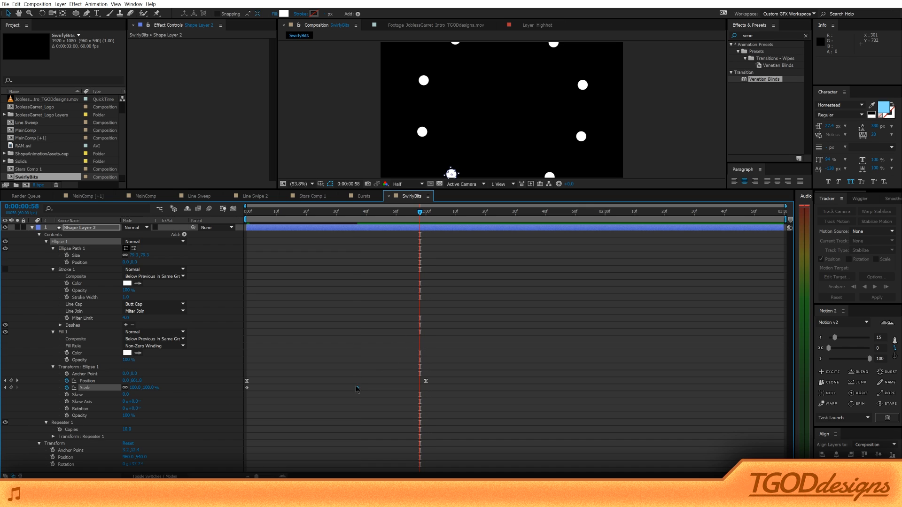
pyautogui.click(360, 388)
pyautogui.moveTo(409, 394); pyautogui.dragTo(413, 394)
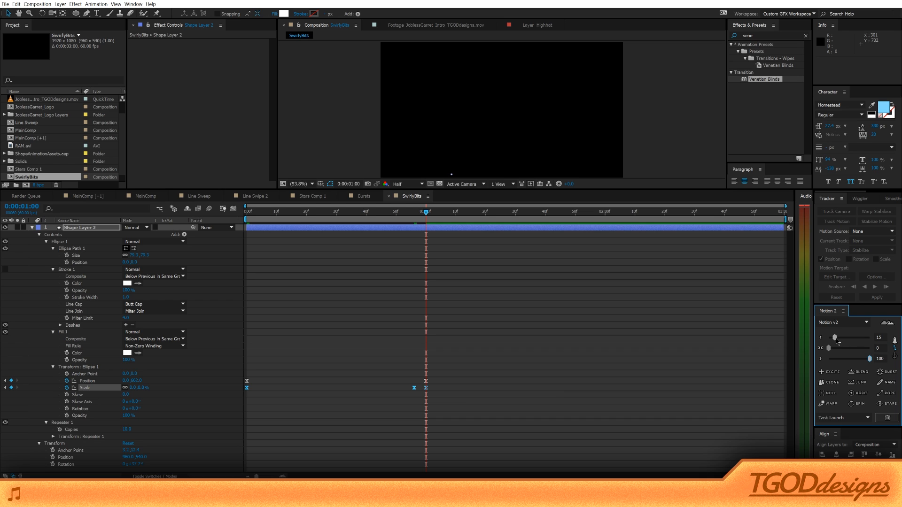
pyautogui.click(531, 326)
pyautogui.press('Home')
pyautogui.press('space')
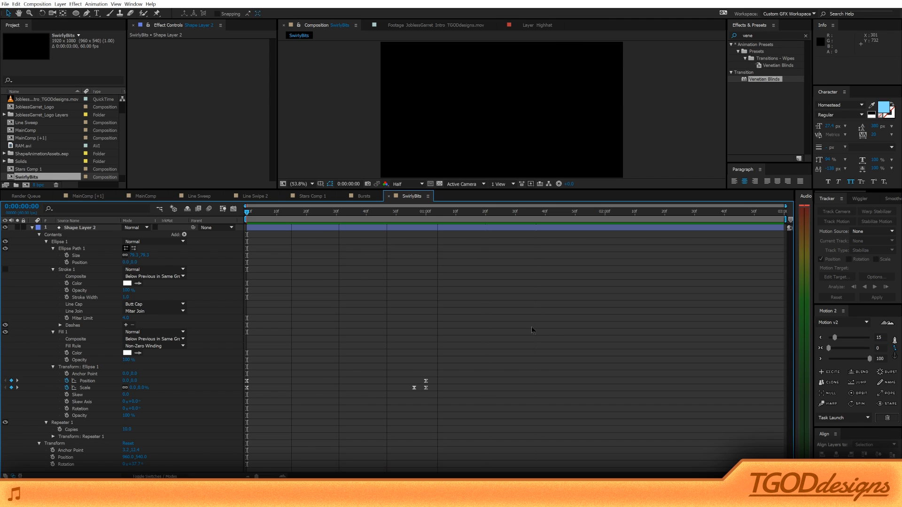
# Shift Ellipse 1's middle Scale keyframe earlier, set the Motion 2 ease slider to 42, and scrub through the shrinking circles.
pyautogui.press('space')
pyautogui.moveTo(247, 213); pyautogui.dragTo(421, 235)
pyautogui.rightClick(416, 391)
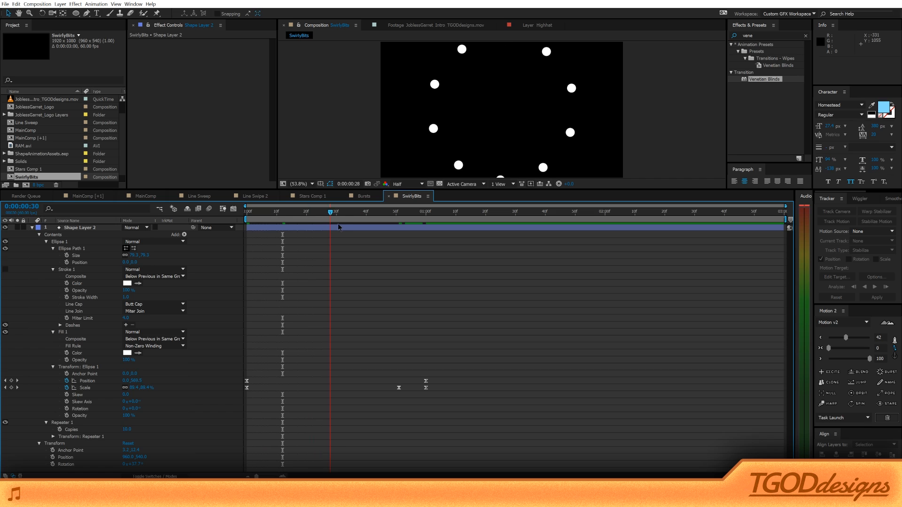
pyautogui.moveTo(339, 226); pyautogui.dragTo(373, 237)
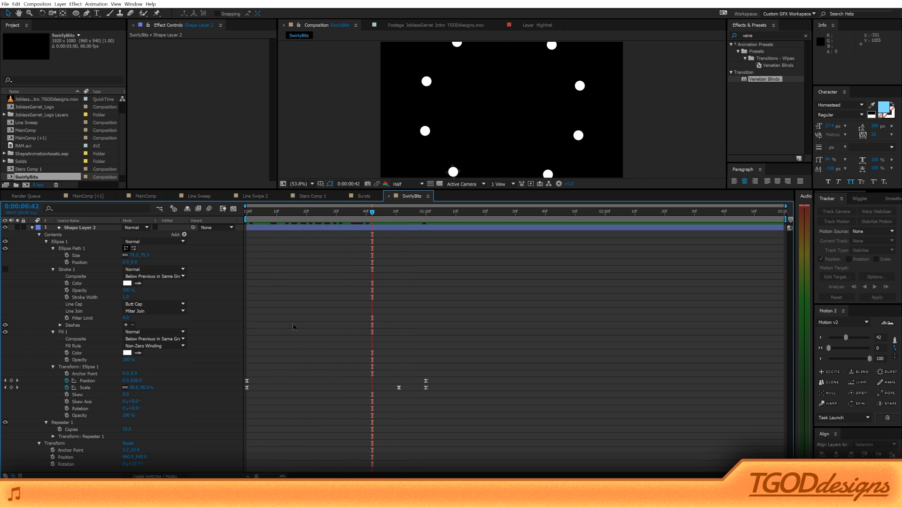
# Find the Echo effect in the effects library and apply it to Shape Layer 2.
pyautogui.click(286, 231)
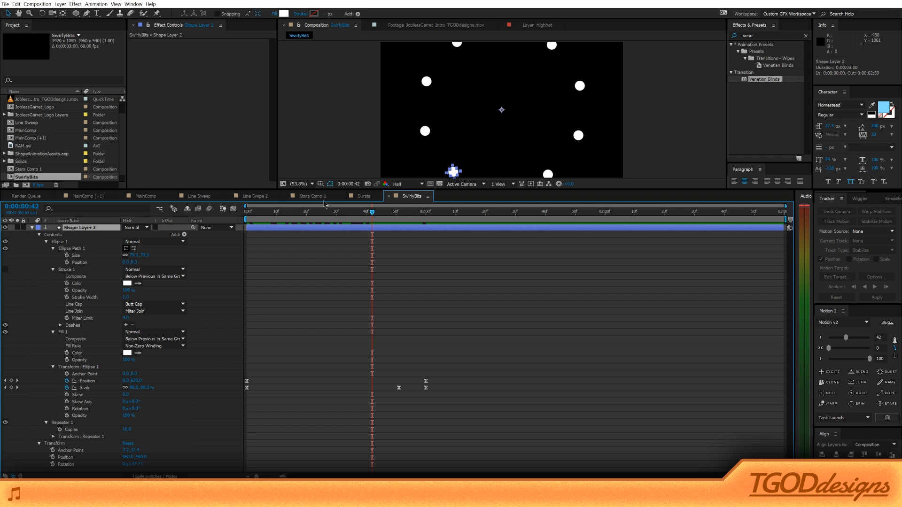
pyautogui.click(761, 35)
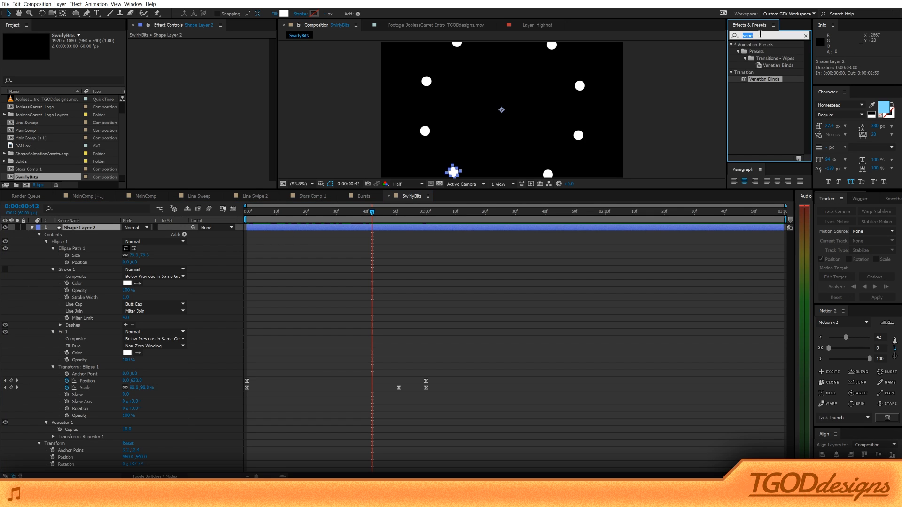
pyautogui.write('echo')
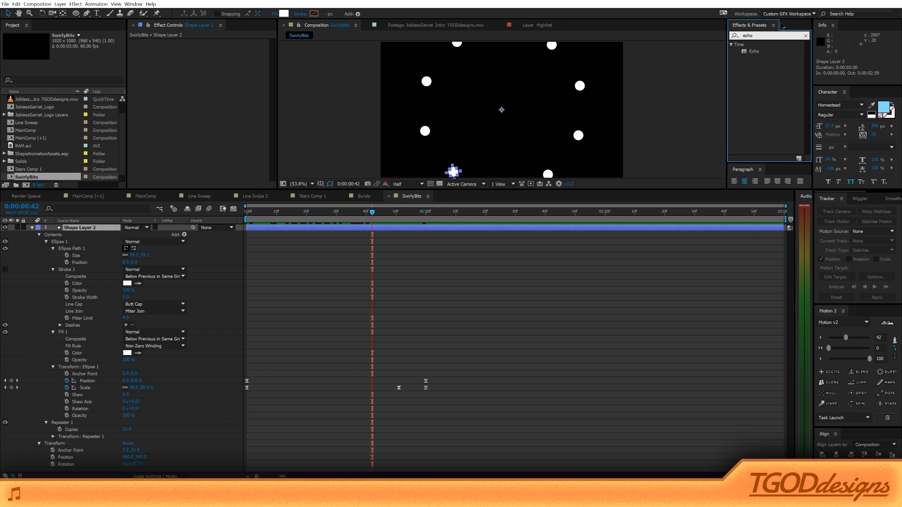
pyautogui.moveTo(754, 51); pyautogui.dragTo(402, 102)
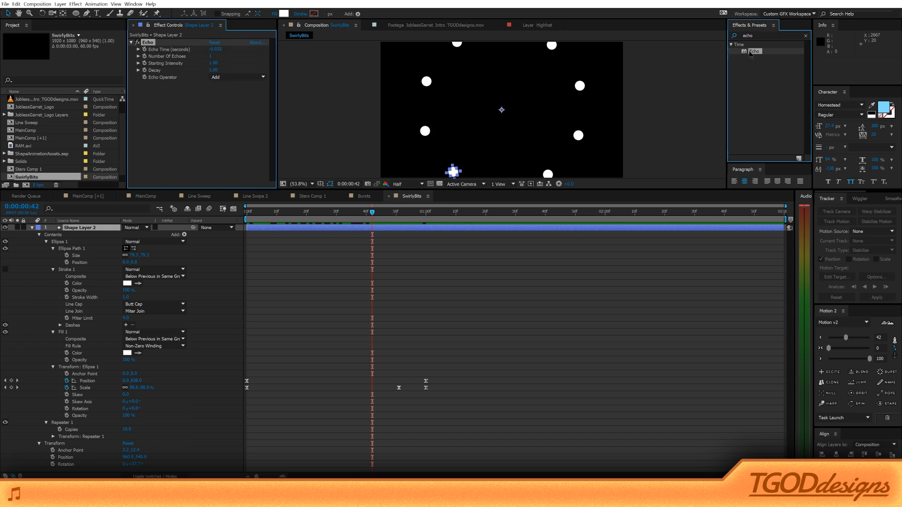
# Set Shape Layer 2's Echo Time to -0.006 seconds, and try 16 echoes before settling on 32.
pyautogui.click(217, 49)
pyautogui.write('-0')
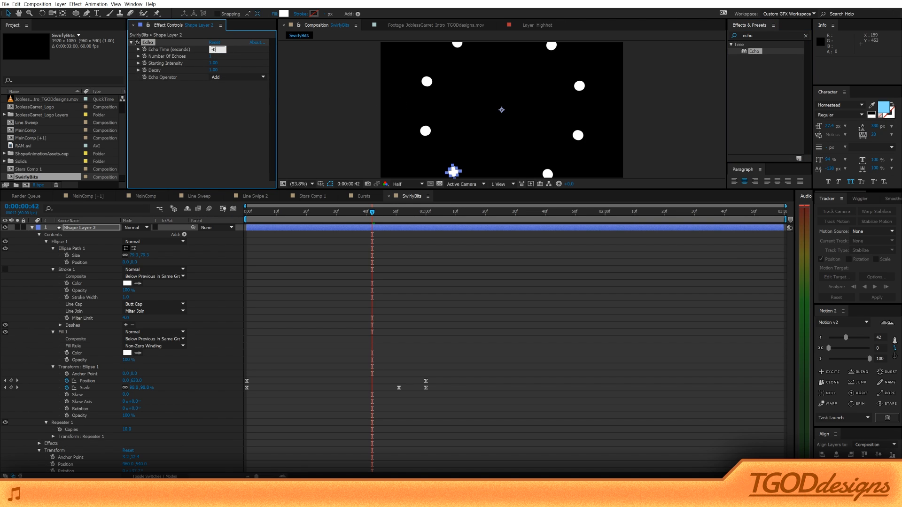
pyautogui.write('.006')
pyautogui.press('Tab')
pyautogui.write('16')
pyautogui.press('Return')
pyautogui.write('.0')
pyautogui.click(212, 56)
pyautogui.write('32')
pyautogui.press('Return')
pyautogui.click(216, 49)
pyautogui.write('0.006')
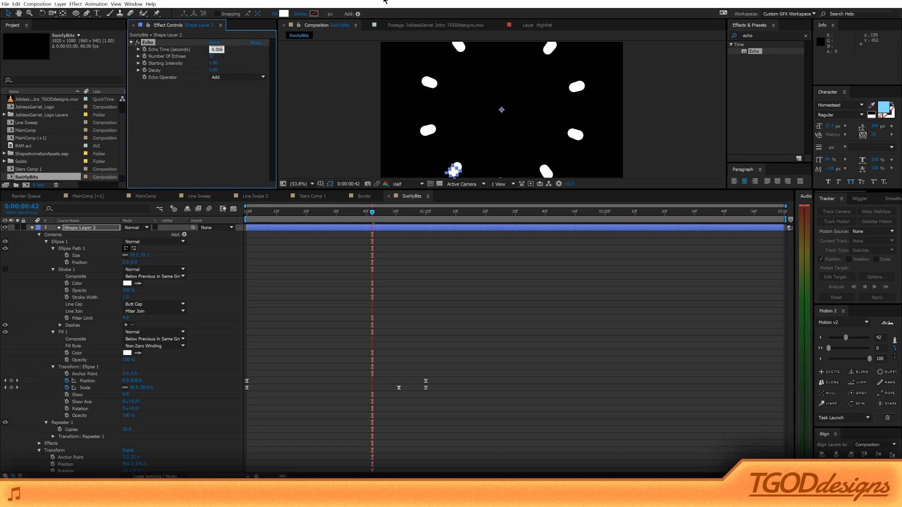
pyautogui.press('Return')
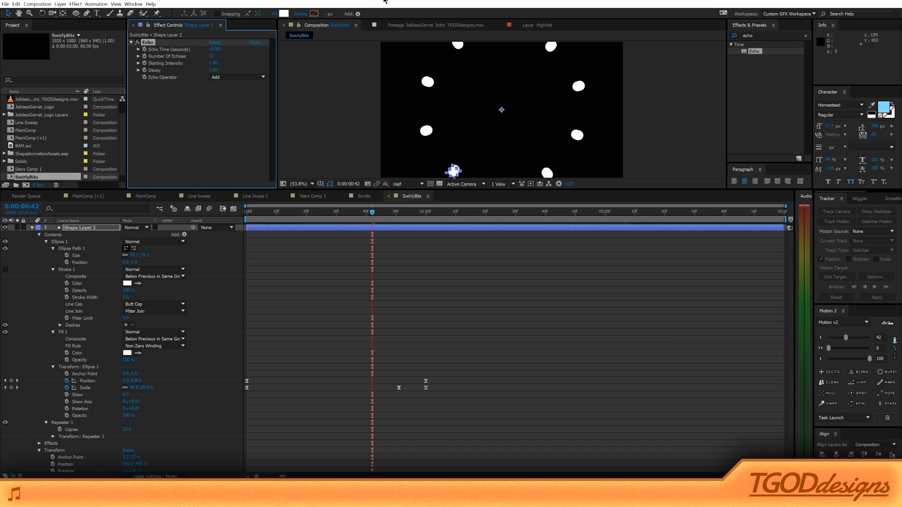
# Try other Echo Time values on Shape Layer 2, ending with -0.012 seconds, and scrub through the opening frames.
pyautogui.click(217, 49)
pyautogui.write('0.003')
pyautogui.write('2')
pyautogui.press('Return')
pyautogui.click(216, 50)
pyautogui.write('-0.012')
pyautogui.moveTo(256, 214); pyautogui.dragTo(302, 216)
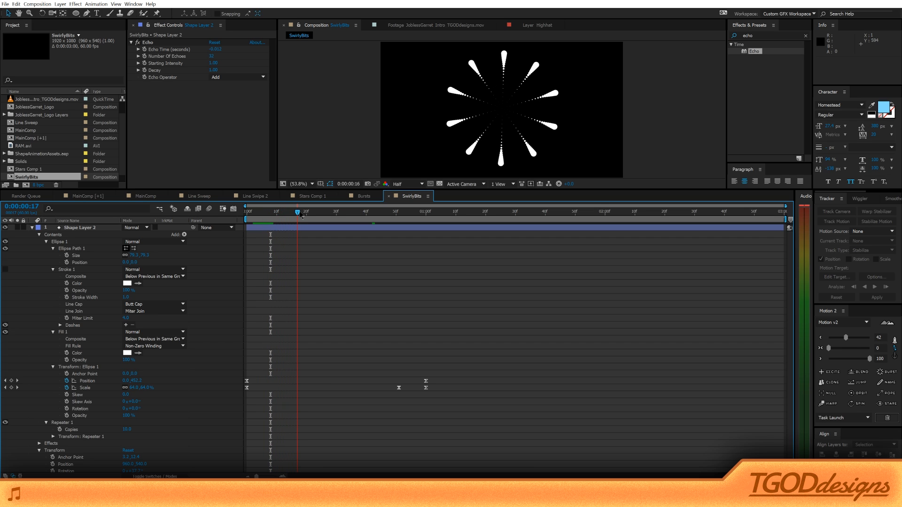
# Set the Echo Time to -0.006 seconds for smoother trails, and preview the burst from the start.
pyautogui.click(218, 49)
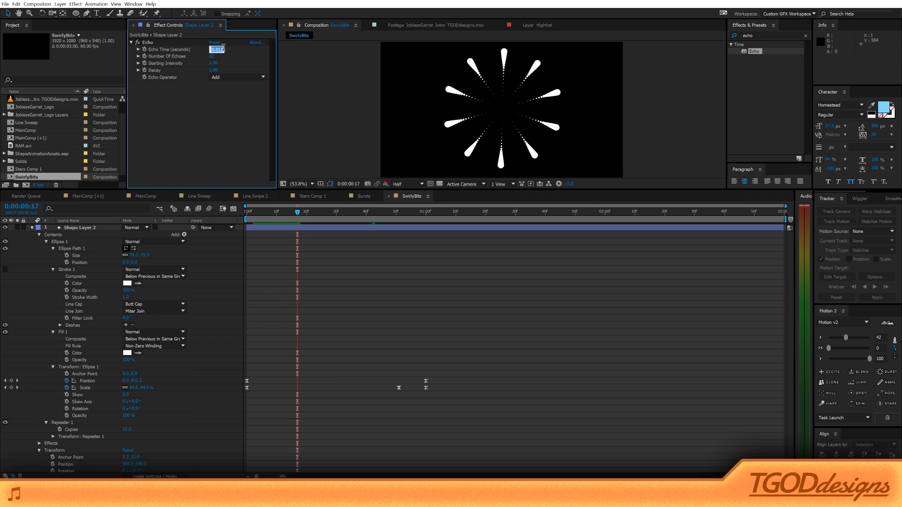
pyautogui.write('0.012-0.006')
pyautogui.press('Return')
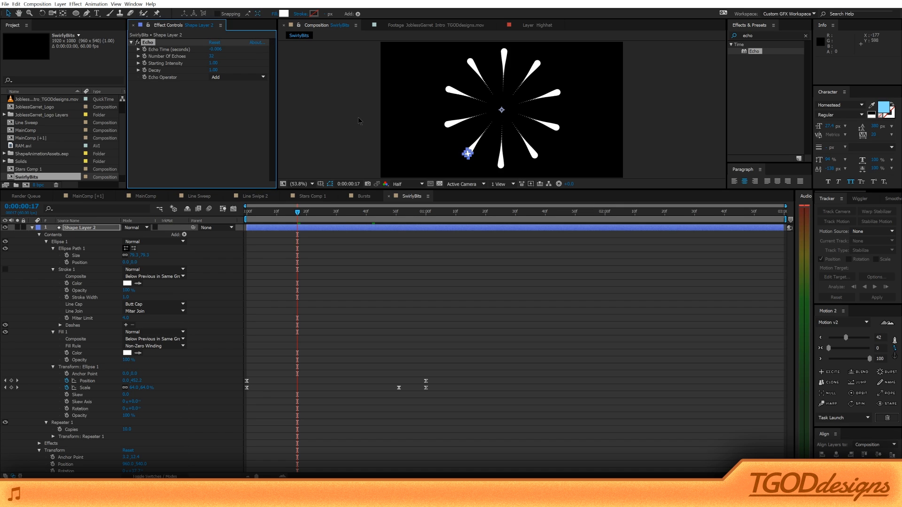
pyautogui.moveTo(397, 214); pyautogui.dragTo(448, 222)
pyautogui.press('space')
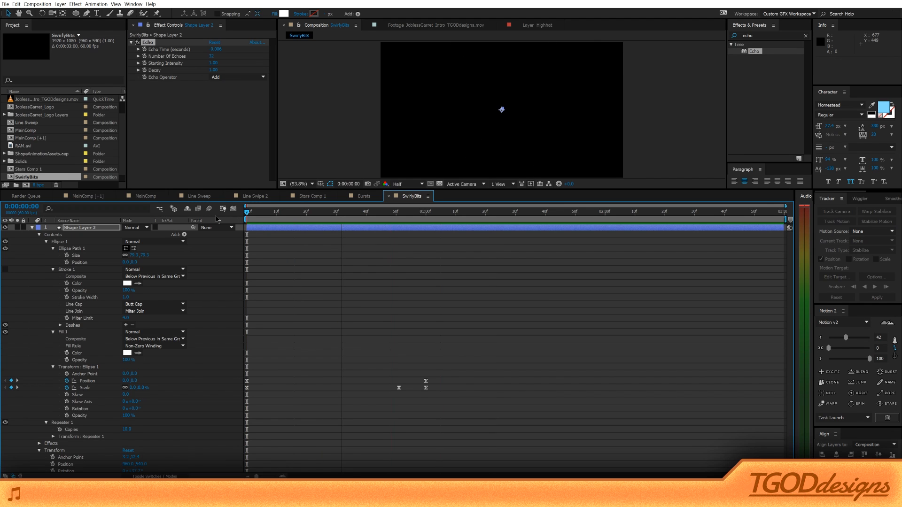
pyautogui.press('space')
# Open MainComp and examine the burst trails behind the logo frame by frame around 0:00:11:30.
pyautogui.click(141, 195)
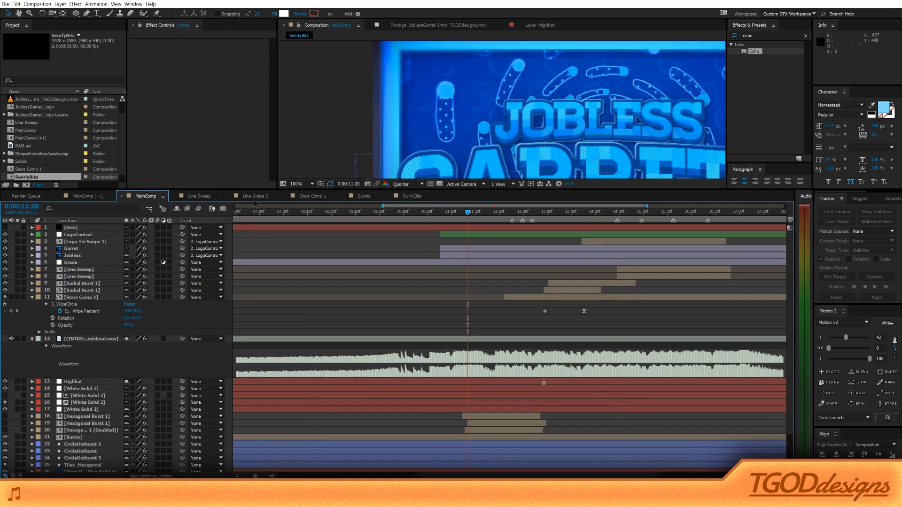
pyautogui.click(475, 214)
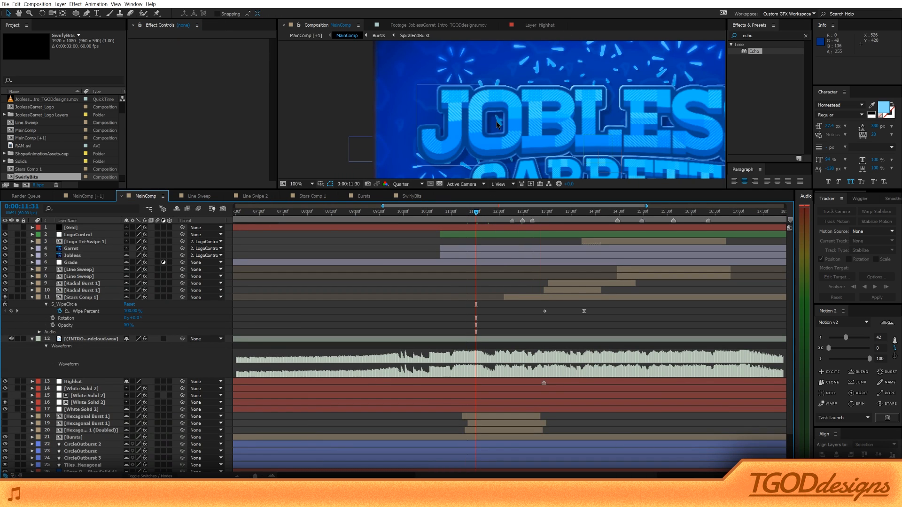
pyautogui.press('pageup')
pyautogui.press('pageup')
pyautogui.press('pageup')
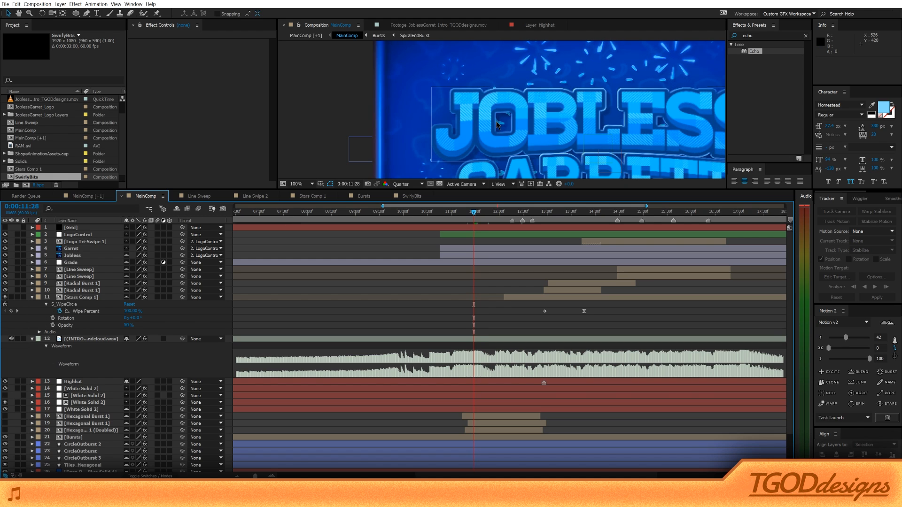
pyautogui.press('pageup')
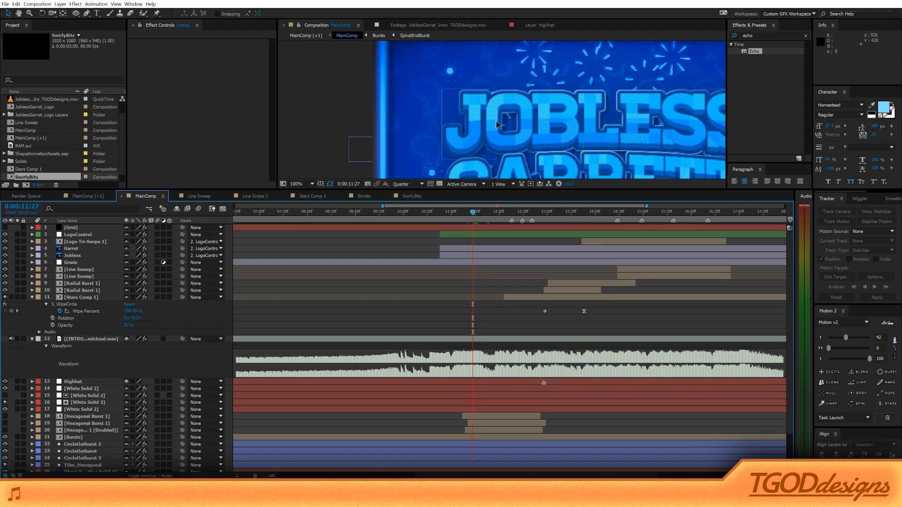
pyautogui.press('pagedown')
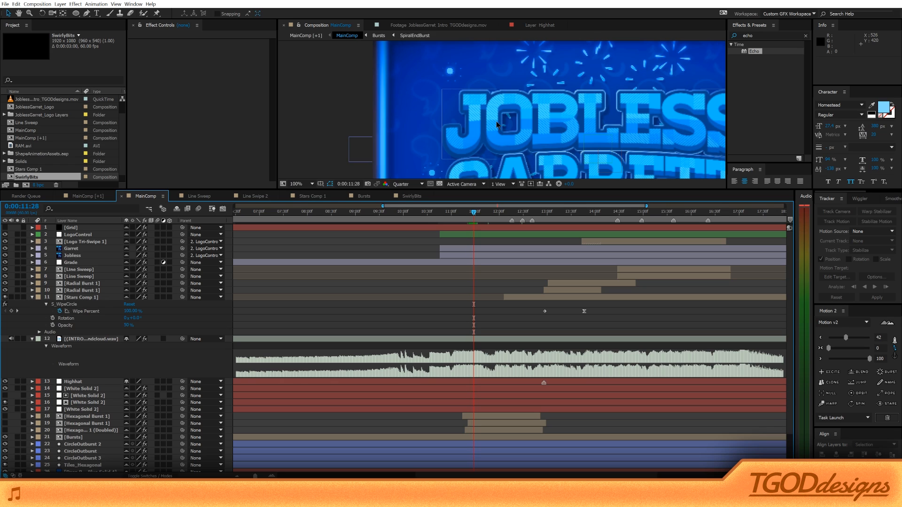
pyautogui.press('pagedown')
pyautogui.press('pagedown')
pyautogui.press('pagedown')
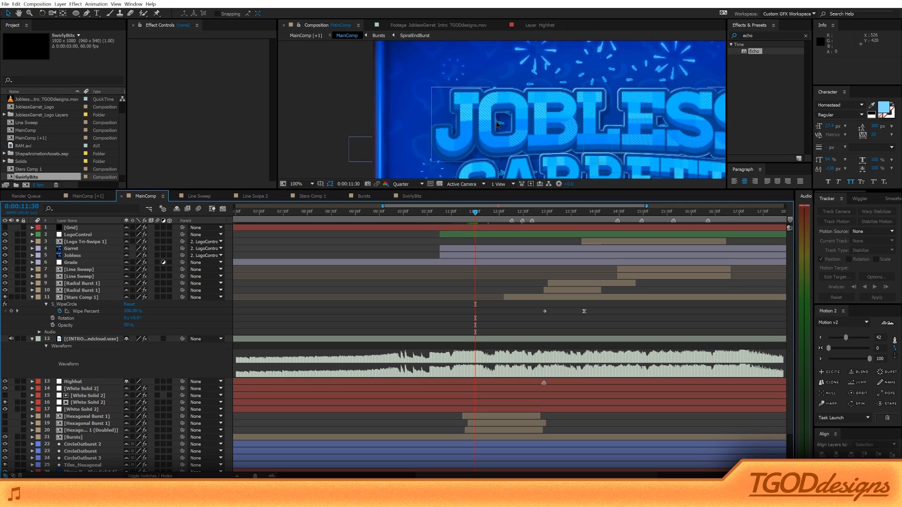
pyautogui.press('pagedown')
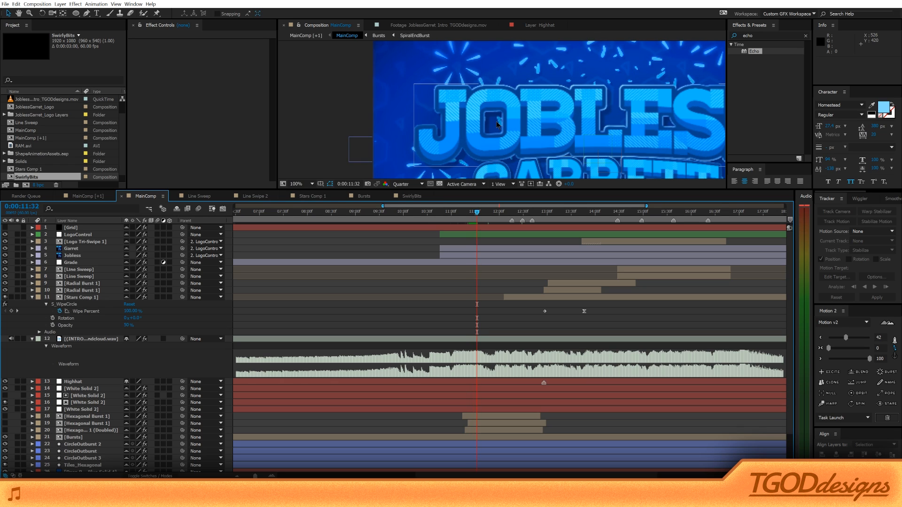
pyautogui.press('pagedown')
pyautogui.press('pagedown')
pyautogui.press('pagedown')
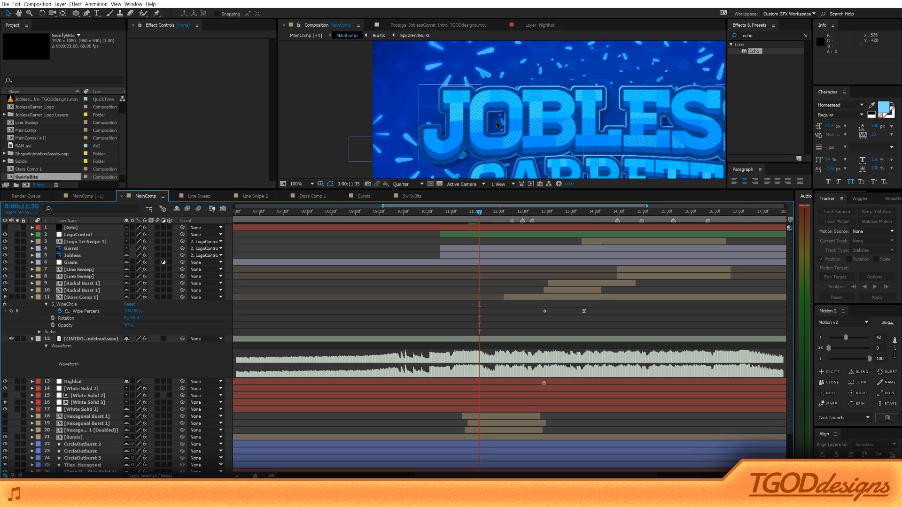
pyautogui.press('pagedown')
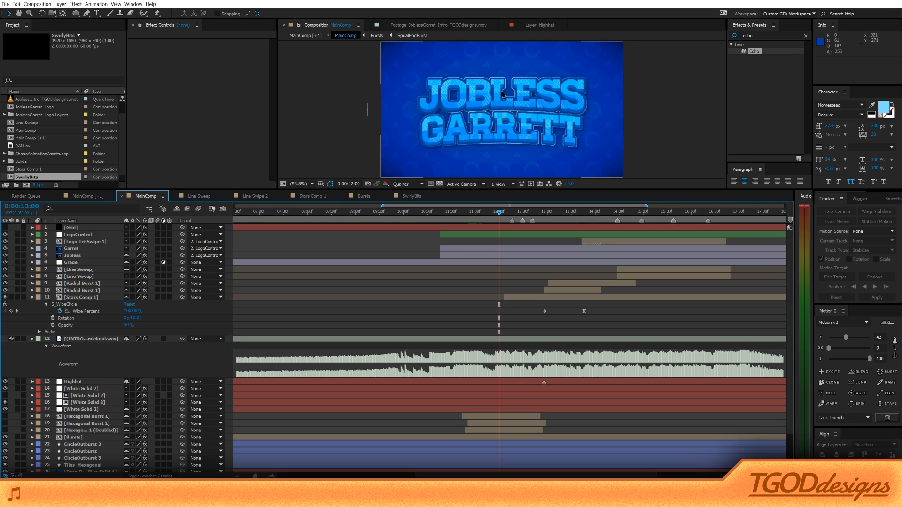
# At 0:00:12:37, try removing the Garret layer's CC Light Sweep Center expression and moving the sweep across the text, and undo both changes.
pyautogui.click(529, 215)
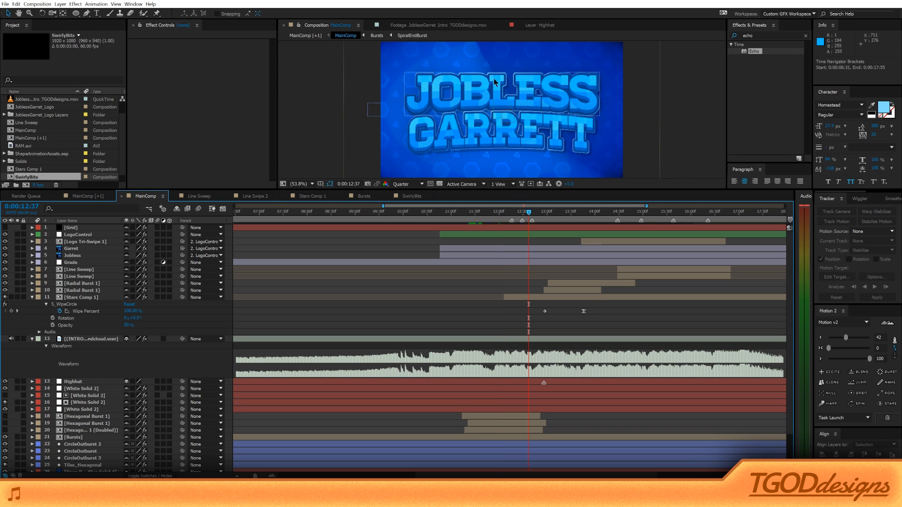
pyautogui.click(405, 111)
pyautogui.click(132, 91)
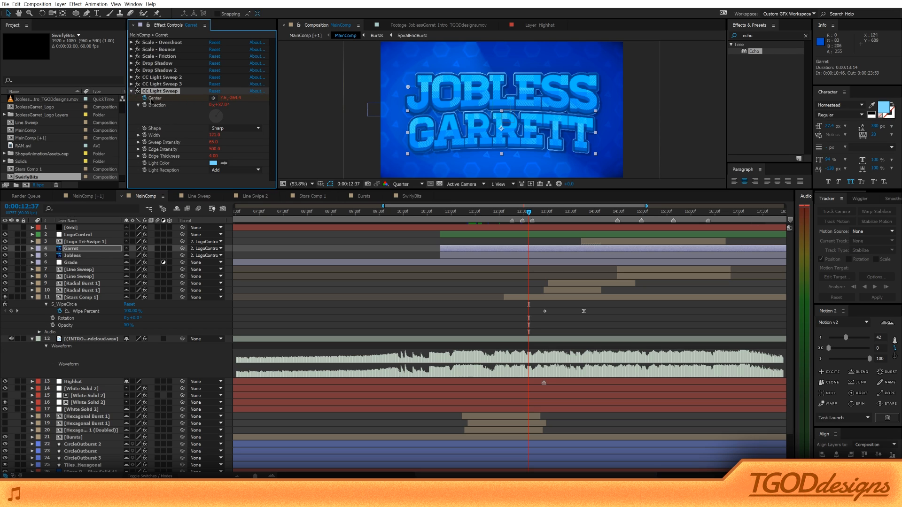
pyautogui.keyDown('alt'); pyautogui.click(145, 99); pyautogui.keyUp('alt')
pyautogui.moveTo(344, 86); pyautogui.dragTo(425, 98)
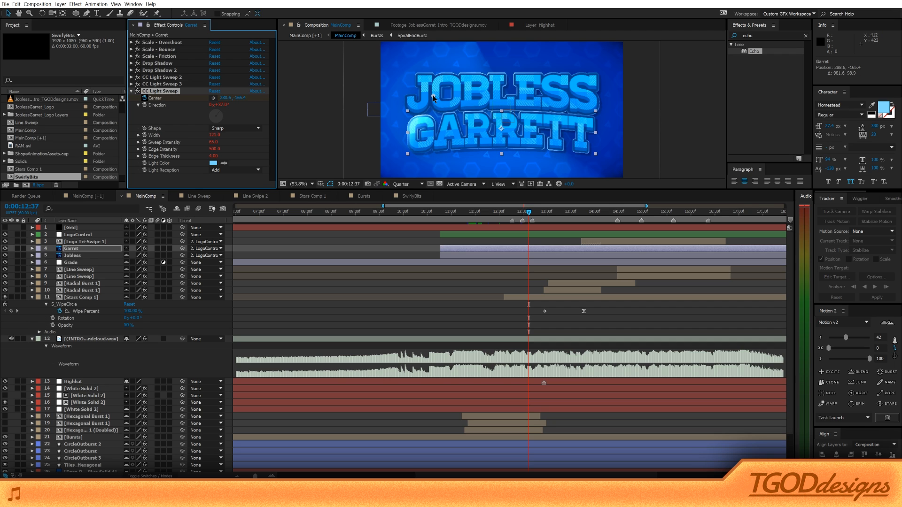
pyautogui.hotkey('ctrl', 'z')
pyautogui.hotkey('ctrl', 'z')
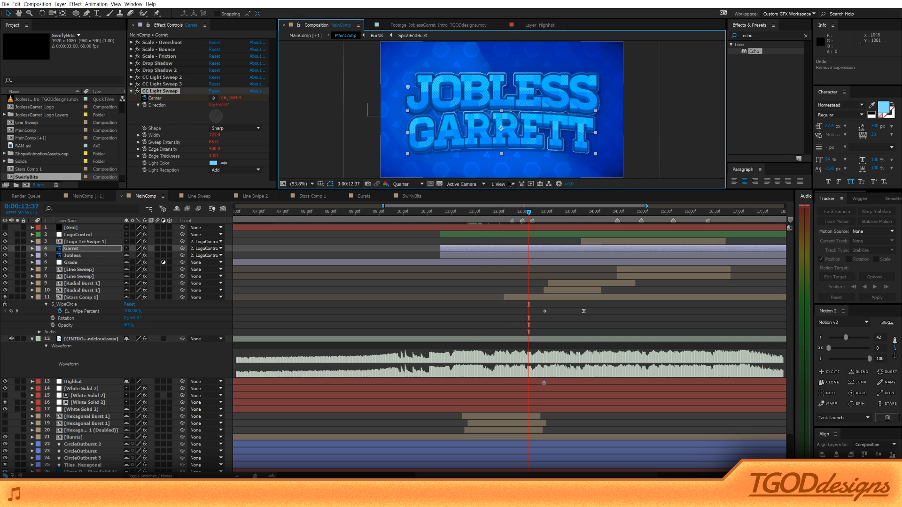
# Check the background wipe frame by frame around 0:00:12:38, and solo the Deep Royal Blue Solid 3 layer.
pyautogui.click(511, 210)
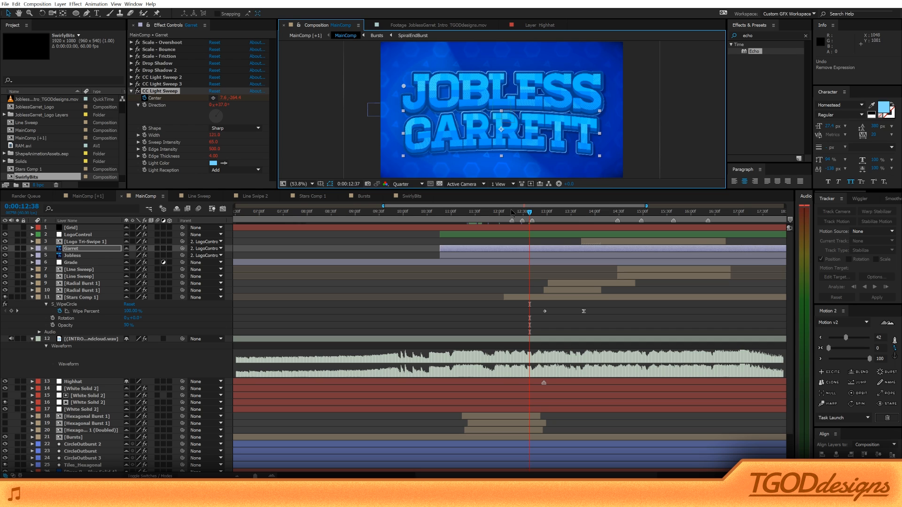
pyautogui.press('pageup')
pyautogui.press('pagedown')
pyautogui.scroll(-2, 18, 430)
pyautogui.press('pagedown')
pyautogui.press('pageup')
pyautogui.press('pagedown')
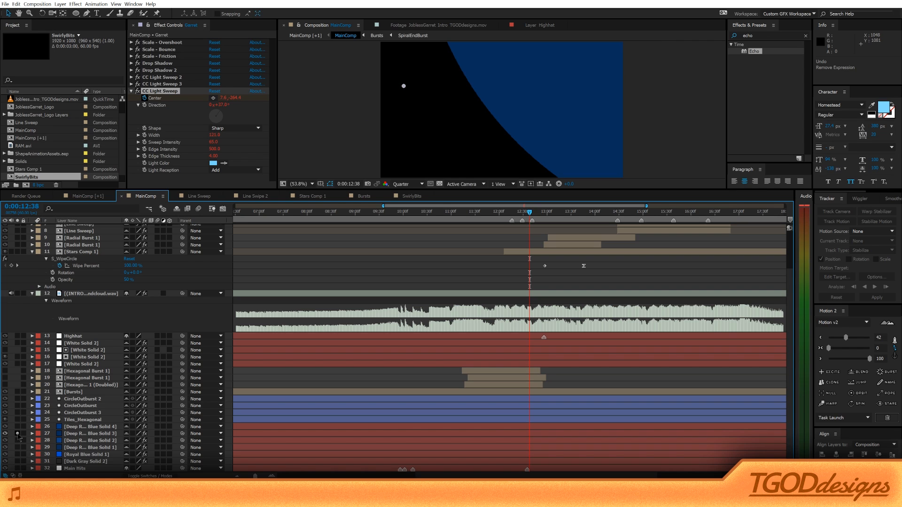
# Reveal Deep Royal Blue Solid 3's mask properties and select Mask Expansion to inspect the circular mask outside the frame.
pyautogui.click(81, 435)
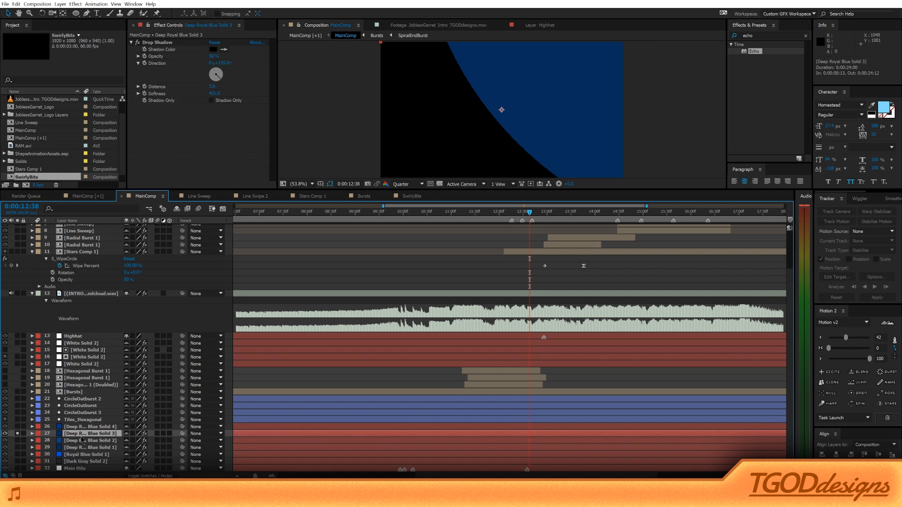
pyautogui.press('m')
pyautogui.press('m')
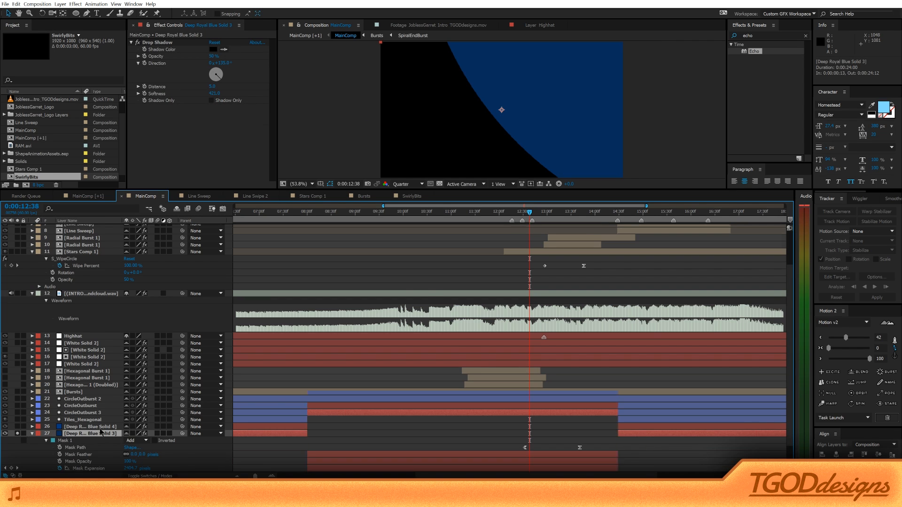
pyautogui.scroll(-2, 512, 412)
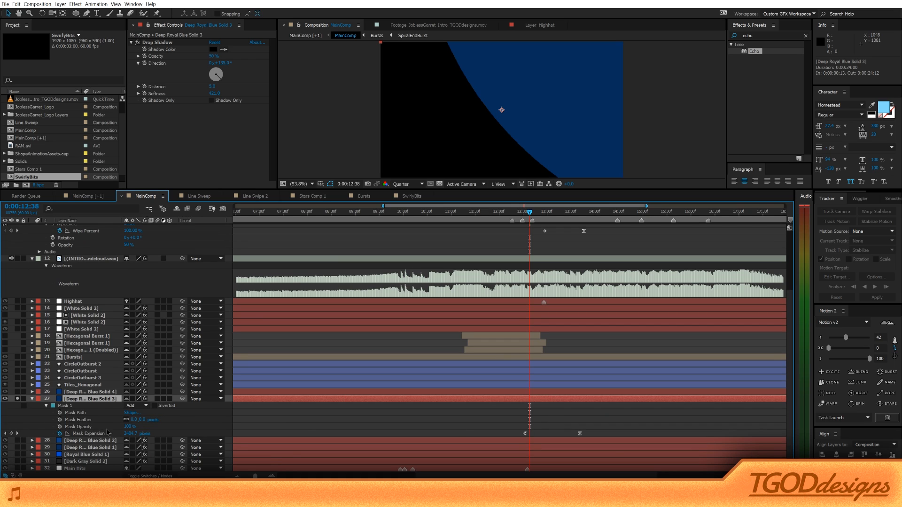
pyautogui.click(106, 432)
pyautogui.scroll(-5, 504, 105)
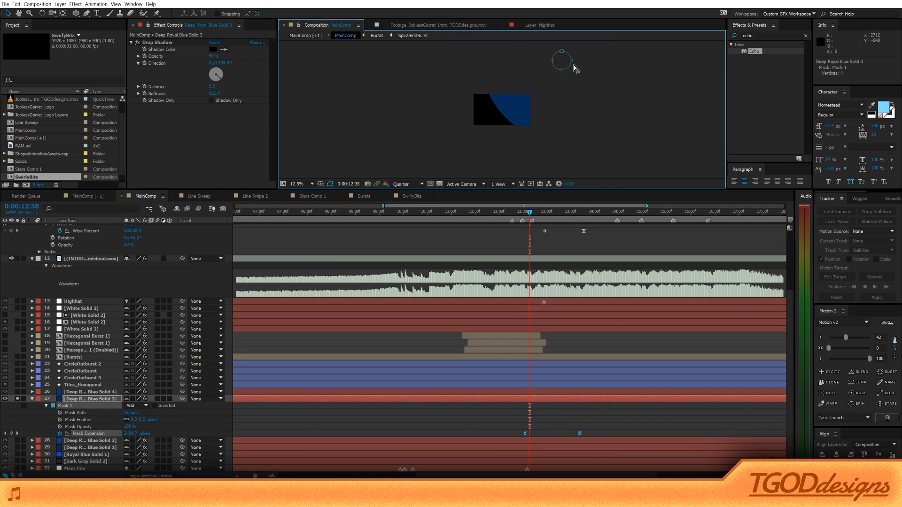
# Fit the full frame in view and scrub Deep Royal Blue Solid 3's circular mask wipe up to 0:00:12:50.
pyautogui.scroll(6, 558, 59)
pyautogui.press(',')
pyautogui.press(',')
pyautogui.moveTo(529, 213)
pyautogui.mouseDown()
pyautogui.moveTo(545, 221)
pyautogui.moveTo(524, 222)
pyautogui.moveTo(538, 224)
pyautogui.mouseUp()
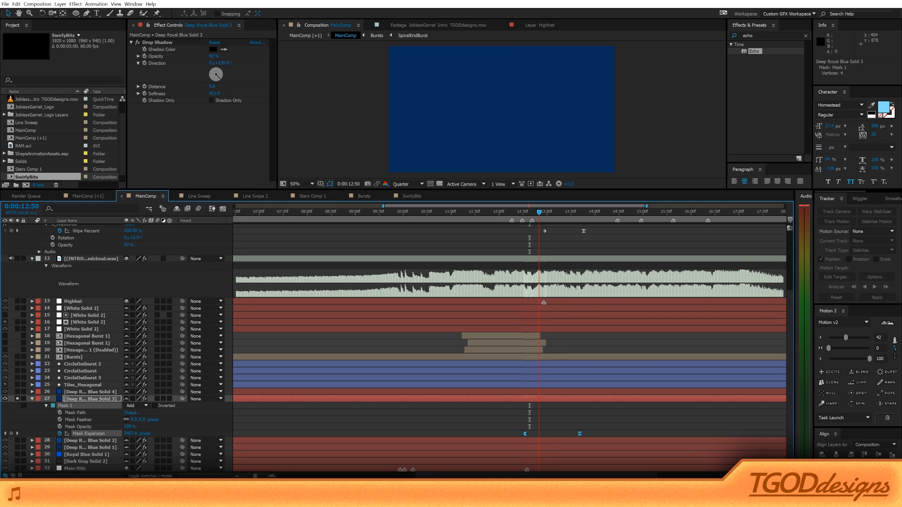
pyautogui.moveTo(517, 424)
pyautogui.mouseDown()
pyautogui.moveTo(595, 436)
pyautogui.moveTo(516, 434)
pyautogui.mouseUp()
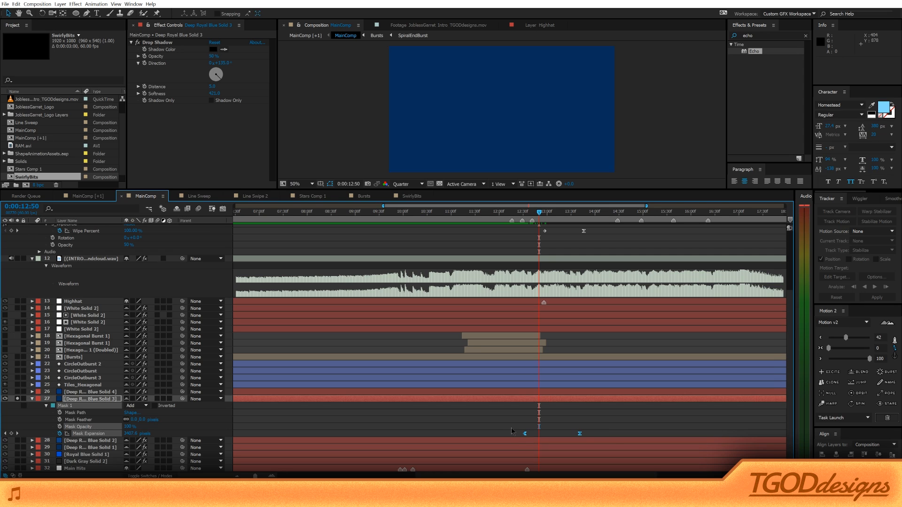
# Preview the Mask Expansion wipe of Deep Royal Blue Solid 3 from 0:00:12:29.
pyautogui.click(522, 215)
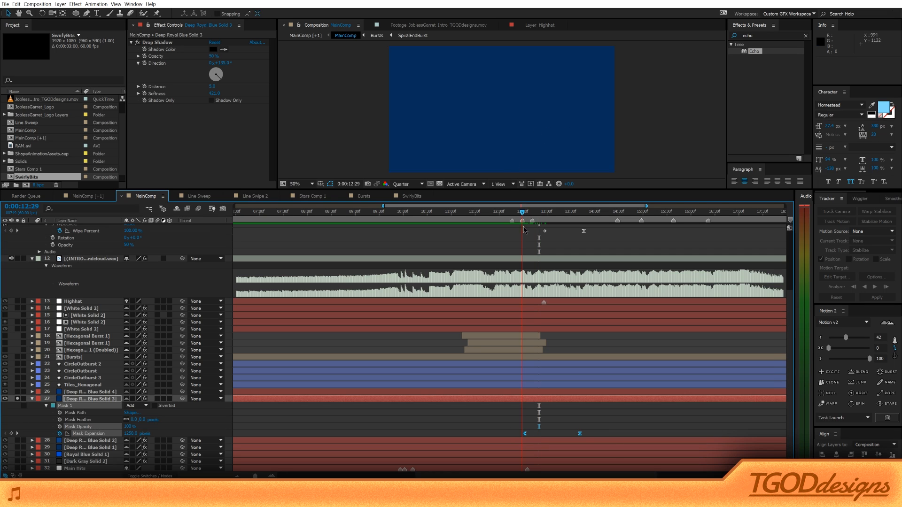
pyautogui.press('space')
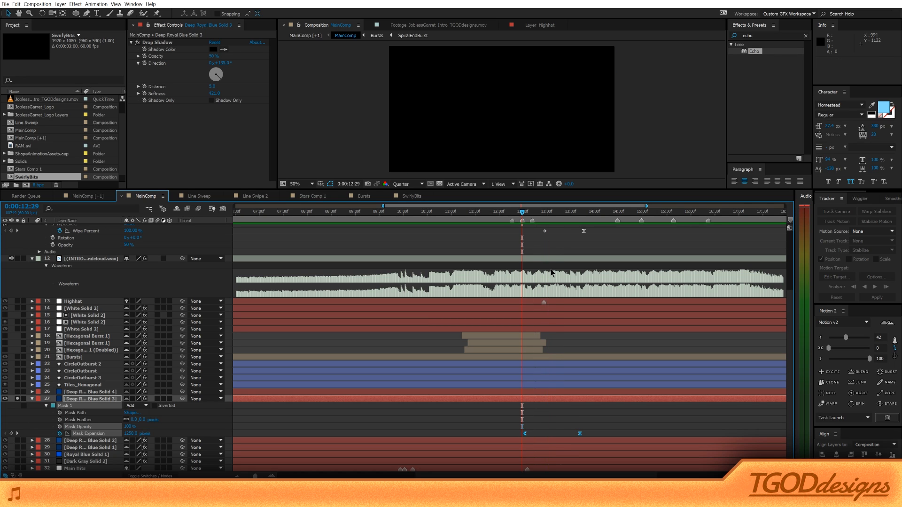
pyautogui.moveTo(523, 431); pyautogui.dragTo(529, 445)
pyautogui.hotkey('ctrl', 'z')
pyautogui.press('space')
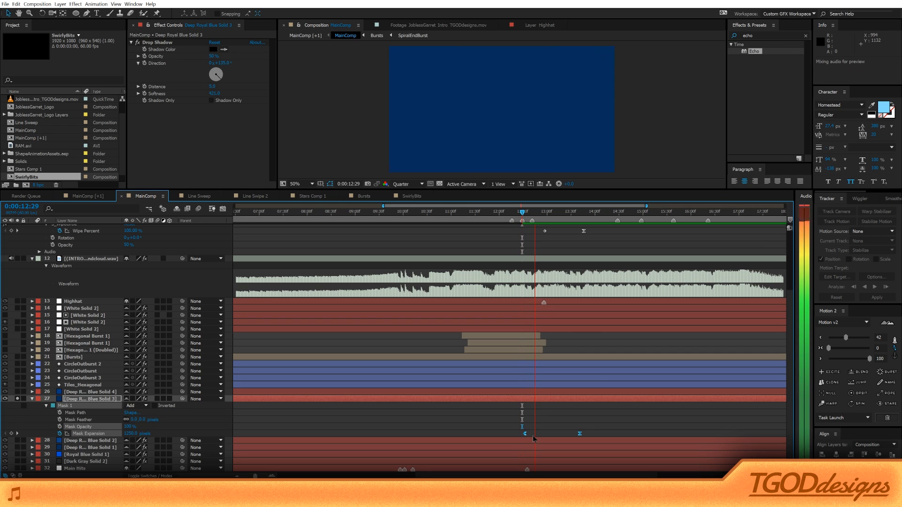
pyautogui.press('space')
# Examine the Keyframe Velocity settings of Deep Royal Blue Solid 3's first Mask Expansion keyframe.
pyautogui.rightClick(524, 433)
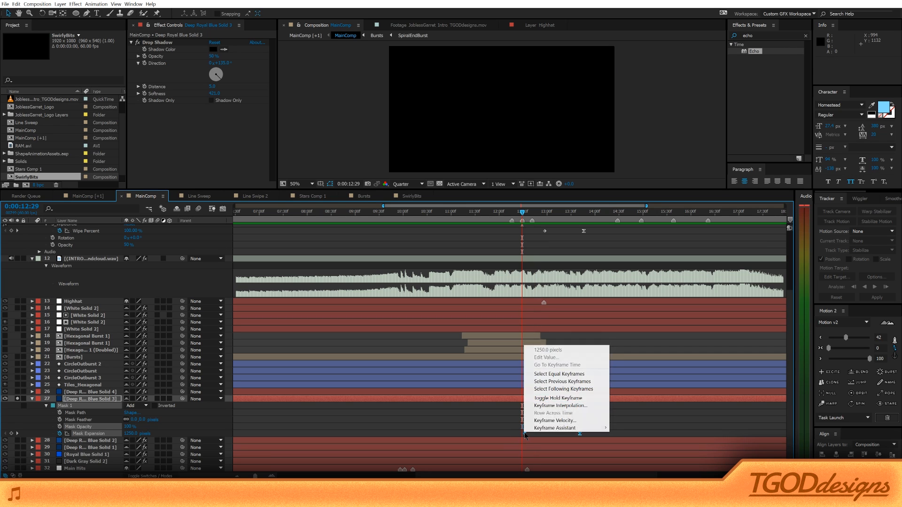
pyautogui.click(552, 421)
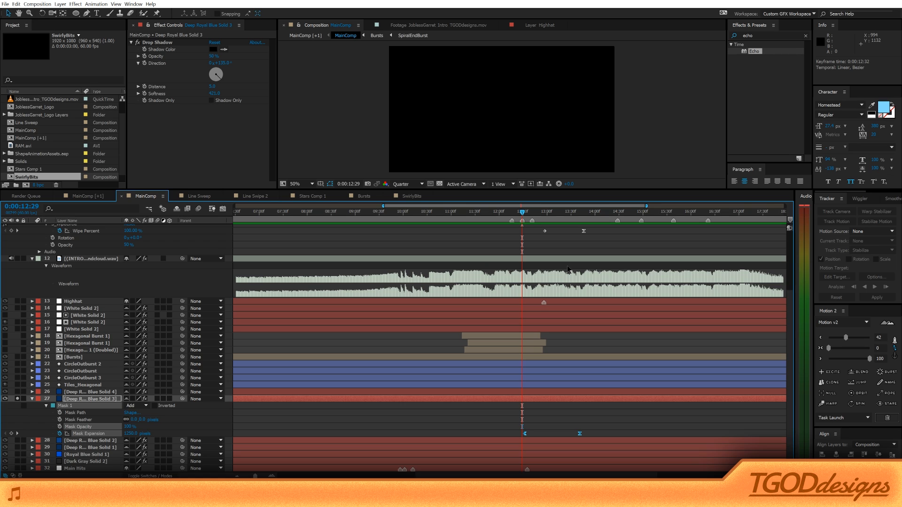
pyautogui.click(546, 422)
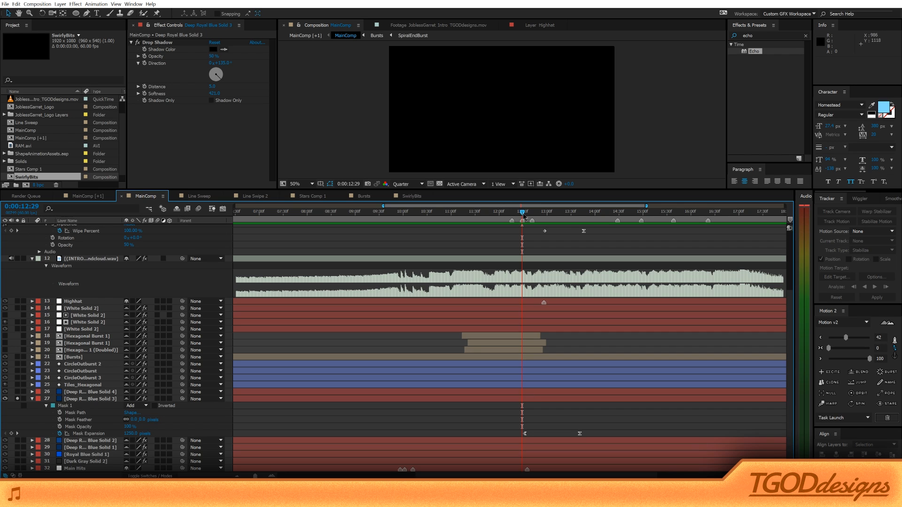
# Scrub the blue wipe to 0:00:13:32, return to 0:00:11:00, and unsolo Deep Royal Blue Solid 3.
pyautogui.moveTo(529, 216); pyautogui.dragTo(576, 231)
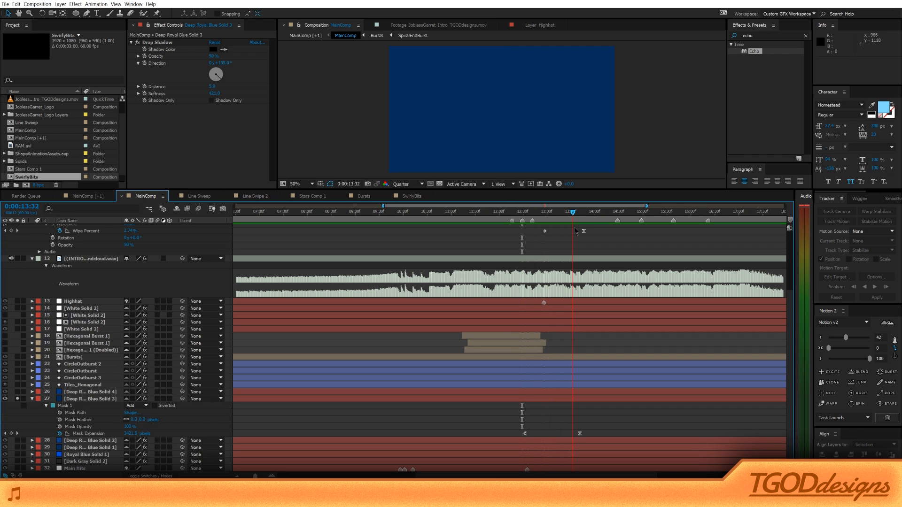
pyautogui.click(468, 215)
pyautogui.click(452, 215)
pyautogui.click(17, 399)
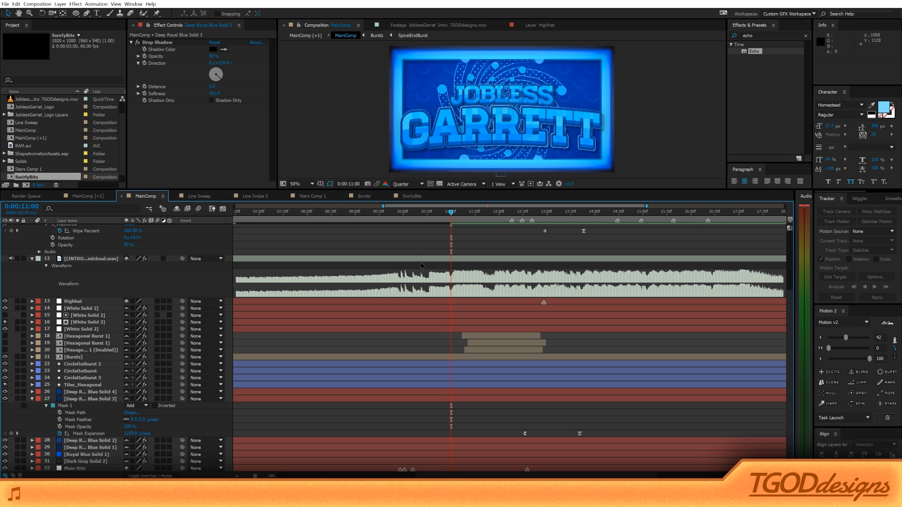
# Solo White Solid 2 layers 14, 16 and 17 and select these three layers together.
pyautogui.click(456, 213)
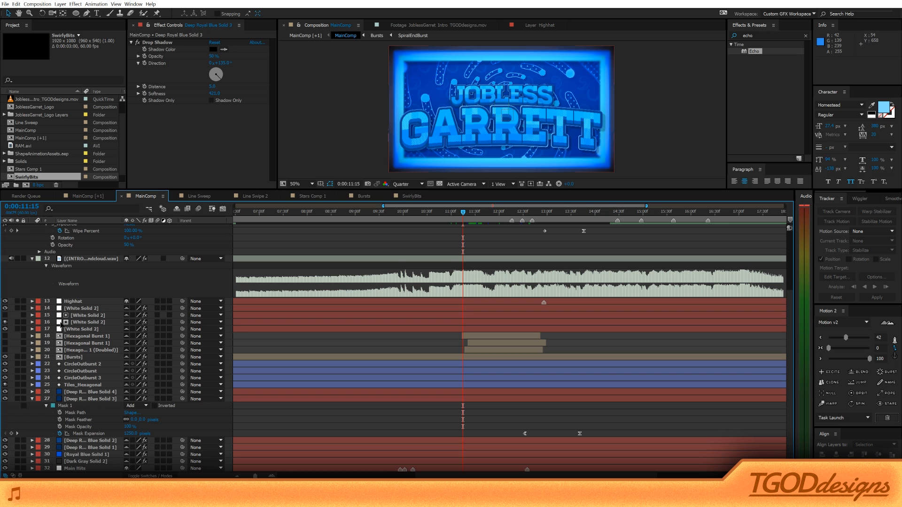
pyautogui.hscroll(-1, 24, 459)
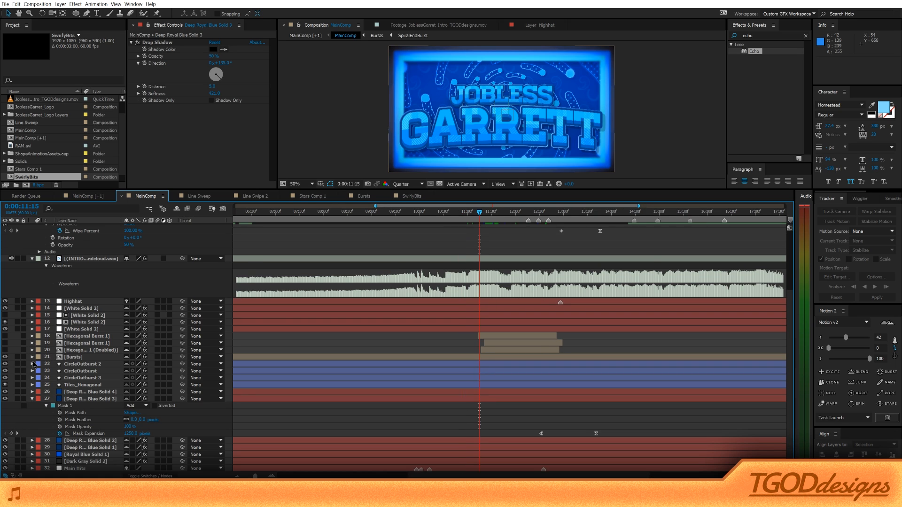
pyautogui.scroll(1, 47, 359)
pyautogui.scroll(3, 74, 309)
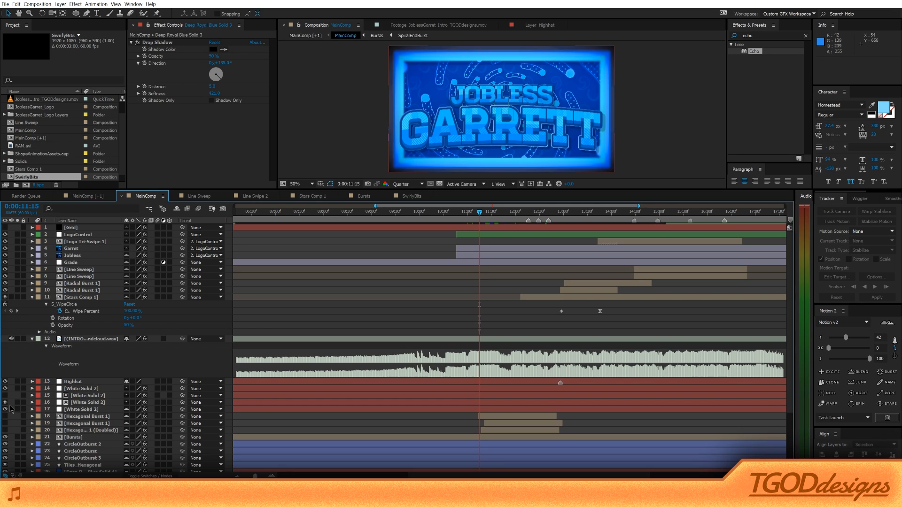
pyautogui.click(19, 382)
pyautogui.click(18, 382)
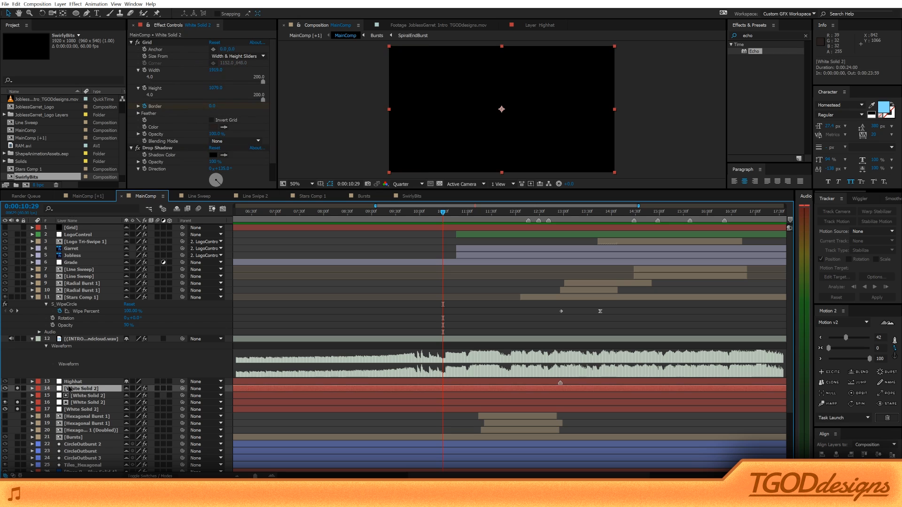
pyautogui.hotkey('ctrl', 'a')
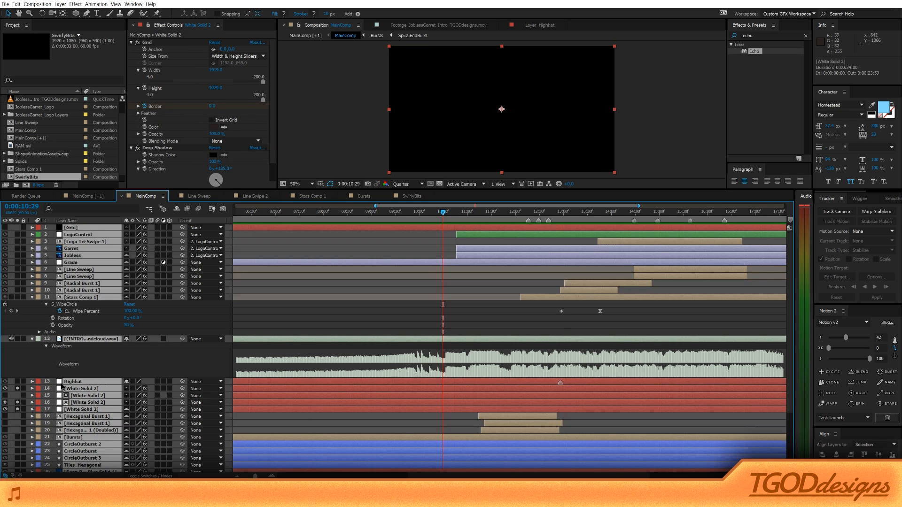
pyautogui.keyDown('ctrl'); pyautogui.click(79, 402); pyautogui.keyUp('ctrl')
pyautogui.keyDown('ctrl'); pyautogui.click(80, 410); pyautogui.keyUp('ctrl')
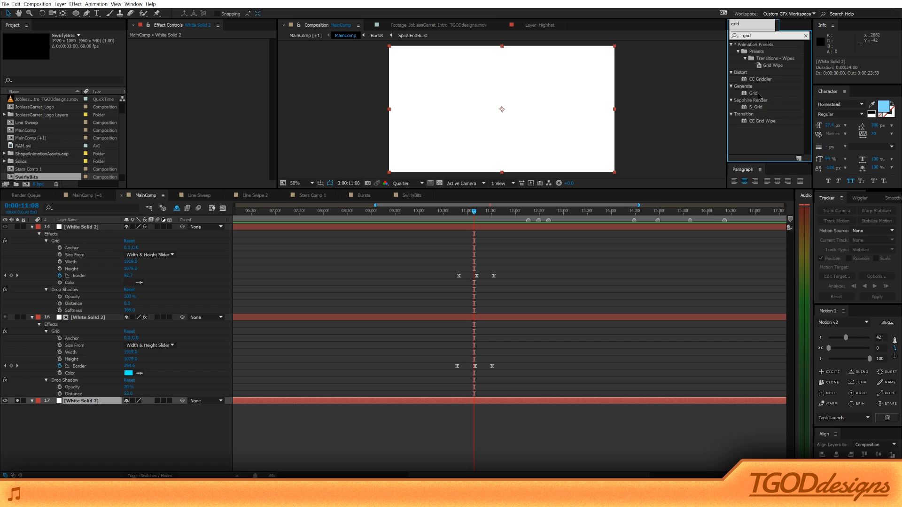
# Apply the Generate Grid effect to White Solid 2 layer 17 and set its Anchor to 0, 0.
pyautogui.doubleClick(758, 95)
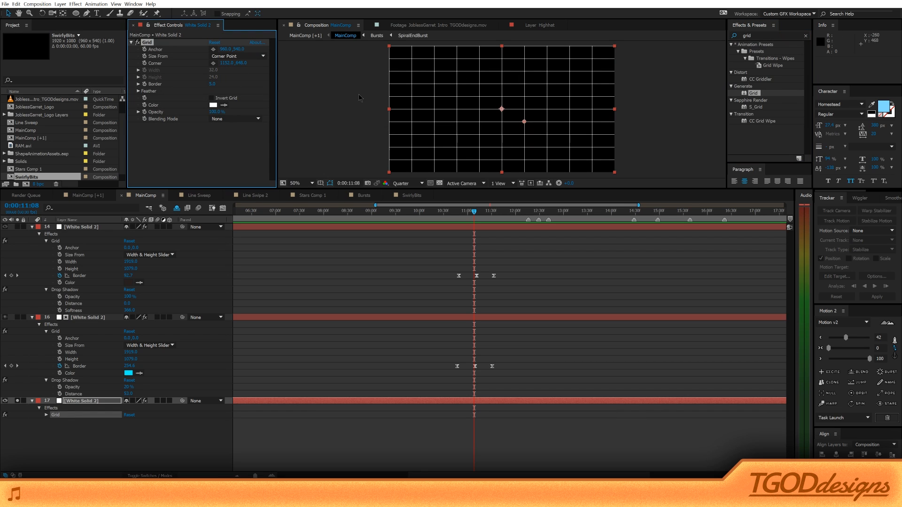
pyautogui.click(226, 49)
pyautogui.write('0')
pyautogui.press('Tab')
pyautogui.write('0')
pyautogui.press('Return')
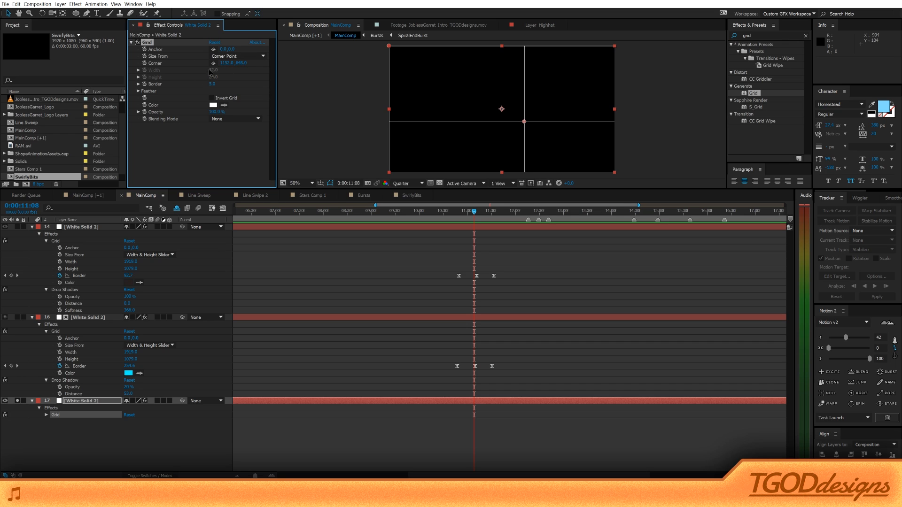
# Size the Grid from Width & Height Sliders, with Width 1920 and Height 1080.
pyautogui.click(227, 57)
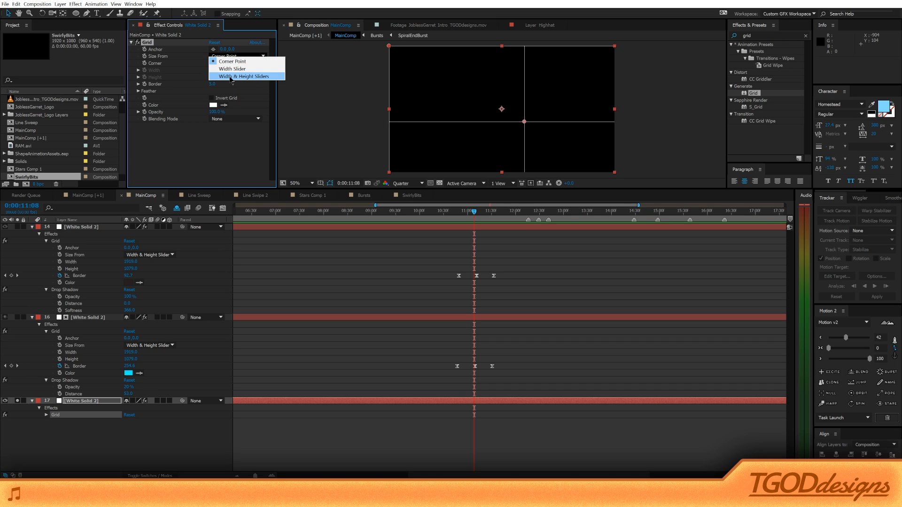
pyautogui.click(209, 78)
pyautogui.click(213, 70)
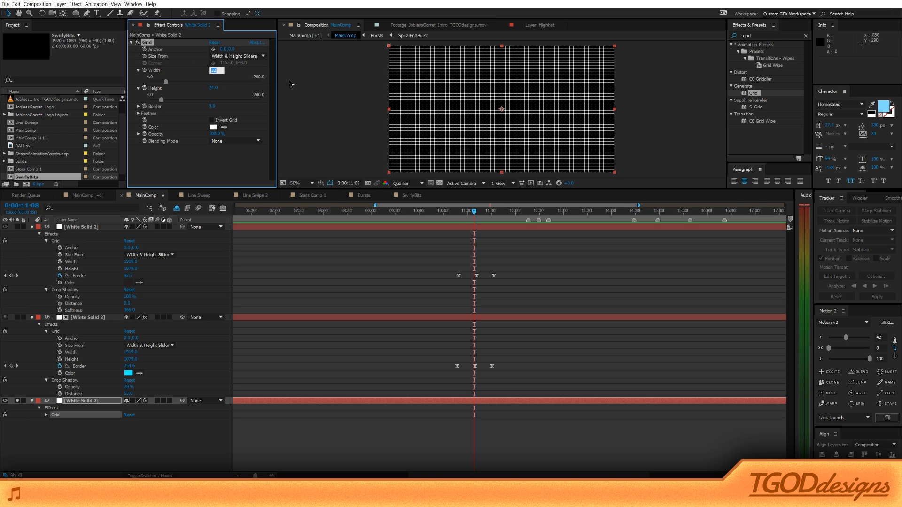
pyautogui.write('1920')
pyautogui.press('Tab')
pyautogui.write('1080')
pyautogui.press('Return')
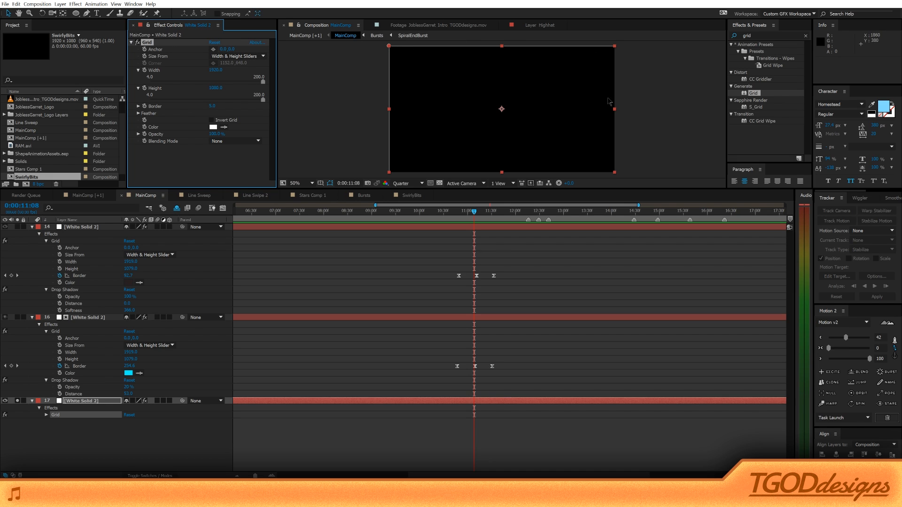
# Keyframe the Grid's Border from 0 at 0:00:11:08 up to 206 and back to 0 at 0:00:12:04.
pyautogui.moveTo(213, 106); pyautogui.dragTo(10, 133)
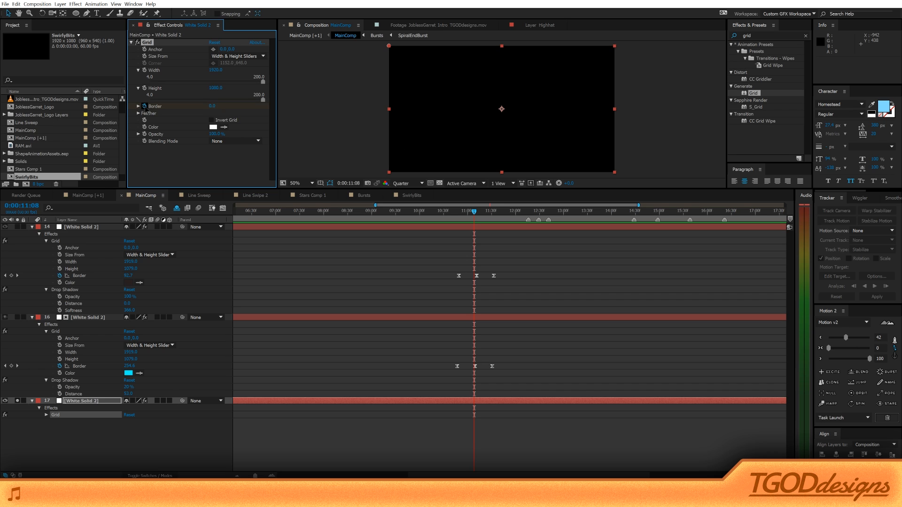
pyautogui.moveTo(490, 213); pyautogui.dragTo(497, 213)
pyautogui.moveTo(212, 106); pyautogui.dragTo(296, 107)
pyautogui.moveTo(497, 212); pyautogui.dragTo(519, 213)
pyautogui.moveTo(216, 107); pyautogui.dragTo(125, 109)
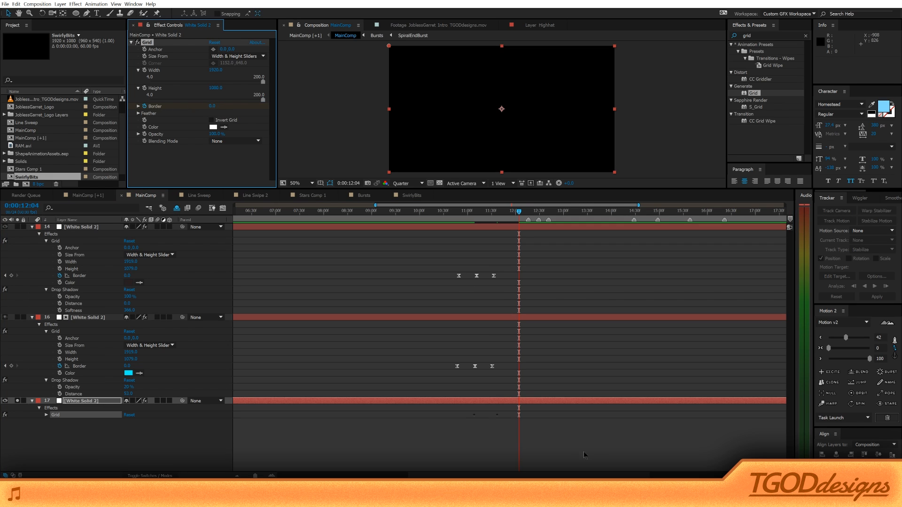
# Reveal layer 17's Border keyframes and ease the middle one through Keyframe Velocity.
pyautogui.press('u')
pyautogui.moveTo(513, 432); pyautogui.dragTo(495, 415)
pyautogui.rightClick(497, 415)
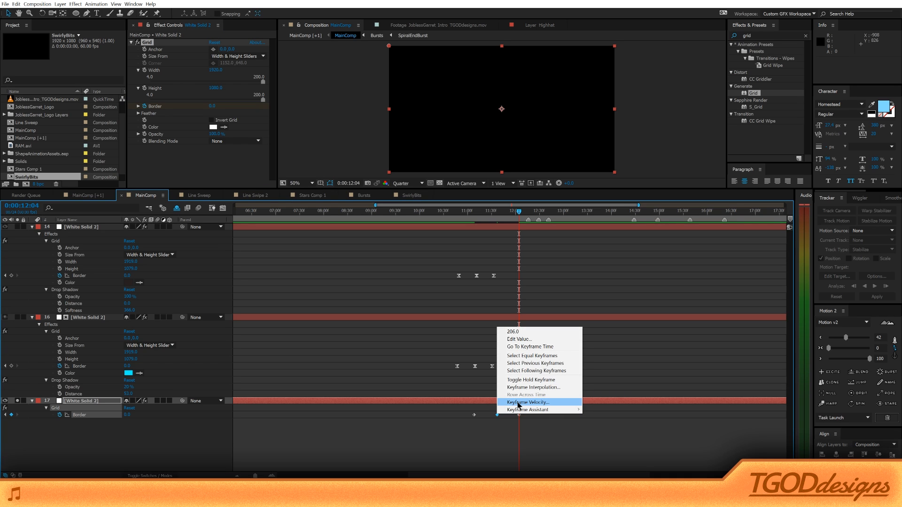
pyautogui.click(518, 403)
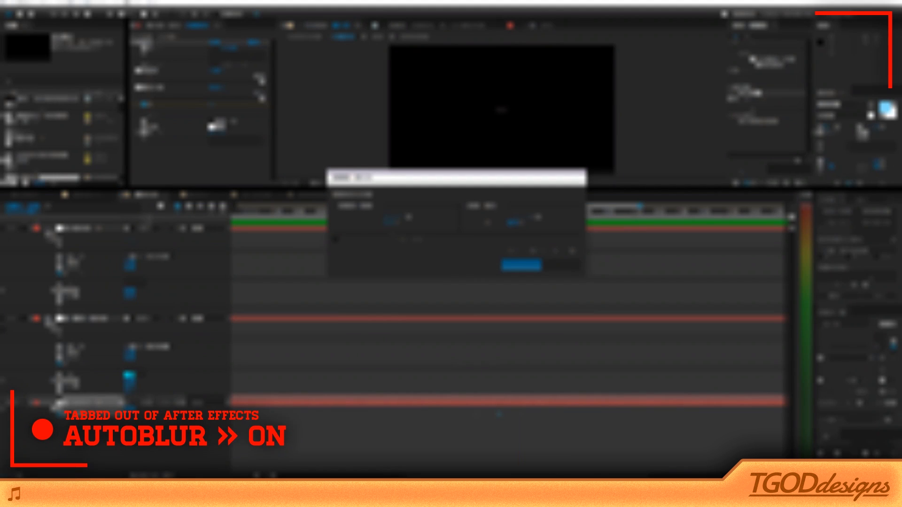
pyautogui.press('Return')
# Ease the first and last Border keyframes with the Motion 2 ease slider at 43.
pyautogui.moveTo(454, 428); pyautogui.dragTo(480, 413)
pyautogui.keyDown('shift'); pyautogui.click(519, 415); pyautogui.keyUp('shift')
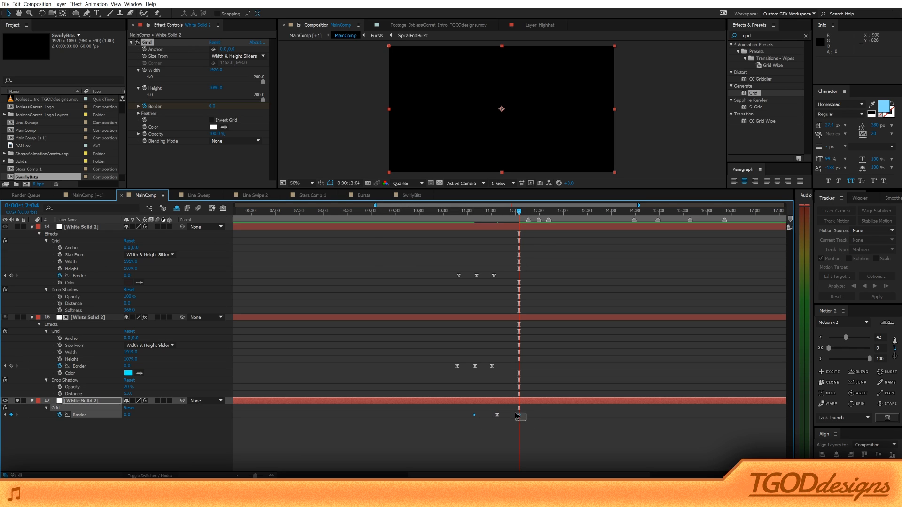
pyautogui.moveTo(828, 348); pyautogui.dragTo(848, 350)
pyautogui.click(544, 448)
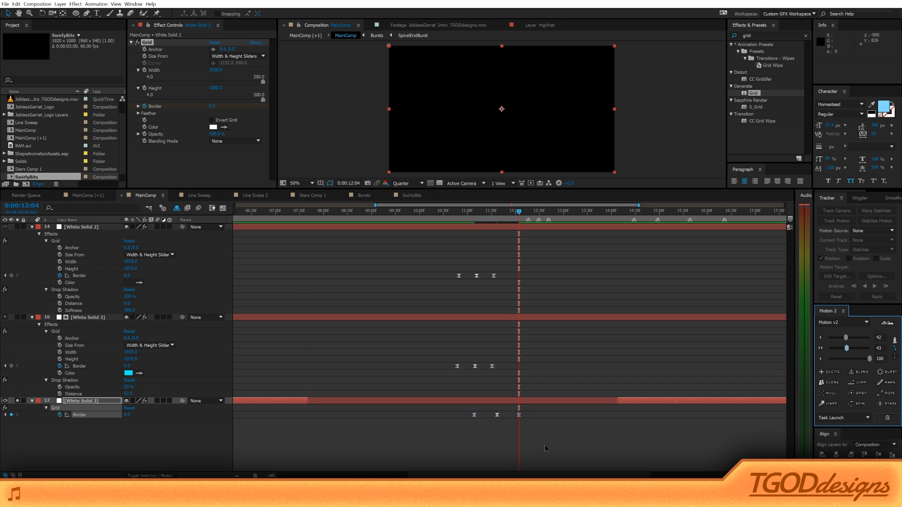
# Preview the border animation from 0:00:10:44, adjust the outer Border keyframes' velocity influence, and replay it.
pyautogui.click(456, 215)
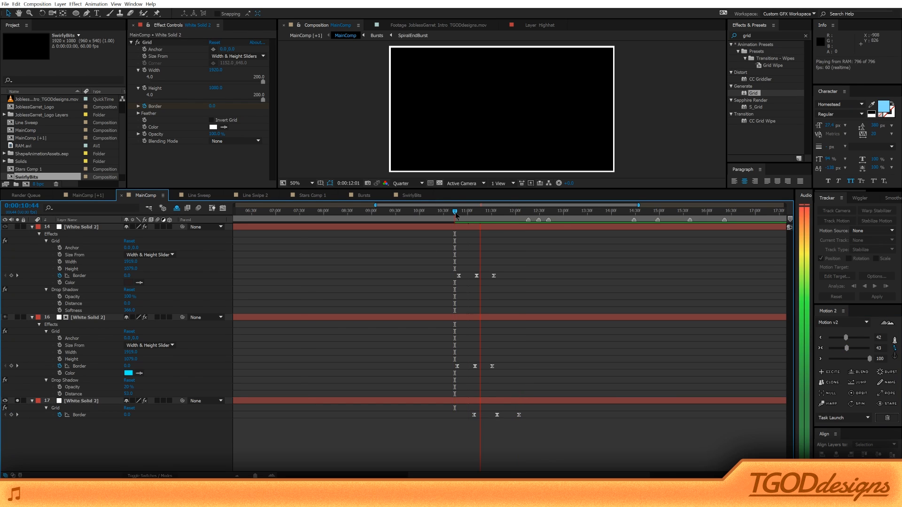
pyautogui.click(79, 414)
pyautogui.rightClick(474, 415)
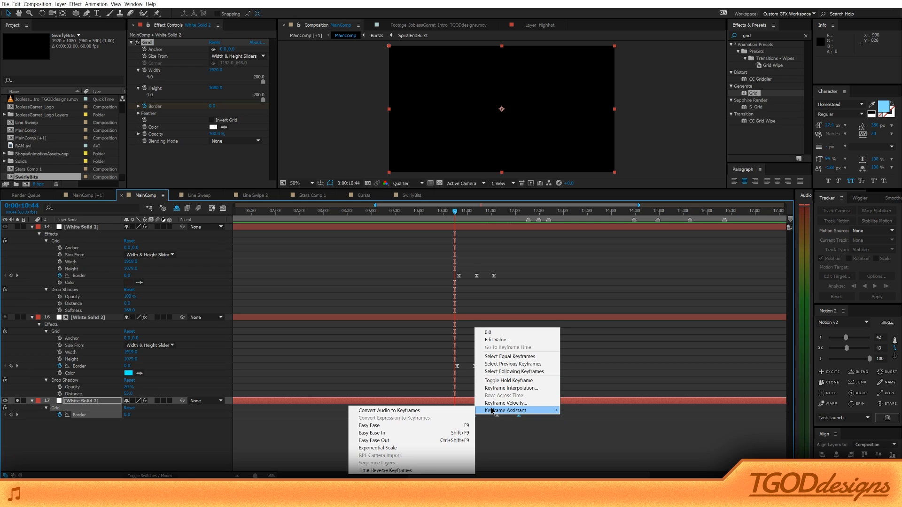
pyautogui.click(494, 403)
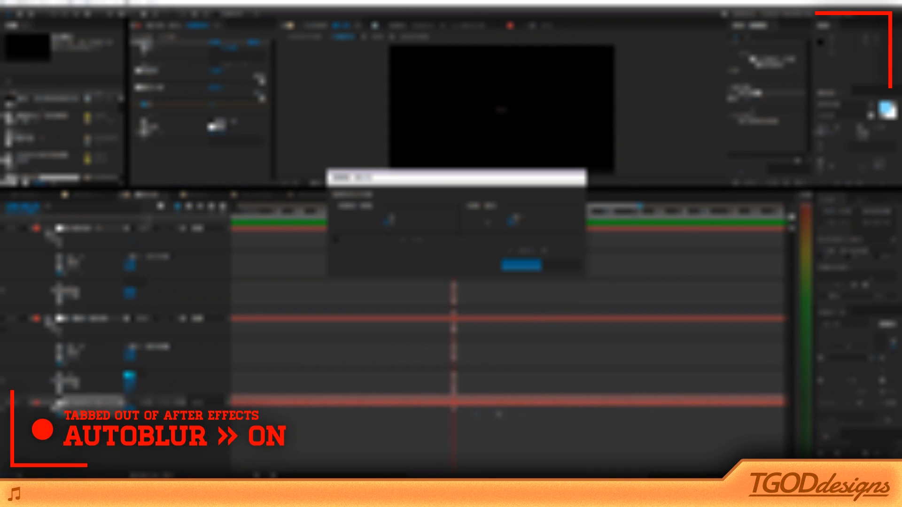
pyautogui.write('1')
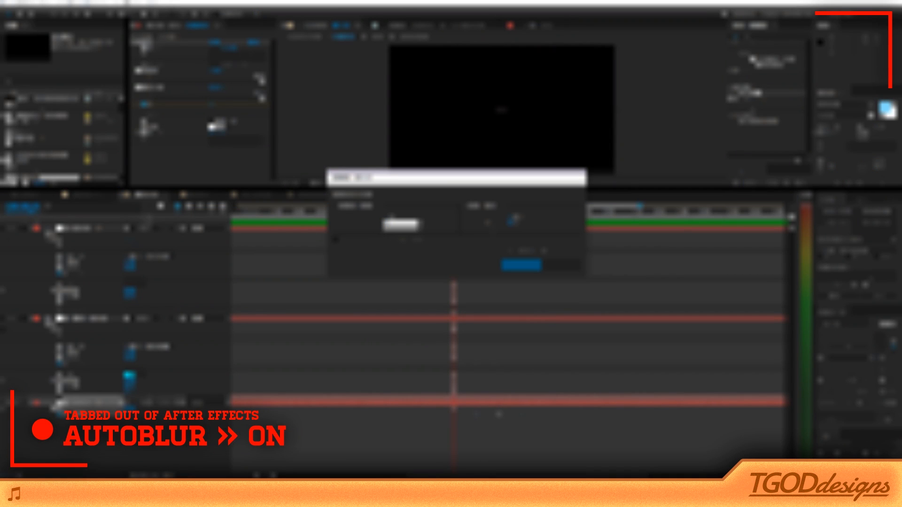
pyautogui.press('Return')
pyautogui.press('space')
pyautogui.press('space')
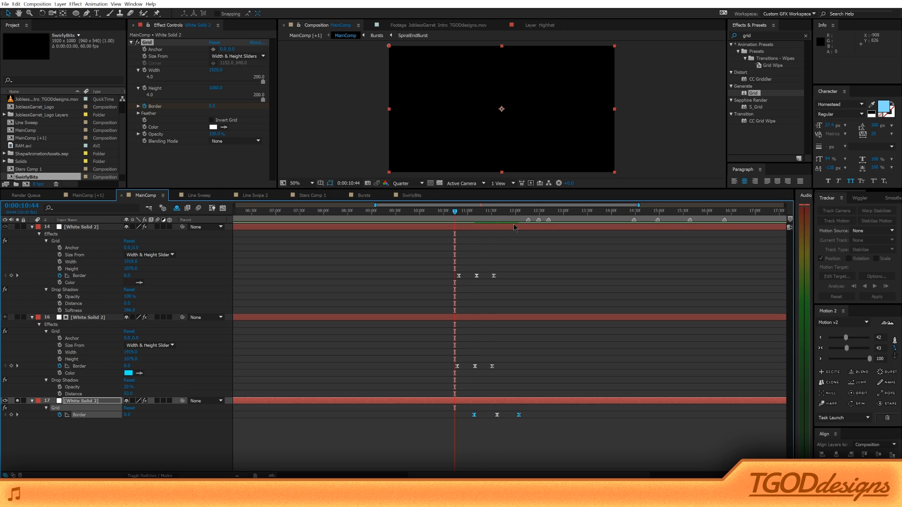
# Ease the middle Border keyframe with Motion 2 at 35, and open the MainComp [+1] composition.
pyautogui.click(498, 426)
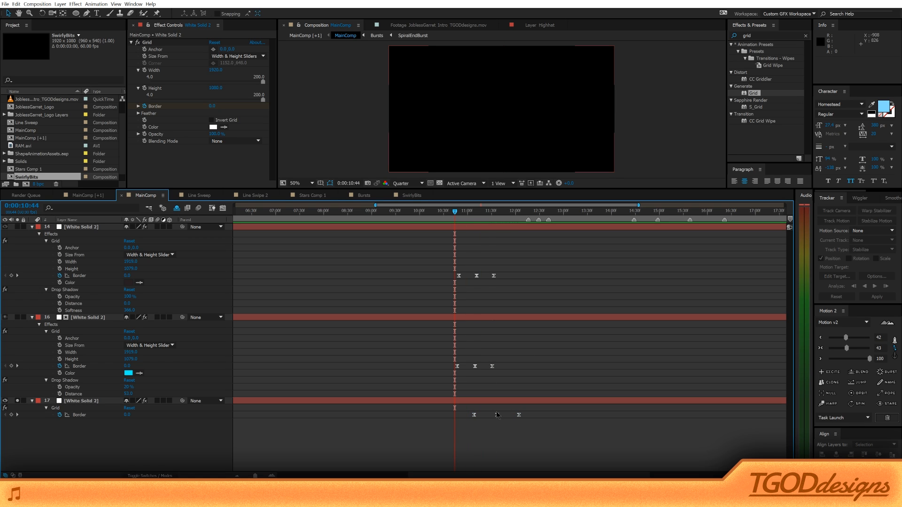
pyautogui.moveTo(501, 422); pyautogui.dragTo(490, 399)
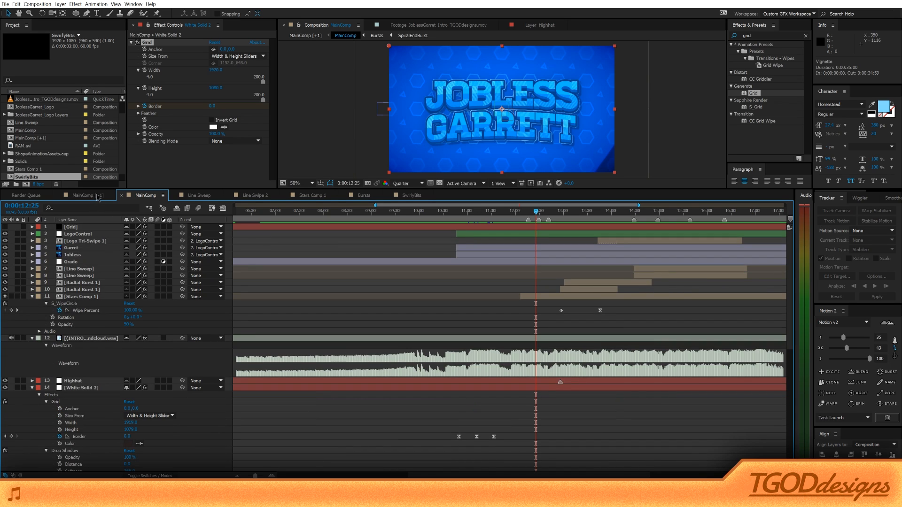
pyautogui.click(92, 196)
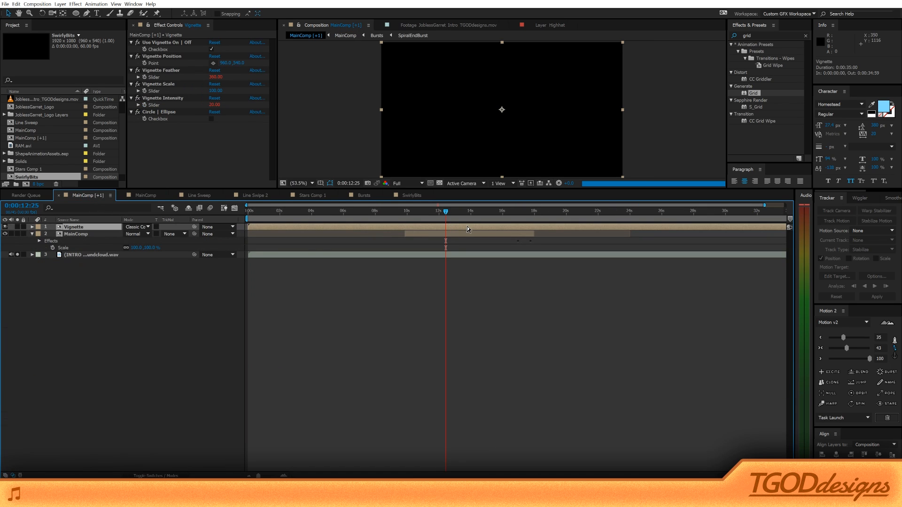
# Review the MainComp layer's effects, open the Grade layer's Magic Bullet Looks in MainComp, and compare the image with Colorista on and off.
pyautogui.click(97, 236)
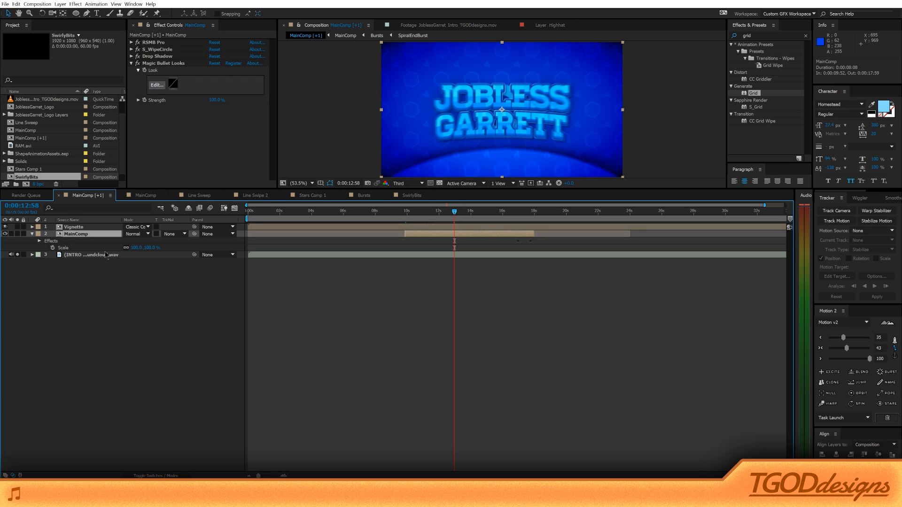
pyautogui.click(134, 201)
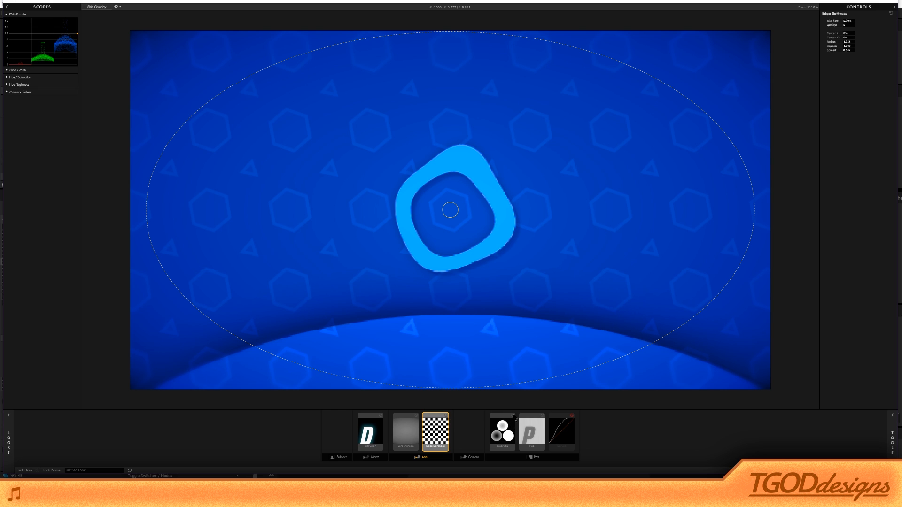
pyautogui.click(514, 417)
pyautogui.click(513, 416)
pyautogui.click(513, 416)
pyautogui.click(513, 416)
pyautogui.click(513, 416)
pyautogui.click(514, 416)
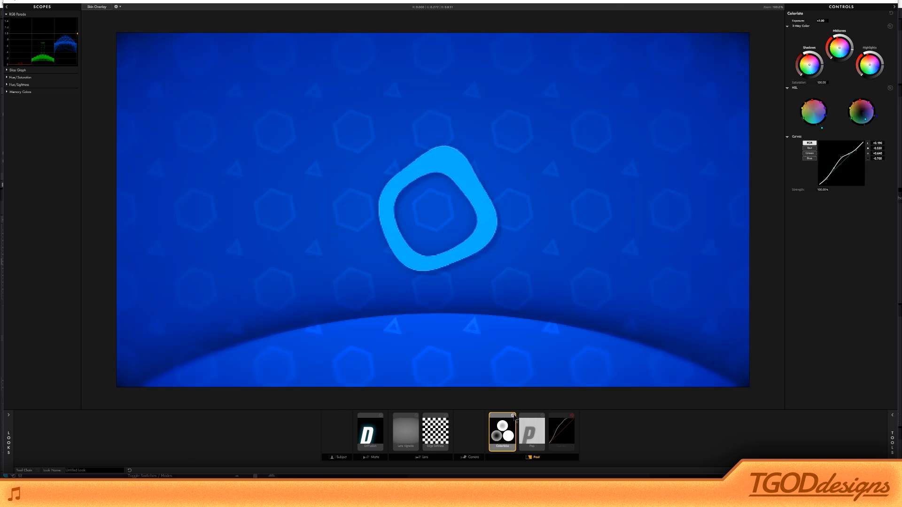
# Examine the Pop and Diffusion tool settings in the look, and compare the image with Curves on and off.
pyautogui.click(531, 430)
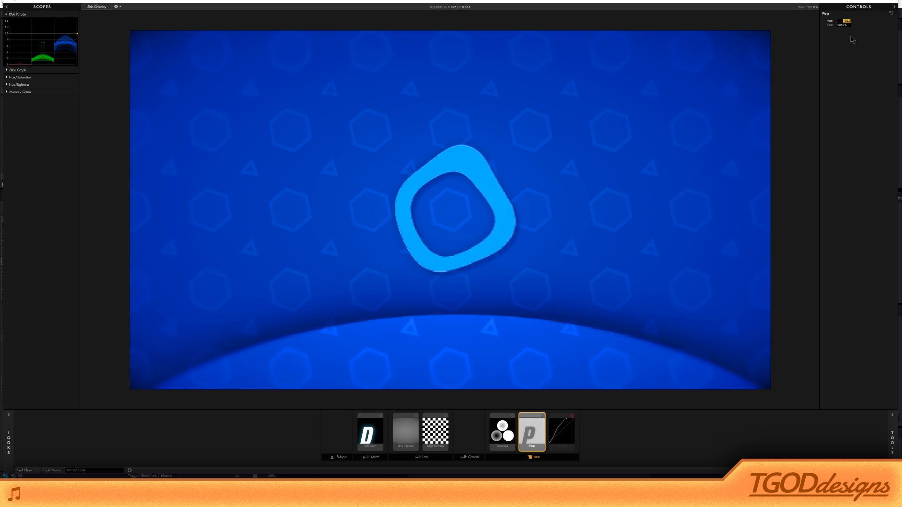
pyautogui.click(572, 416)
pyautogui.click(573, 417)
pyautogui.click(573, 417)
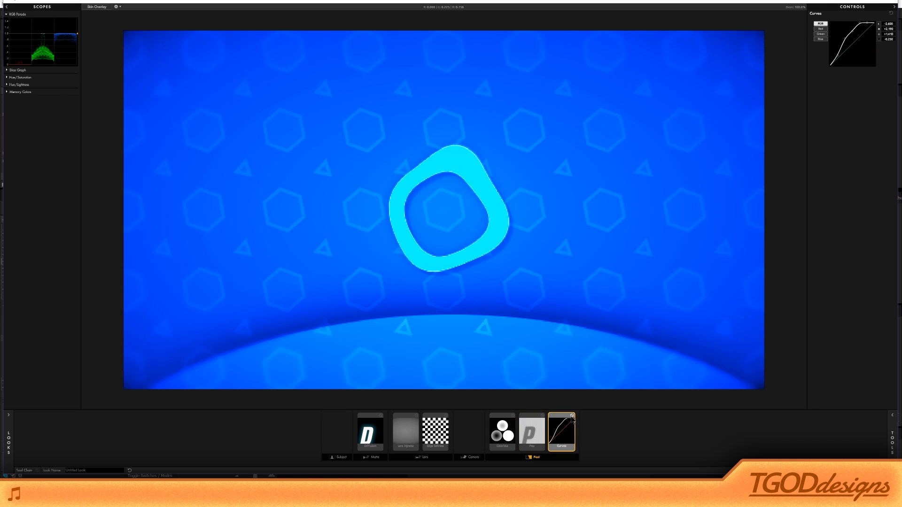
pyautogui.click(371, 431)
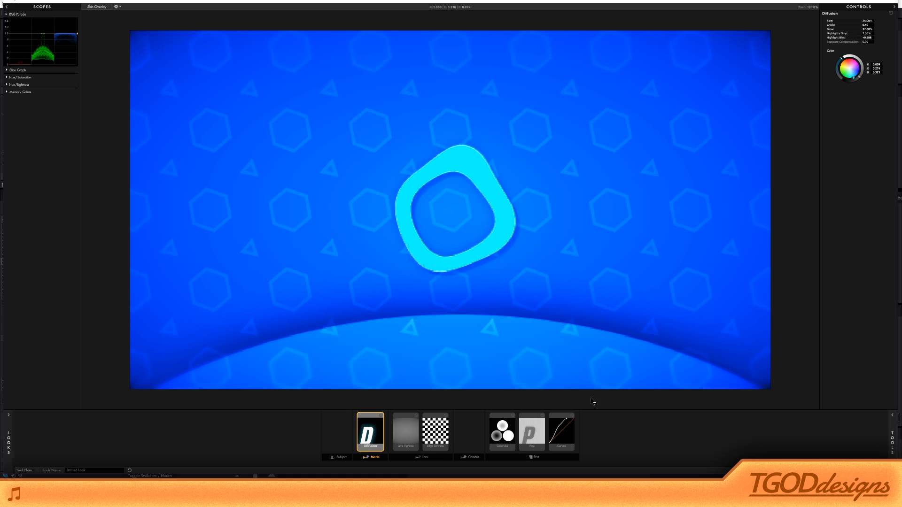
# Toggle the Curves tool repeatedly to compare the Grade look with and without it, and leave the Looks editor.
pyautogui.click(570, 419)
pyautogui.click(573, 416)
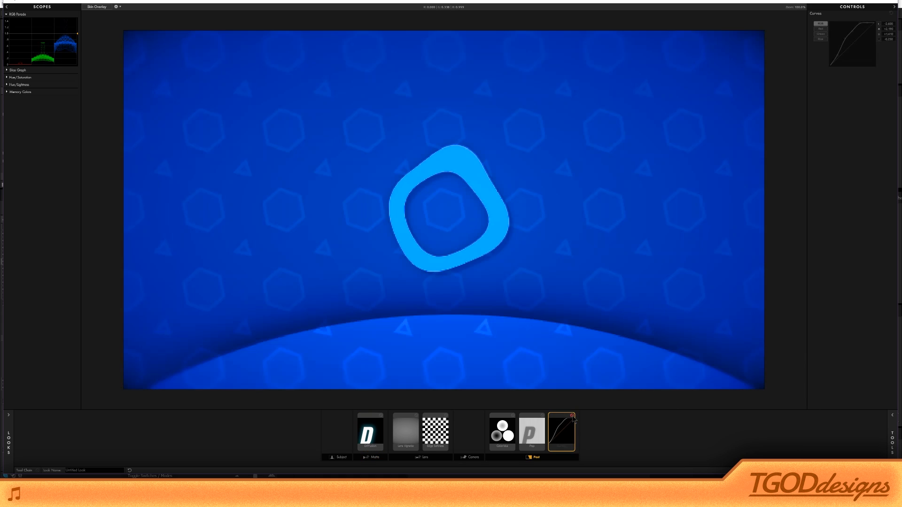
pyautogui.click(572, 416)
pyautogui.click(892, 437)
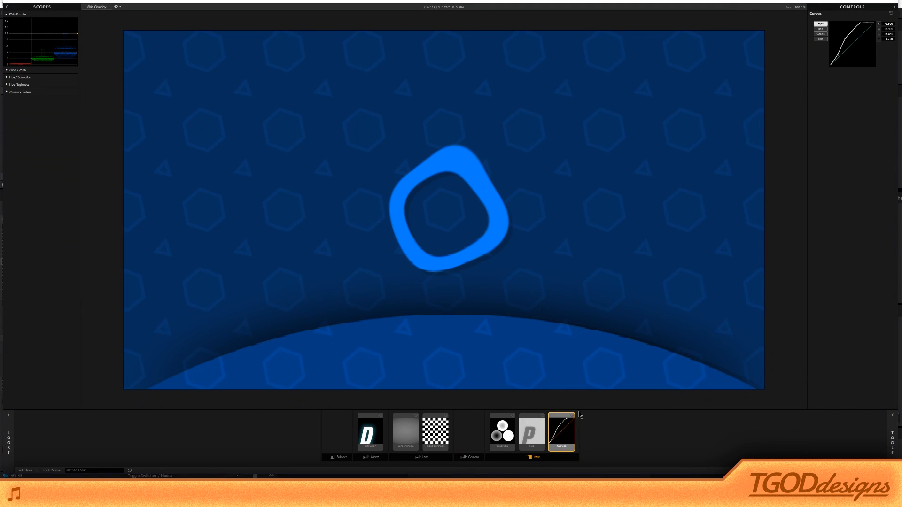
pyautogui.click(572, 416)
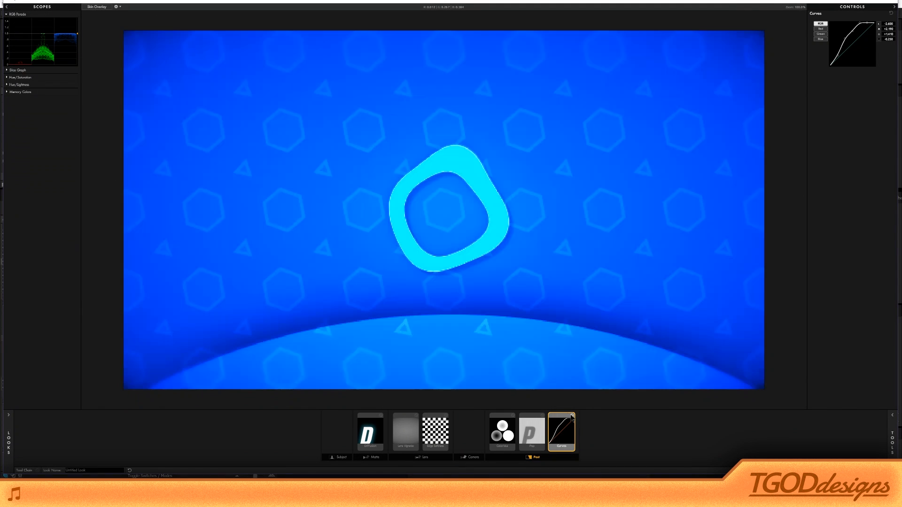
pyautogui.click(572, 416)
pyautogui.click(572, 416)
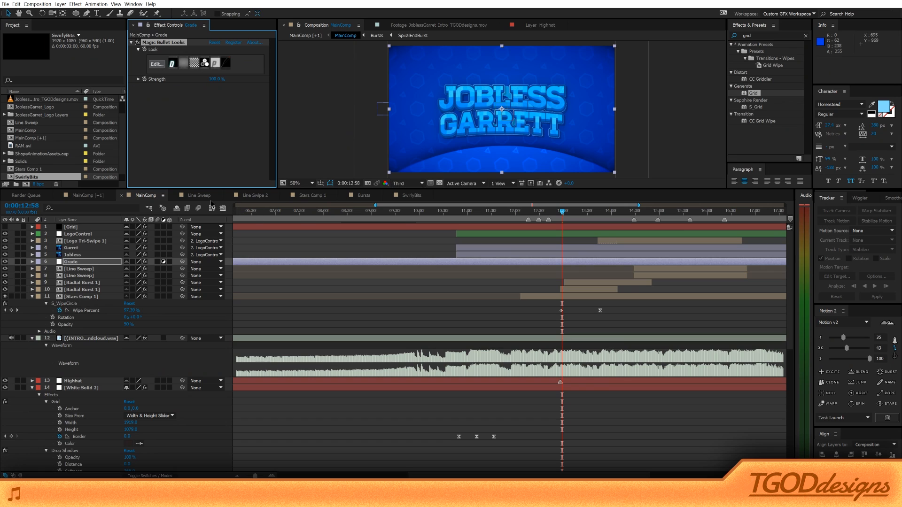
# Return to the MainComp [+1] composition, deselect the MainComp layer, and view the frame at 0:00:15:30.
pyautogui.click(78, 197)
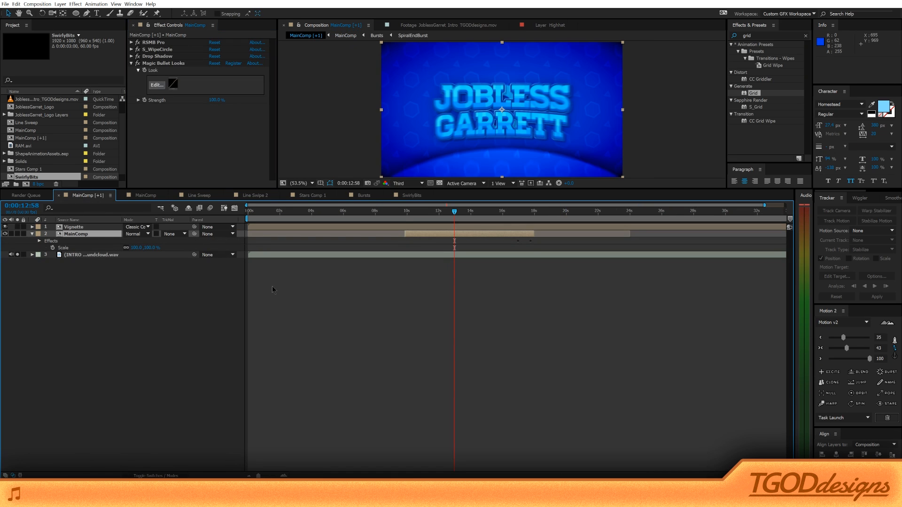
pyautogui.click(584, 298)
pyautogui.click(480, 211)
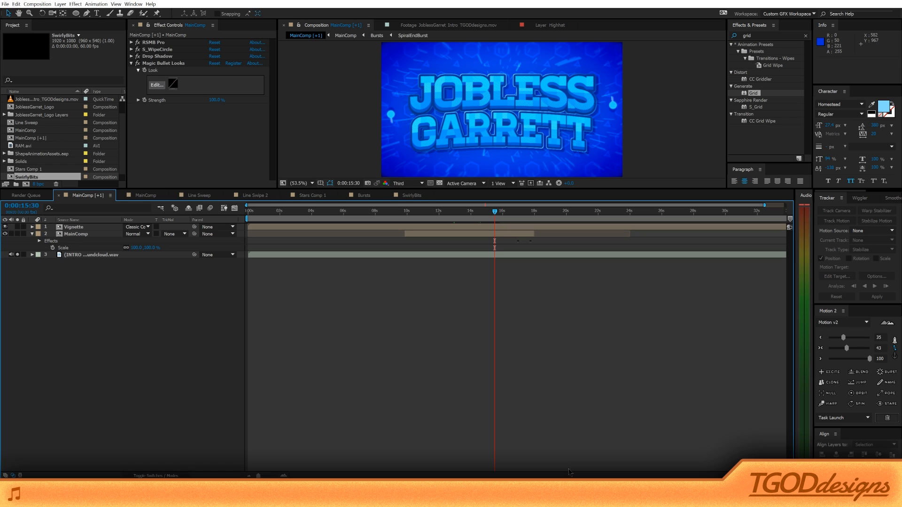
pyautogui.moveTo(580, 496)
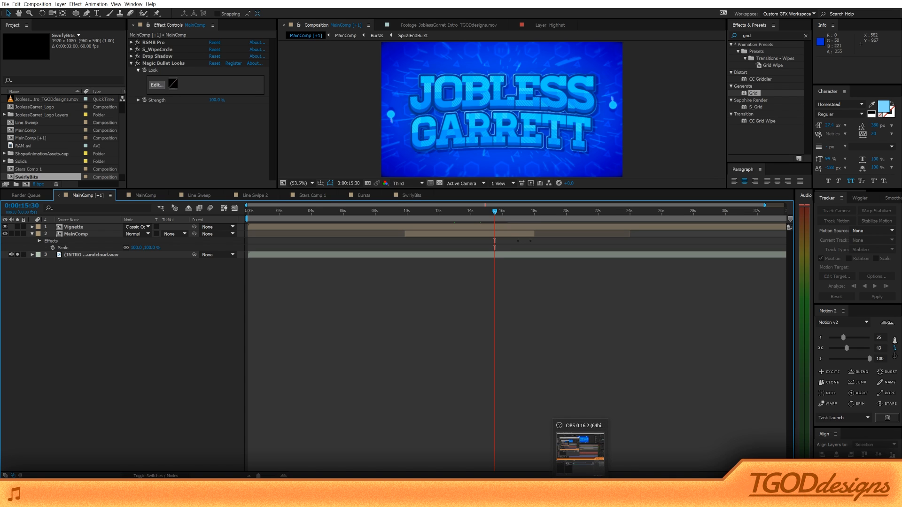
pyautogui.click(580, 495)
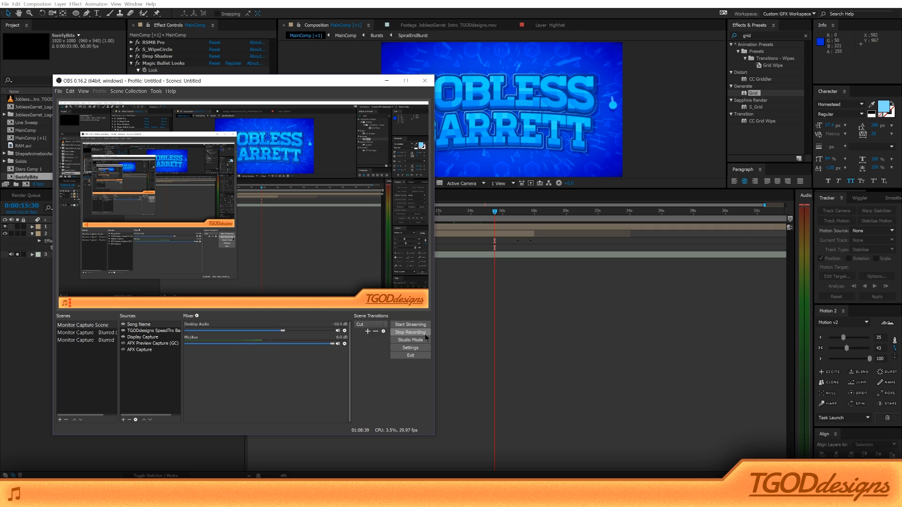